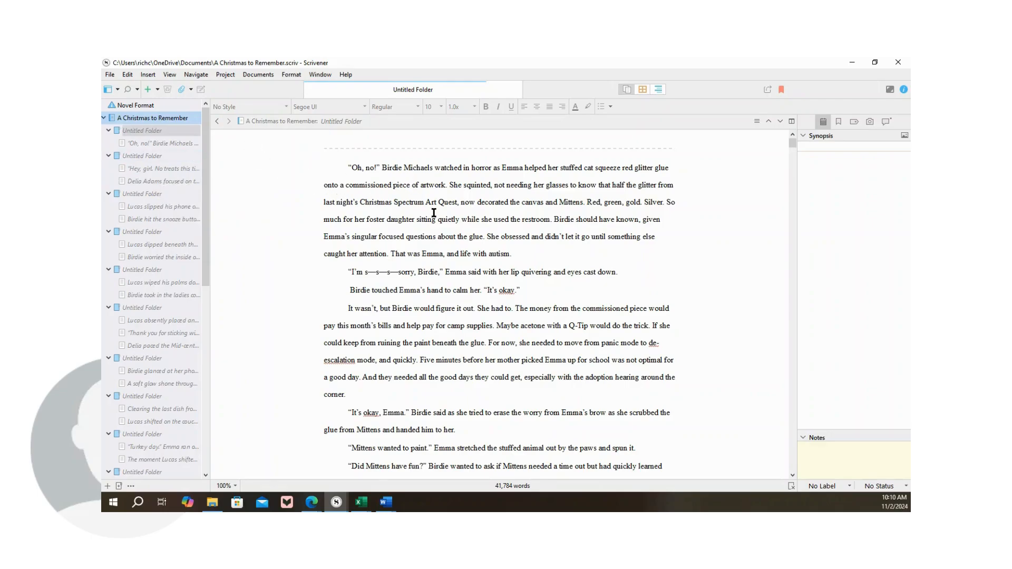
Look through the combined manuscript text, and open the opening scenes of the first two chapter folders.
{"action": "scroll", "coordinate": [546, 237], "scroll_direction": "down", "scroll_amount": 6}
{"action": "left_click_drag", "start_coordinate": [792, 144], "coordinate": [798, 250]}
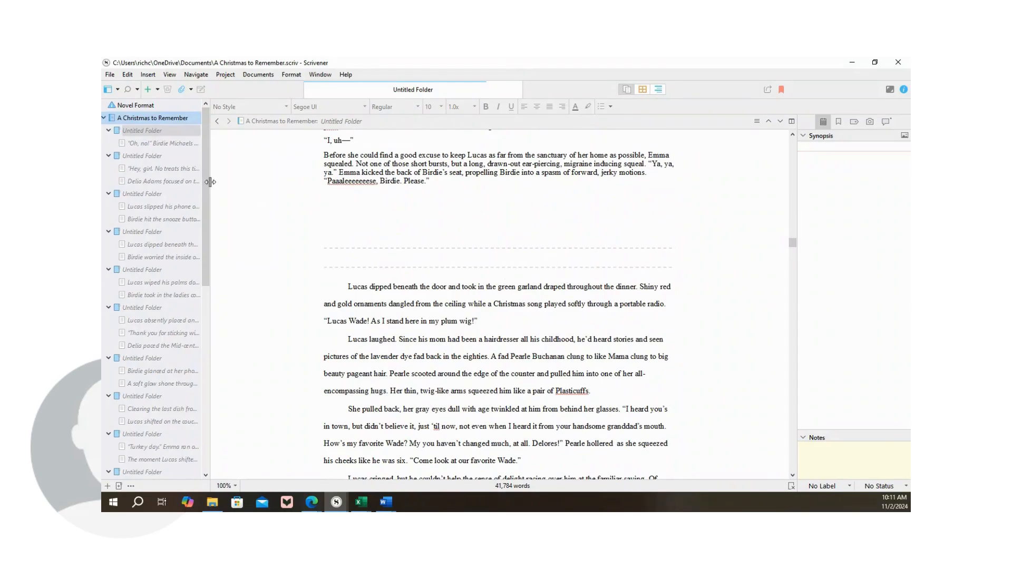
{"action": "left_click", "coordinate": [167, 146]}
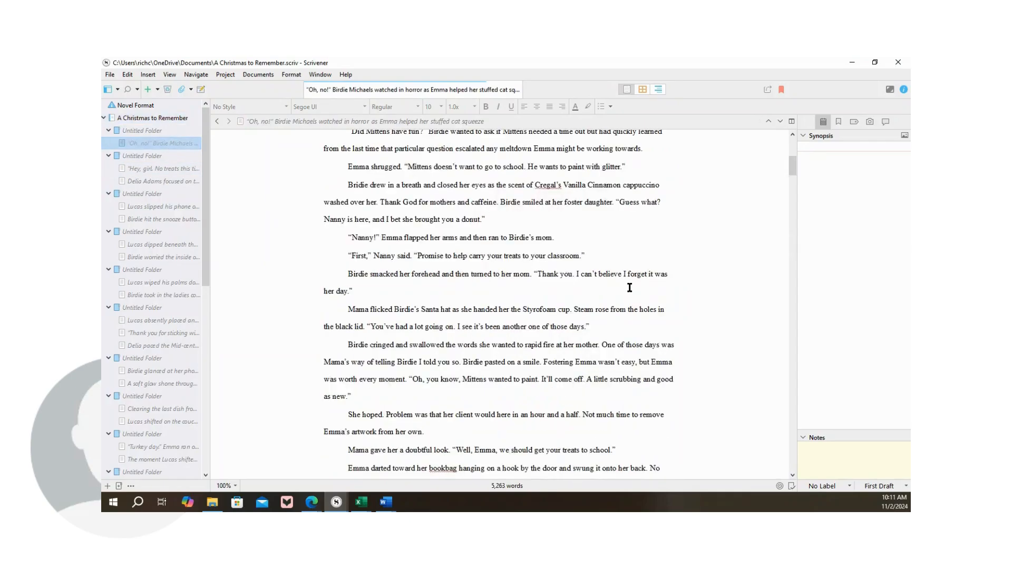
{"action": "scroll", "coordinate": [630, 287], "scroll_direction": "up", "scroll_amount": 6}
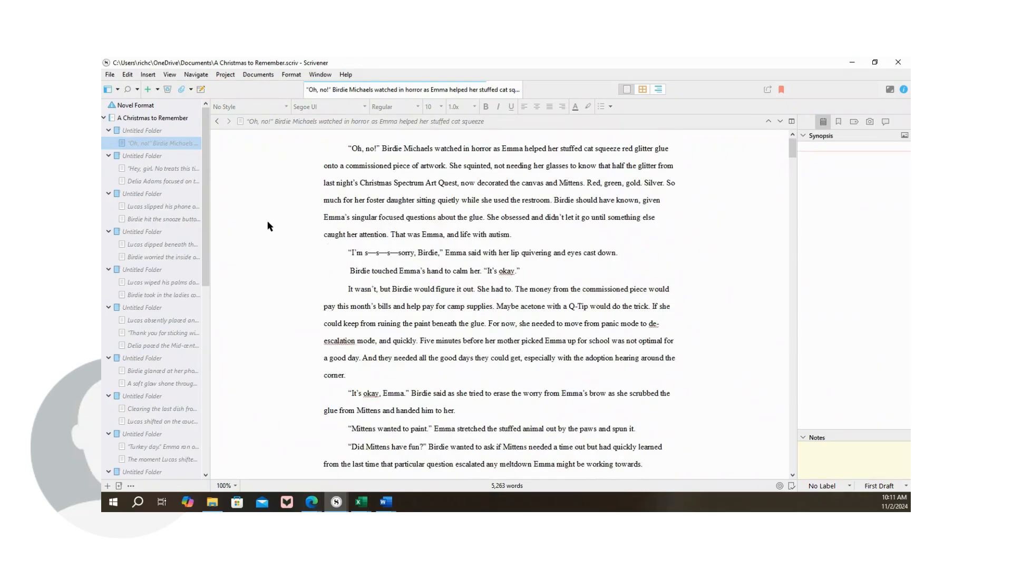
{"action": "left_click", "coordinate": [173, 175]}
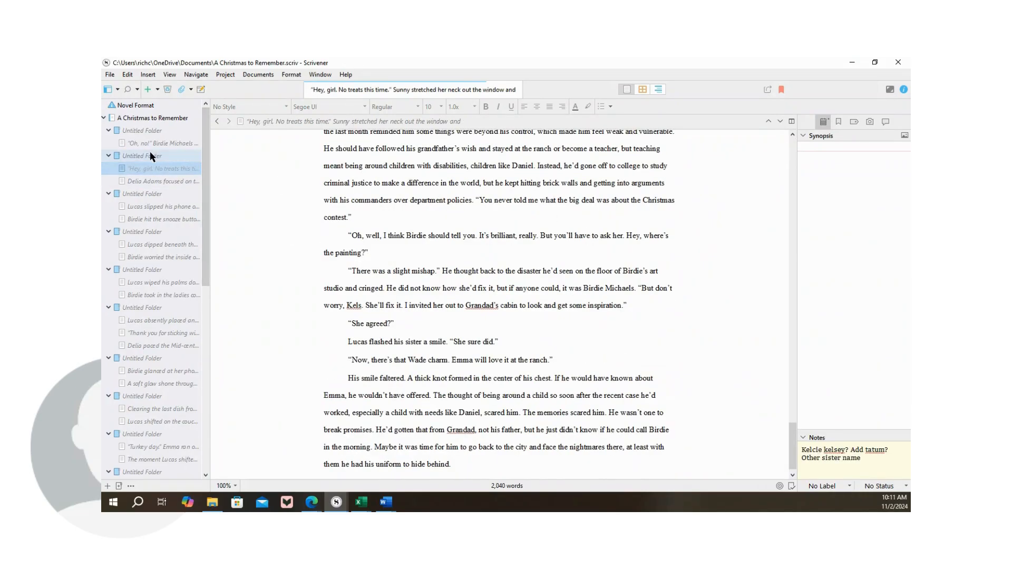
Display the second chapter folder as continuous text and examine the break between its two scenes.
{"action": "left_click", "coordinate": [131, 157]}
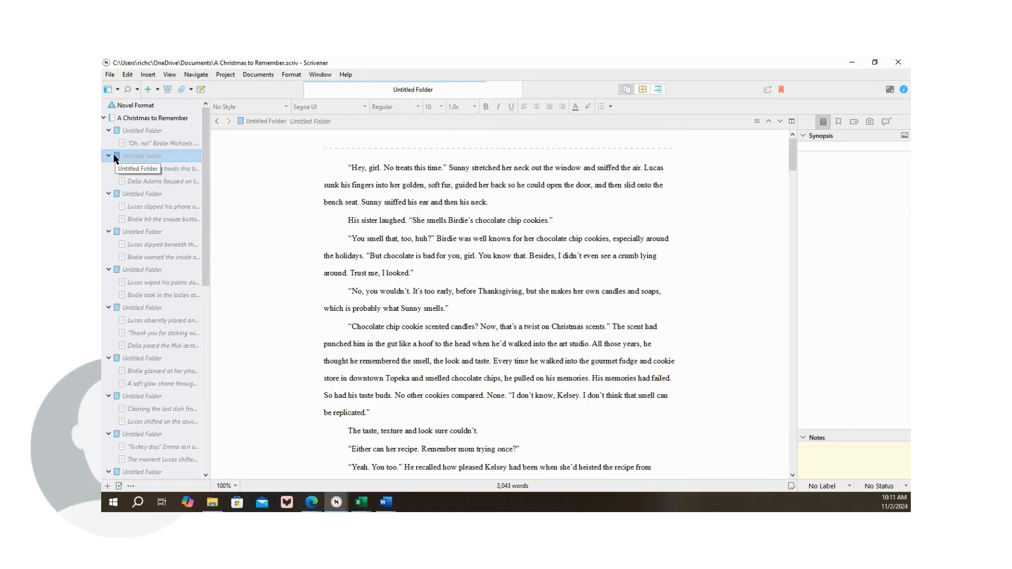
{"action": "scroll", "coordinate": [527, 227], "scroll_direction": "down", "scroll_amount": 5}
{"action": "scroll", "coordinate": [537, 238], "scroll_direction": "down", "scroll_amount": 1}
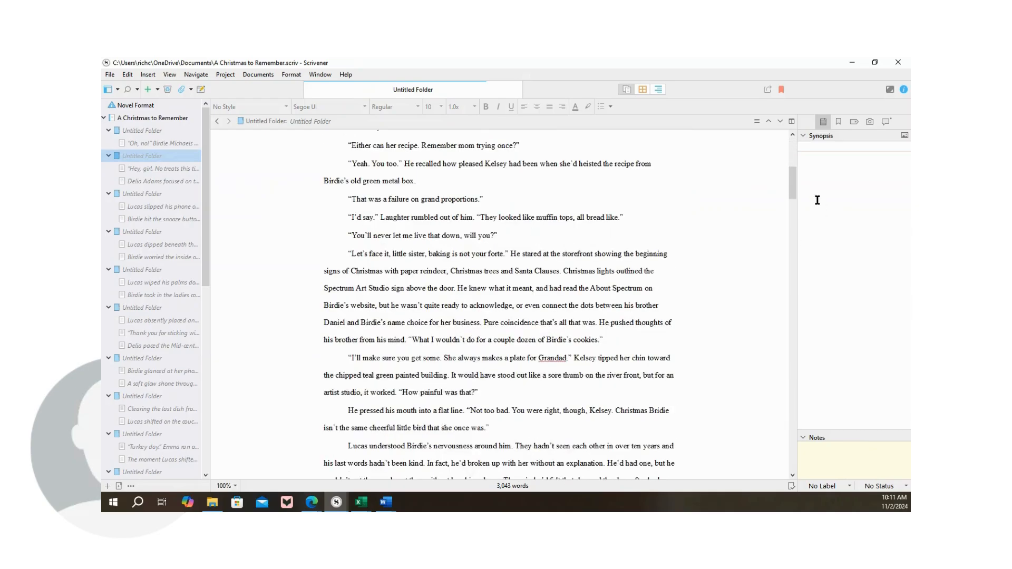
{"action": "left_click_drag", "start_coordinate": [794, 181], "coordinate": [802, 377]}
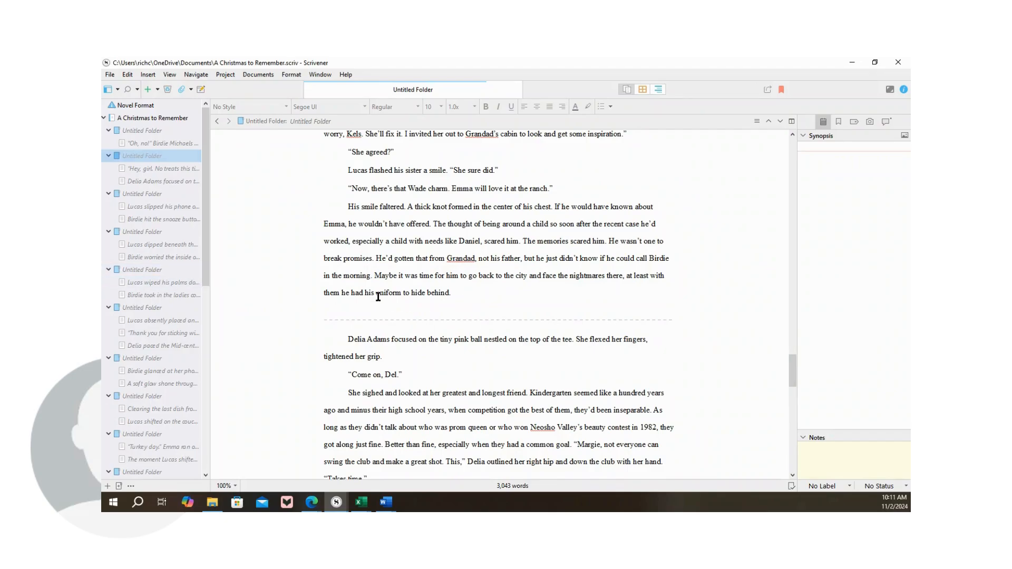
Move the first scene of the fifth chapter folder into the fourth folder, and return it to its original place.
{"action": "left_click", "coordinate": [173, 284]}
{"action": "left_click_drag", "start_coordinate": [169, 285], "coordinate": [165, 241]}
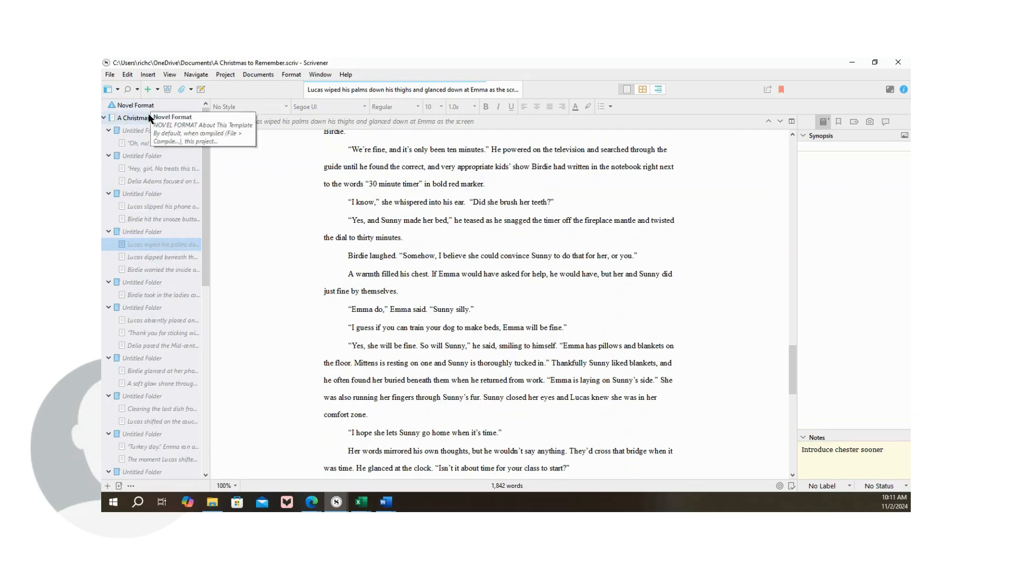
{"action": "left_click_drag", "start_coordinate": [167, 242], "coordinate": [166, 289]}
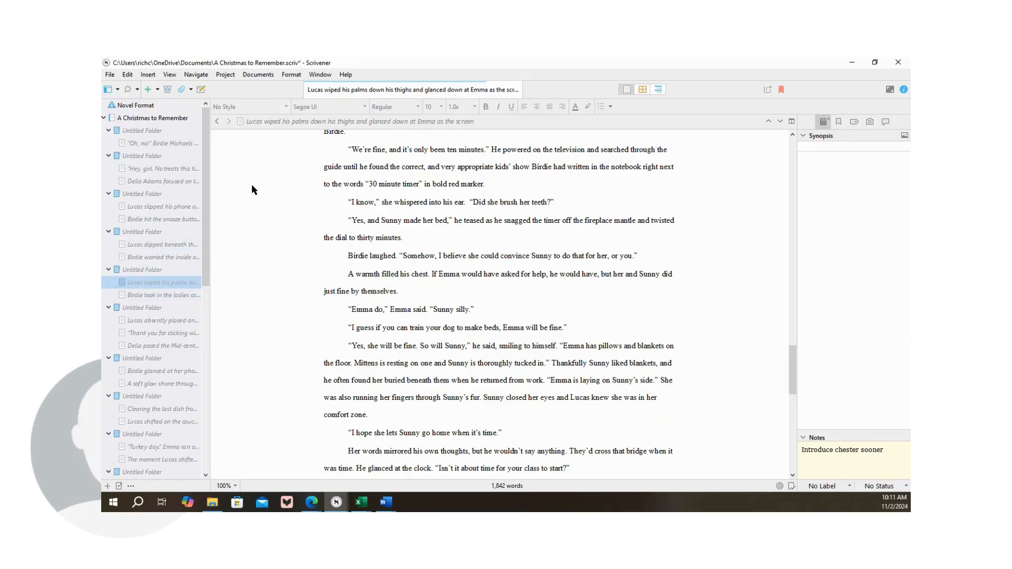
Display the whole A Christmas to Remember manuscript, and view the opening scenes of the first two chapter folders individually.
{"action": "left_click", "coordinate": [156, 119]}
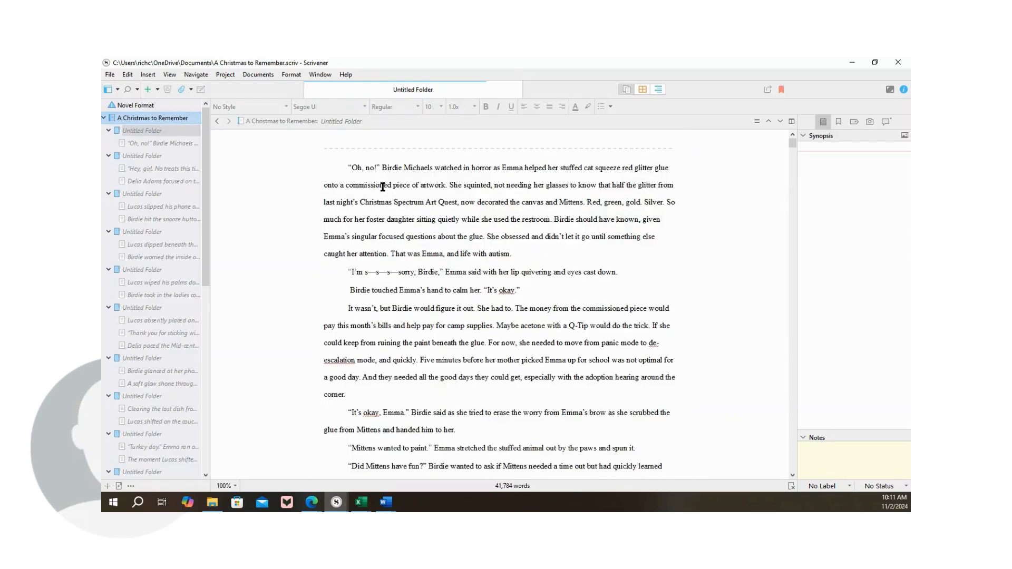
{"action": "left_click", "coordinate": [380, 178]}
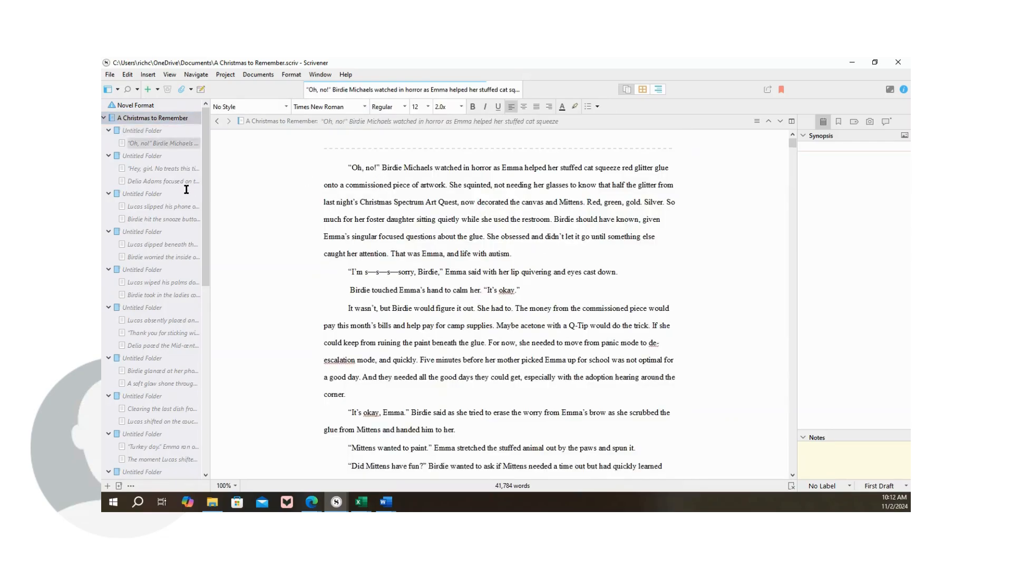
{"action": "left_click", "coordinate": [152, 118]}
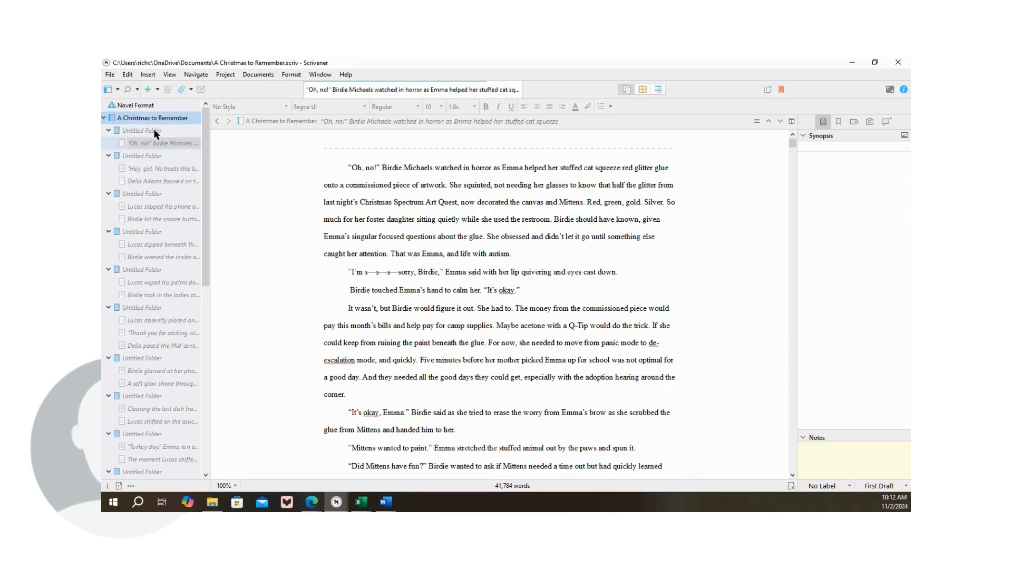
{"action": "left_click", "coordinate": [156, 143]}
{"action": "left_click", "coordinate": [155, 168]}
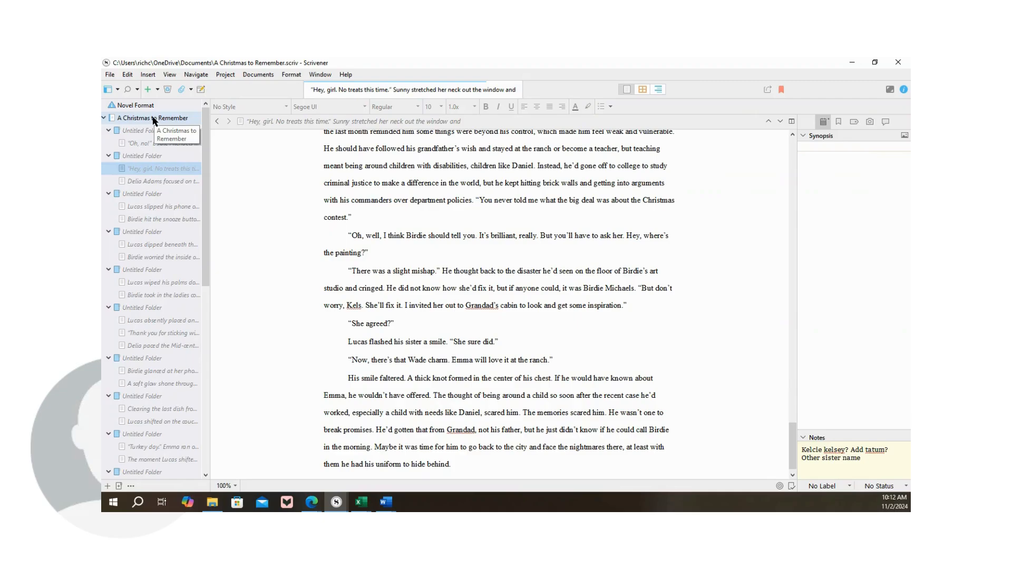
Show the project targets and place their window over the middle of the manuscript text.
{"action": "key", "text": "ctrl+shift+t"}
{"action": "left_click_drag", "start_coordinate": [712, 165], "coordinate": [525, 163]}
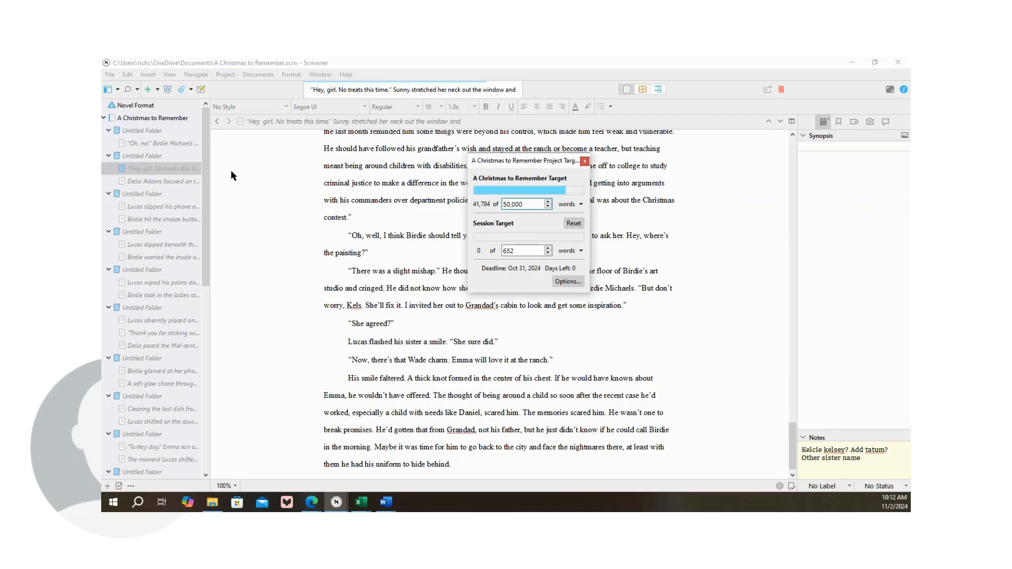
Open the project's writing history, widen its window, and show the history in words.
{"action": "left_click", "coordinate": [219, 75]}
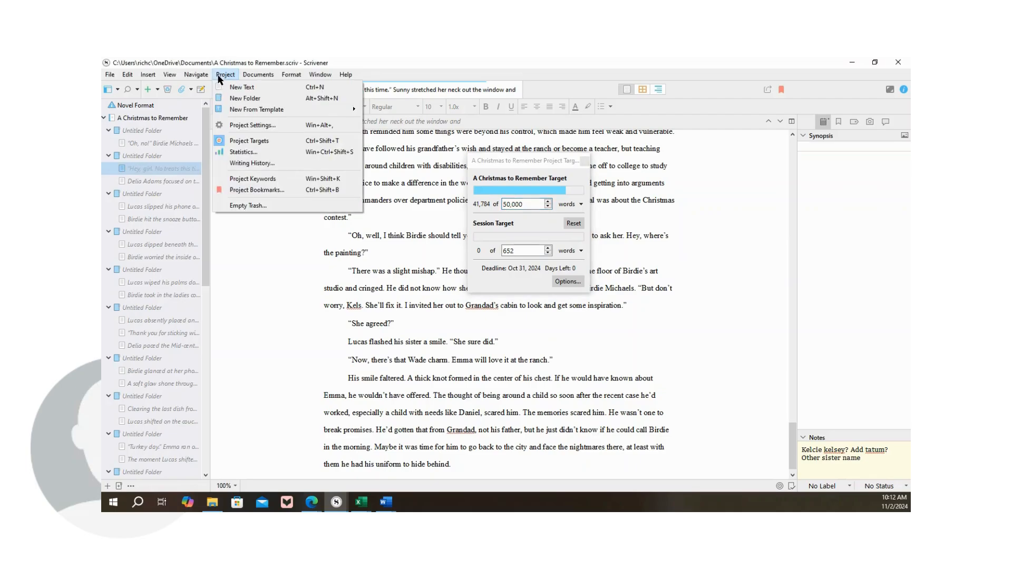
{"action": "left_click", "coordinate": [235, 164]}
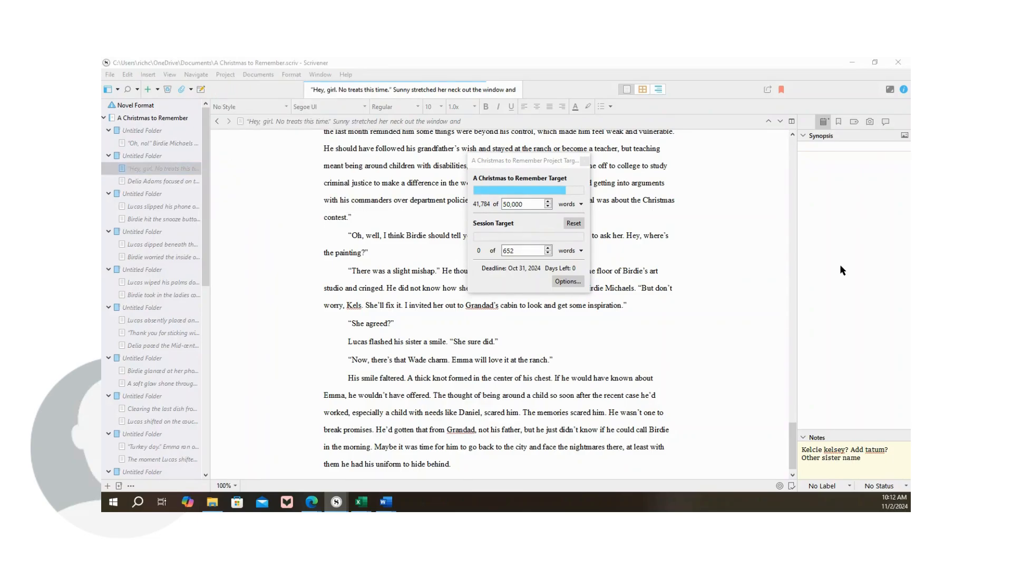
{"action": "left_click_drag", "start_coordinate": [532, 162], "coordinate": [520, 138]}
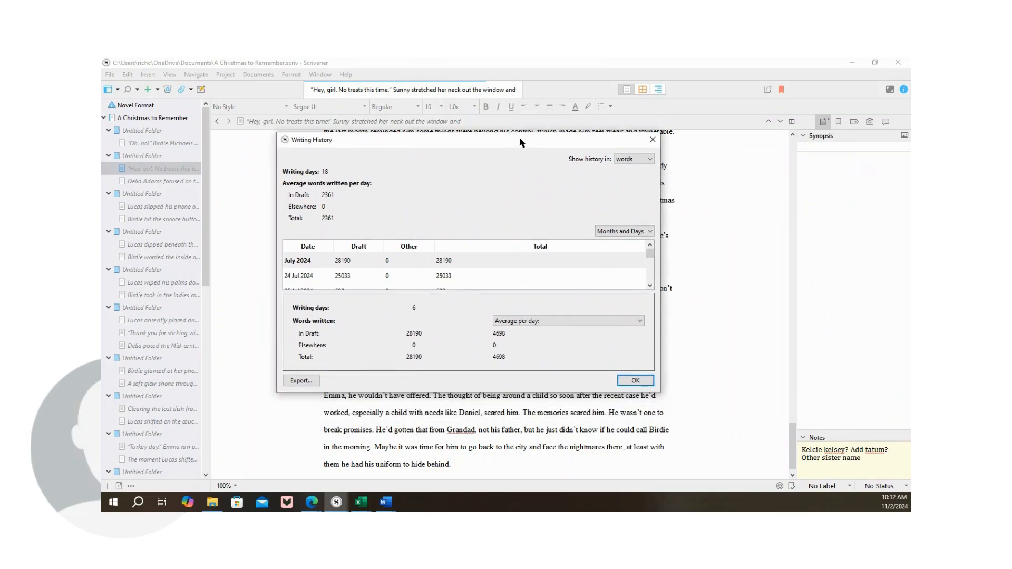
{"action": "left_click_drag", "start_coordinate": [660, 201], "coordinate": [769, 200]}
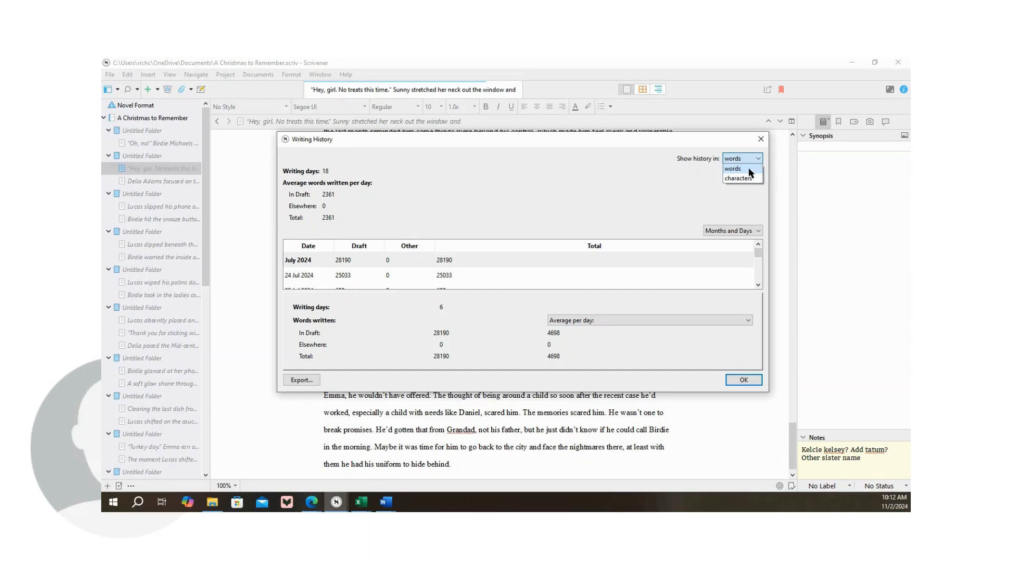
{"action": "left_click", "coordinate": [749, 169]}
Examine the monthly and daily word counts from July to November 2024, and close the writing history.
{"action": "left_click", "coordinate": [760, 285]}
{"action": "left_click", "coordinate": [759, 285]}
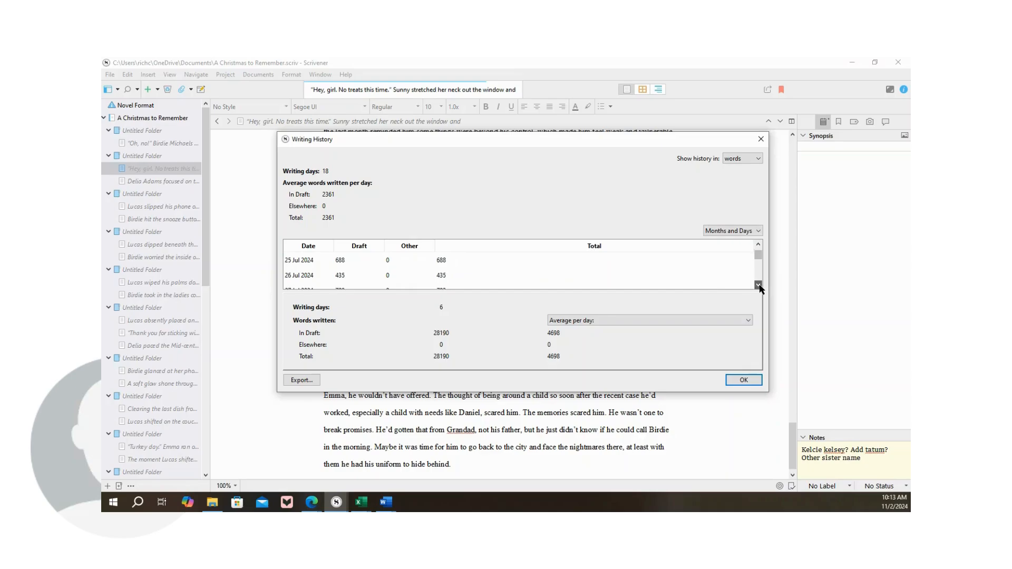
{"action": "left_click", "coordinate": [754, 261]}
{"action": "key", "text": "shift+Down"}
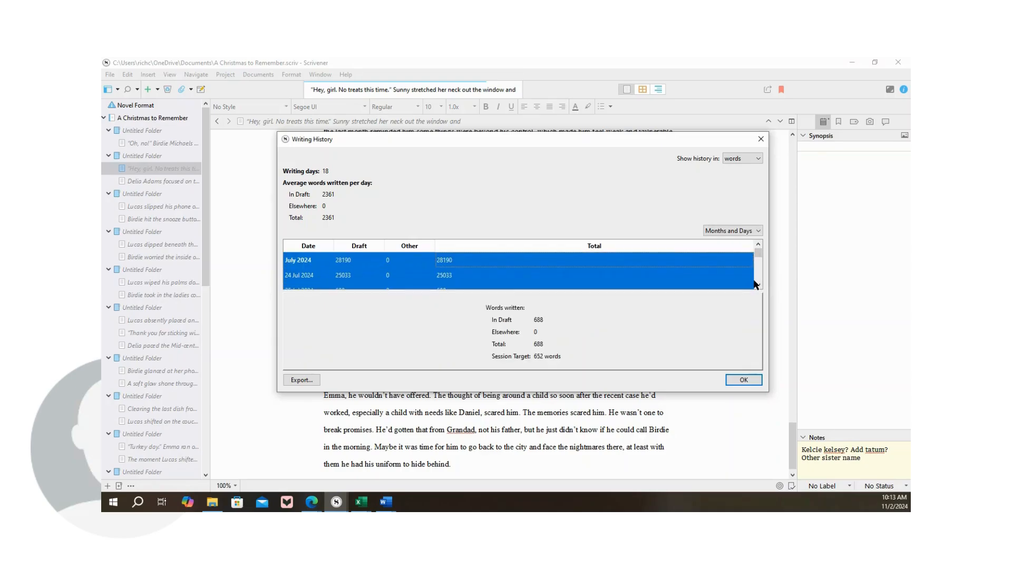
{"action": "left_click", "coordinate": [758, 286]}
{"action": "left_click", "coordinate": [758, 286]}
{"action": "left_click", "coordinate": [758, 285]}
{"action": "left_click", "coordinate": [759, 286]}
{"action": "left_click", "coordinate": [758, 286]}
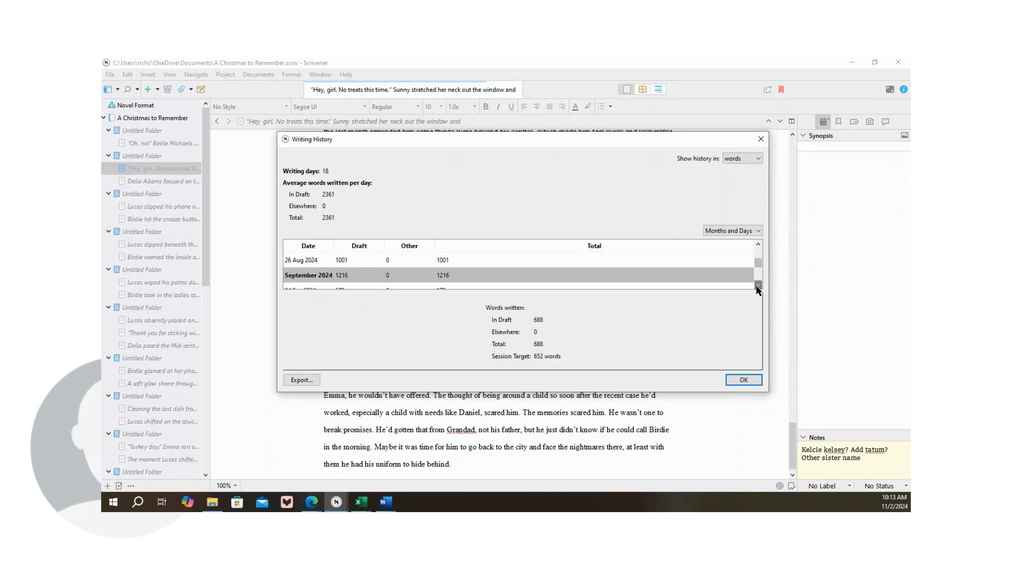
{"action": "left_click", "coordinate": [759, 286]}
{"action": "left_click", "coordinate": [758, 286]}
{"action": "left_click", "coordinate": [758, 286]}
{"action": "left_click", "coordinate": [758, 285]}
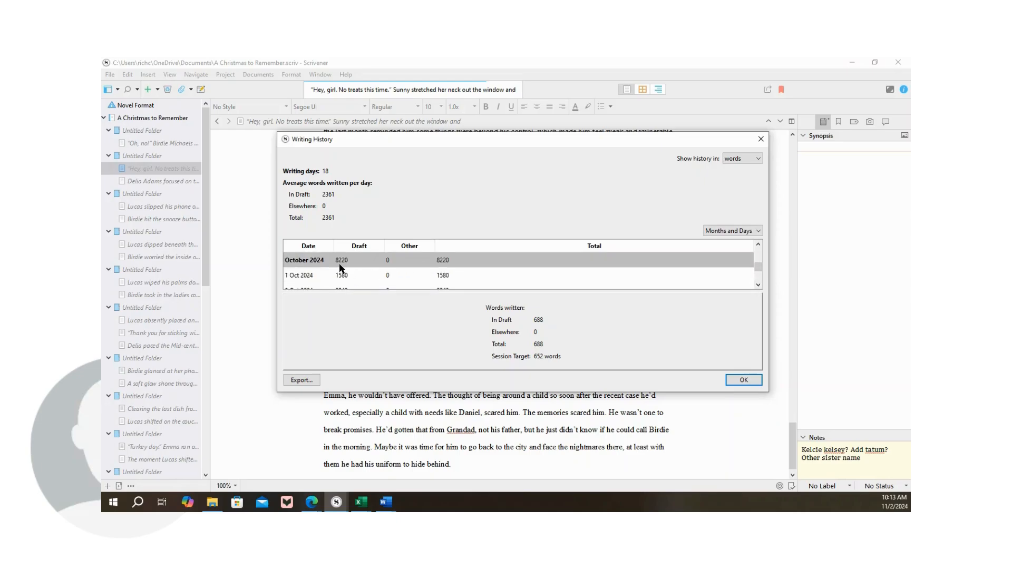
{"action": "left_click", "coordinate": [758, 284]}
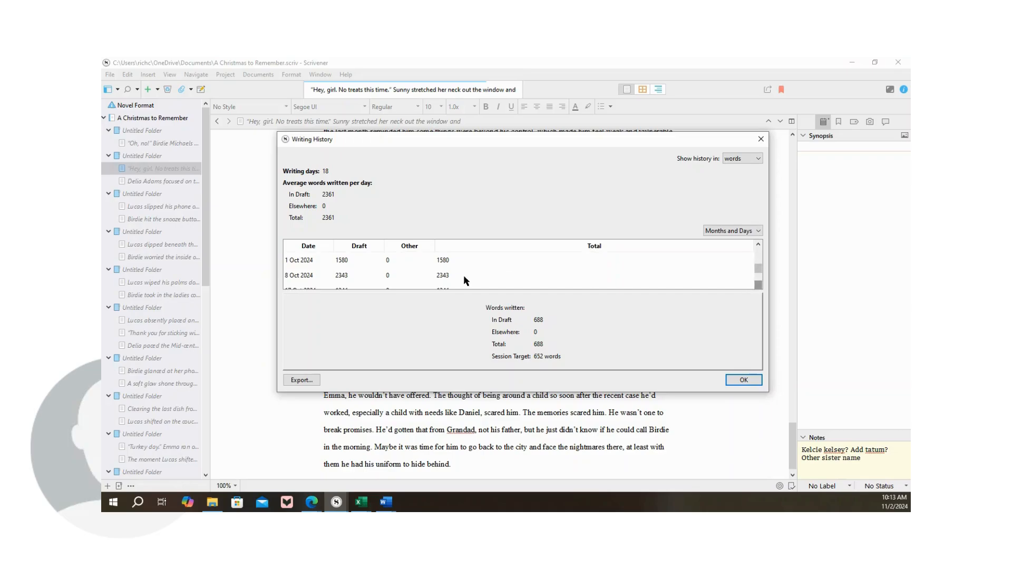
{"action": "left_click", "coordinate": [758, 285]}
{"action": "left_click", "coordinate": [758, 285]}
{"action": "left_click", "coordinate": [758, 284]}
{"action": "left_click", "coordinate": [759, 285]}
{"action": "left_click", "coordinate": [758, 285]}
{"action": "left_click", "coordinate": [758, 285]}
{"action": "left_click", "coordinate": [758, 284]}
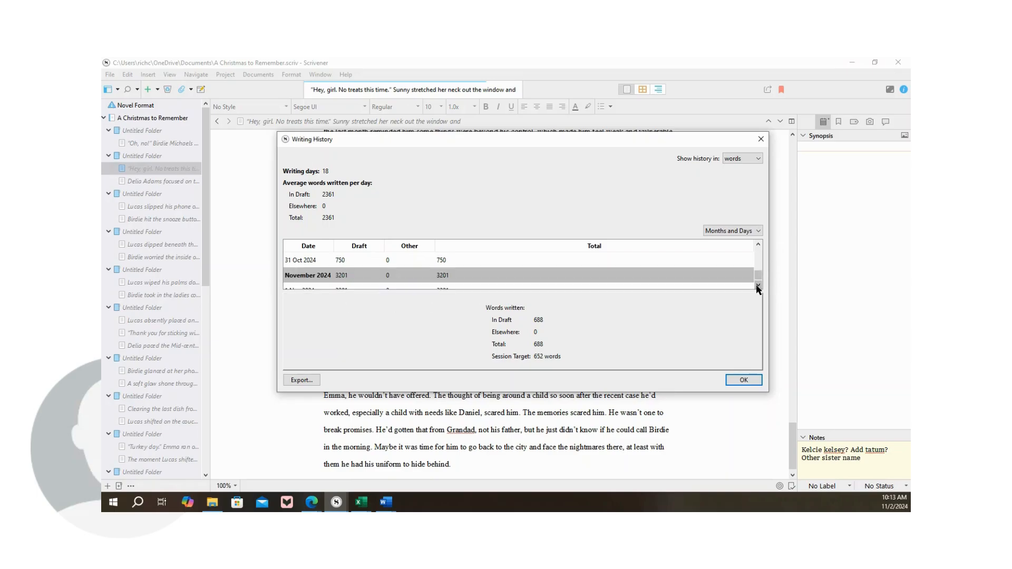
{"action": "left_click", "coordinate": [758, 286]}
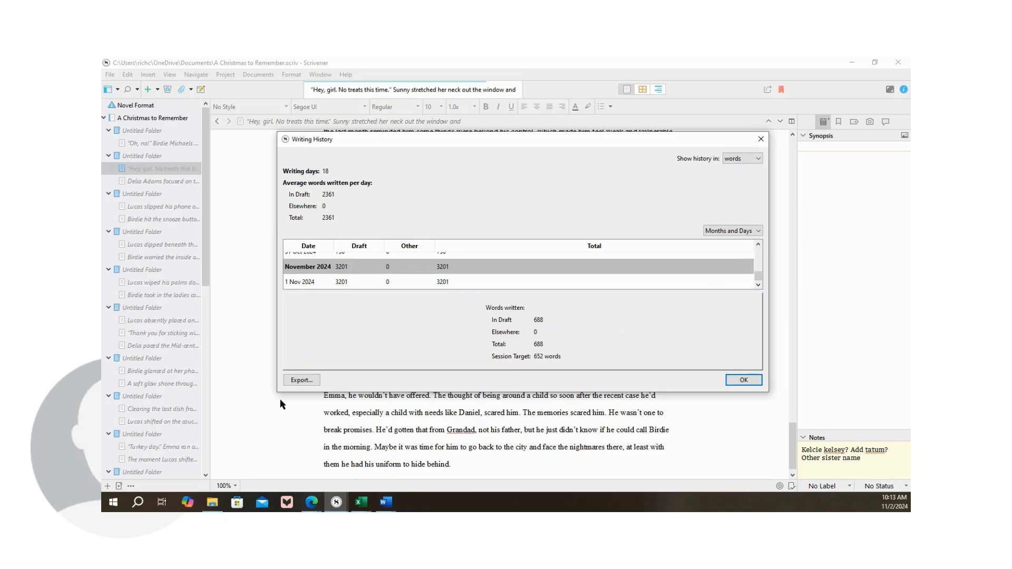
{"action": "left_click", "coordinate": [760, 139]}
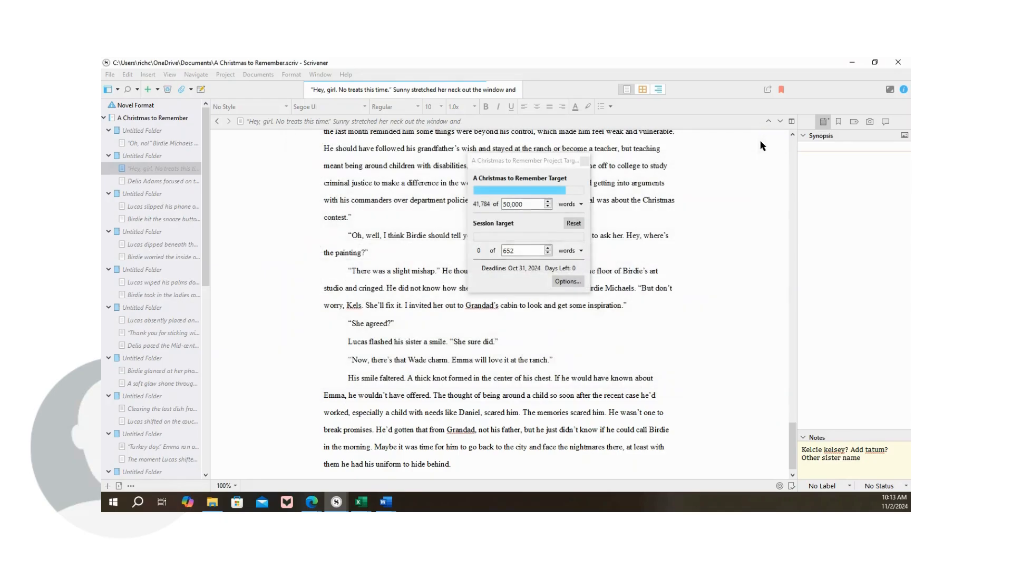
Check the notes on the scenes in the second and third chapter folders, and close the project targets.
{"action": "left_click", "coordinate": [870, 456]}
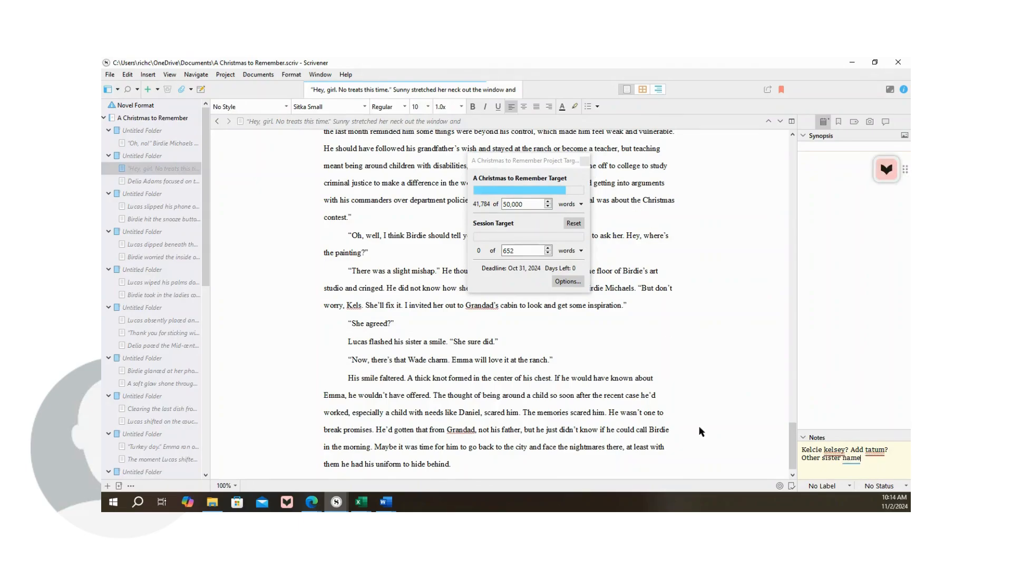
{"action": "left_click", "coordinate": [140, 206]}
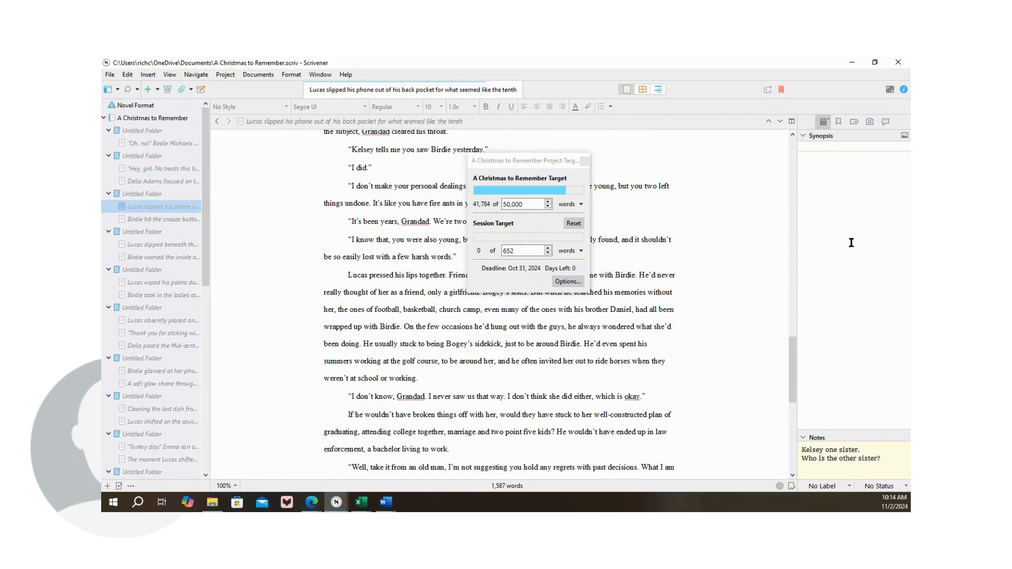
{"action": "left_click", "coordinate": [179, 220]}
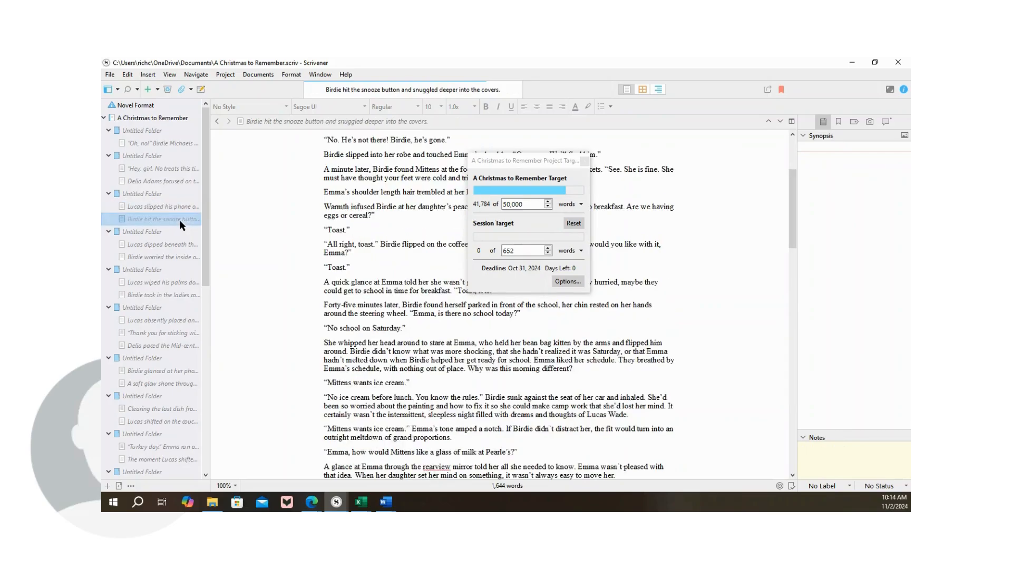
{"action": "left_click", "coordinate": [585, 162]}
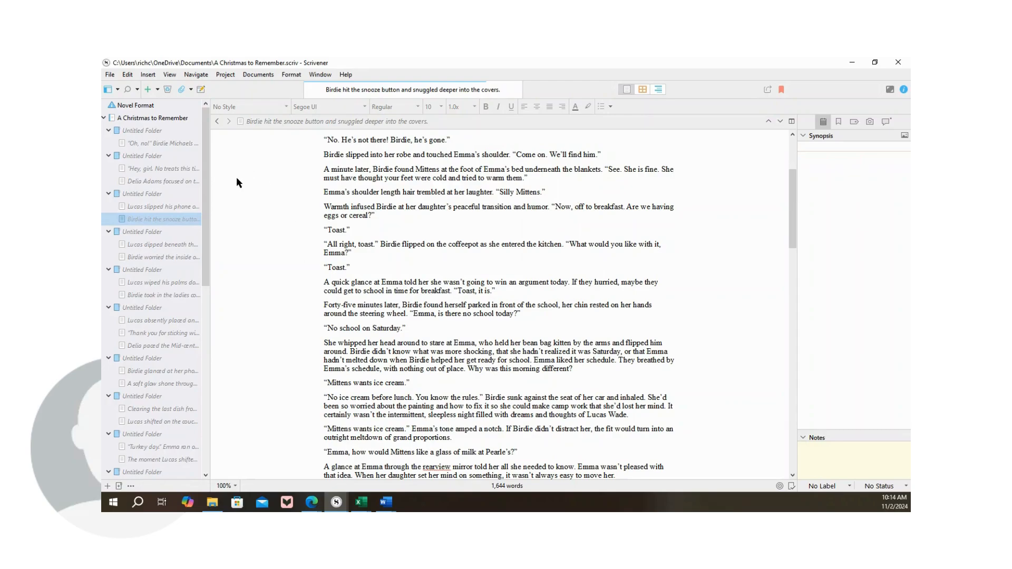
Open the Characters folder of the A Christmas to Remember project.
{"action": "left_click_drag", "start_coordinate": [209, 218], "coordinate": [206, 359]}
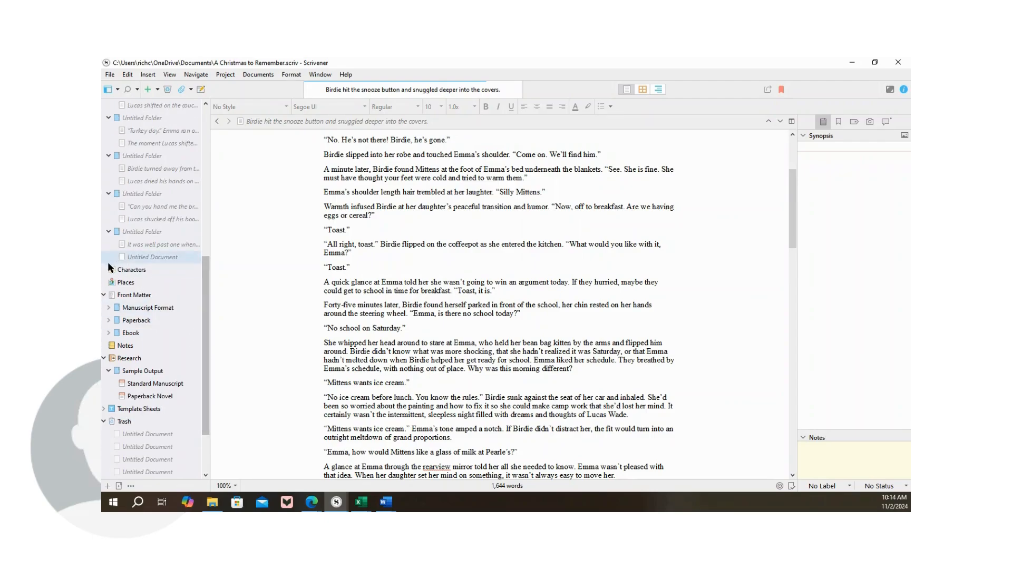
{"action": "left_click", "coordinate": [129, 271]}
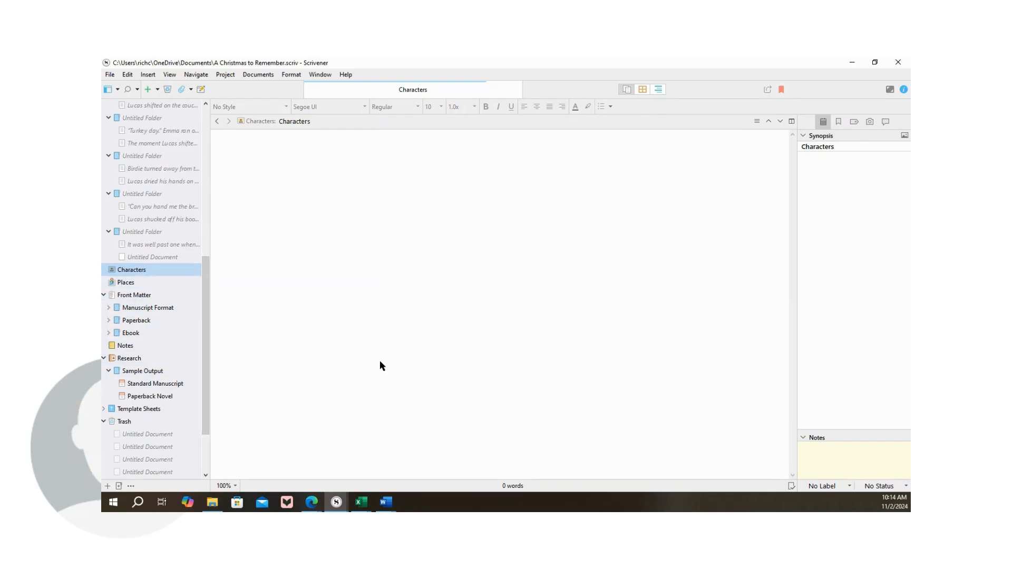
Switch to the A Virtuous Endeavor-Regency project and maximize its window.
{"action": "mouse_move", "coordinate": [346, 506]}
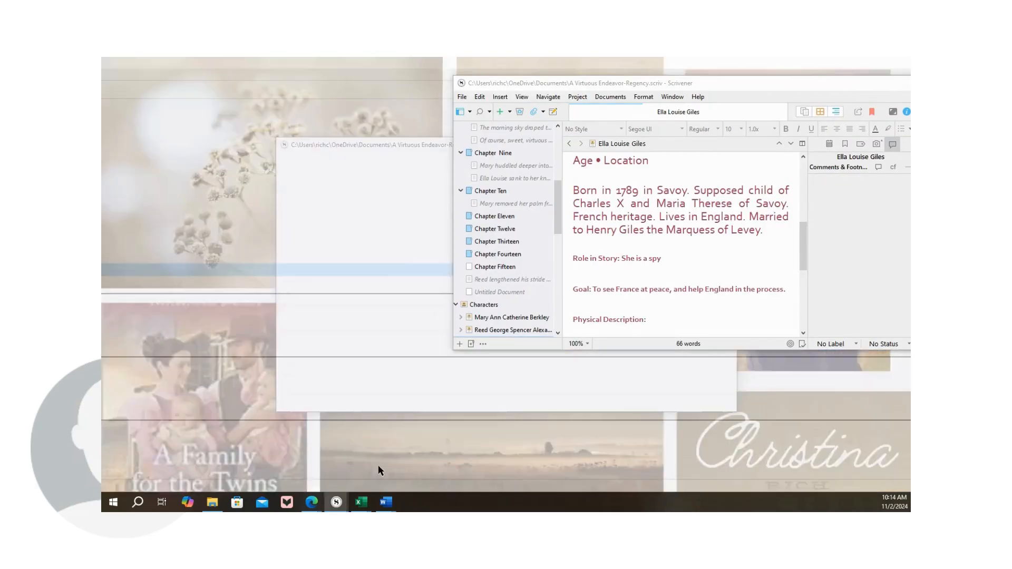
{"action": "left_click", "coordinate": [377, 468]}
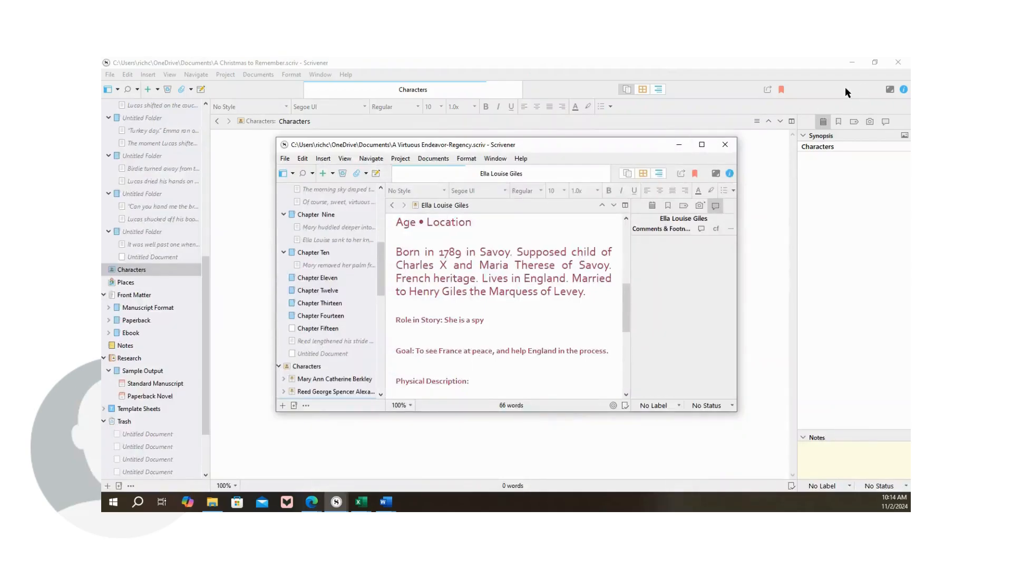
{"action": "left_click", "coordinate": [702, 145]}
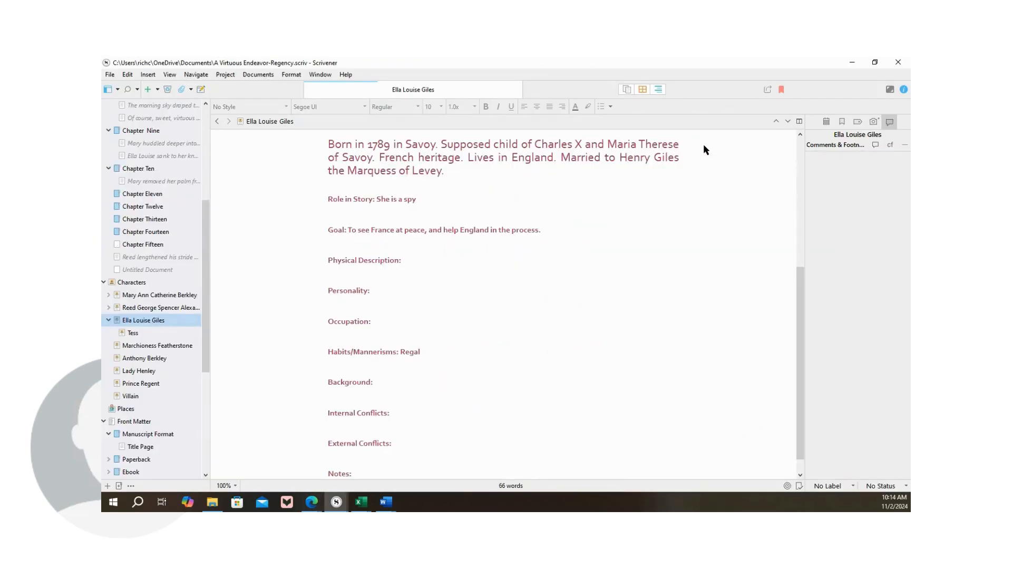
Expand the Chapter One folder and view its combined text and its second scene.
{"action": "left_click_drag", "start_coordinate": [207, 226], "coordinate": [188, 104]}
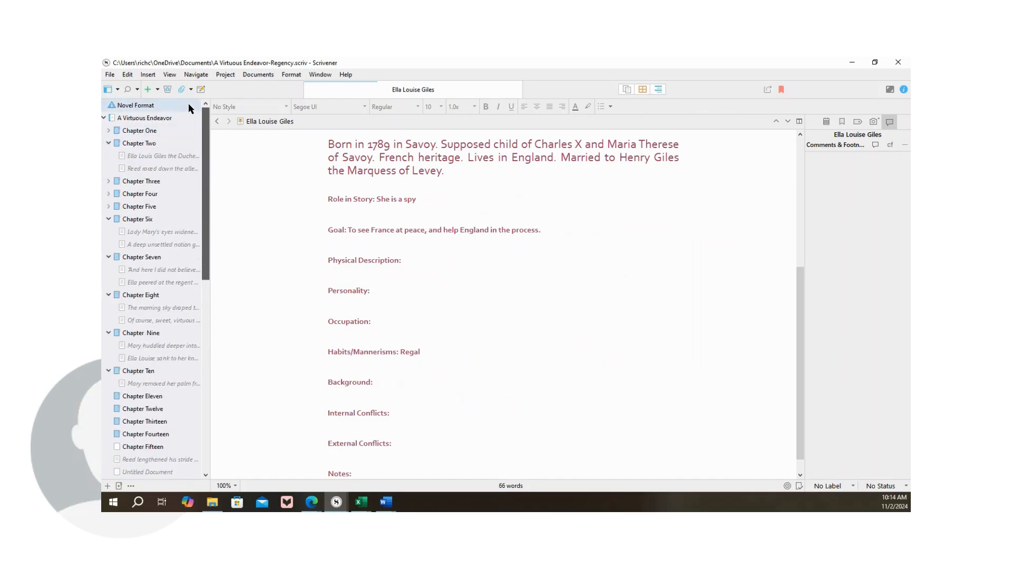
{"action": "left_click", "coordinate": [108, 130]}
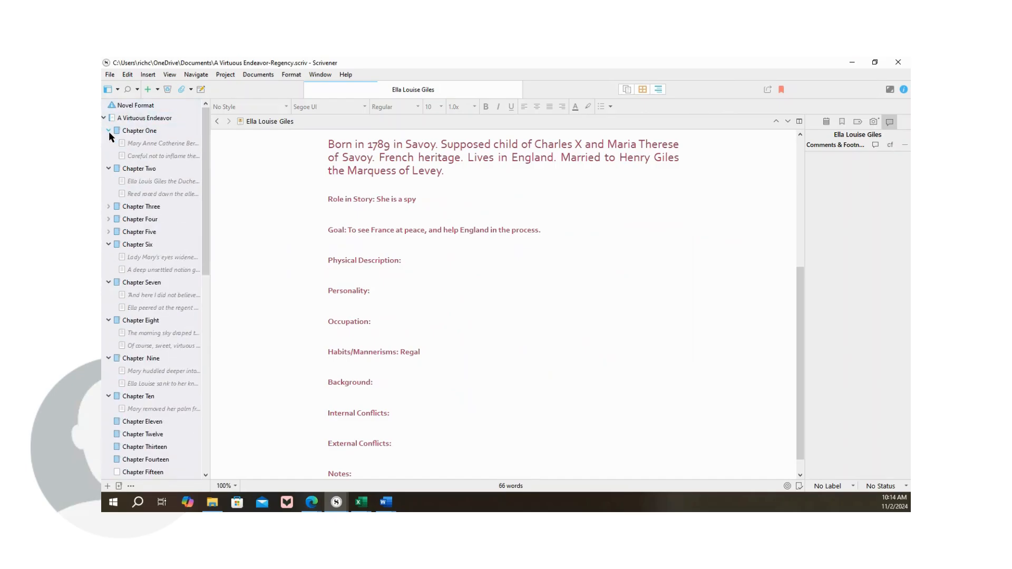
{"action": "left_click", "coordinate": [145, 130]}
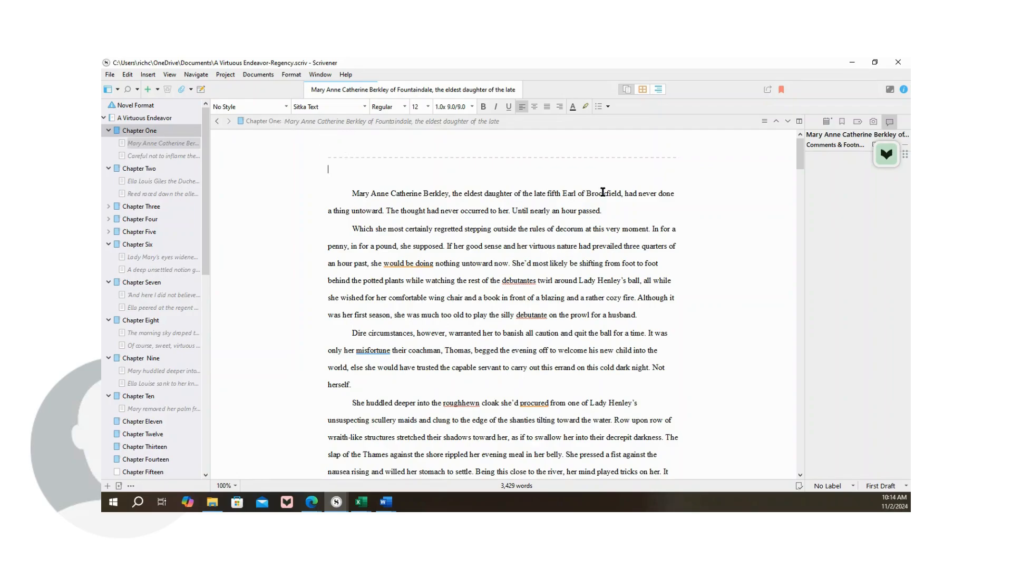
{"action": "left_click", "coordinate": [171, 156]}
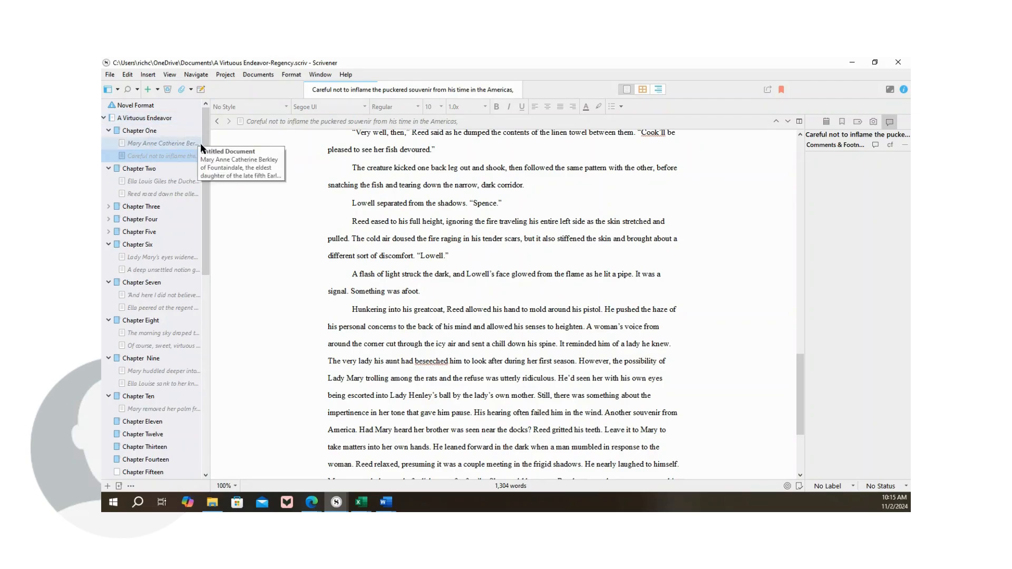
Open the first character sheet in the Characters folder and add a comment to it.
{"action": "left_click_drag", "start_coordinate": [205, 142], "coordinate": [213, 212]}
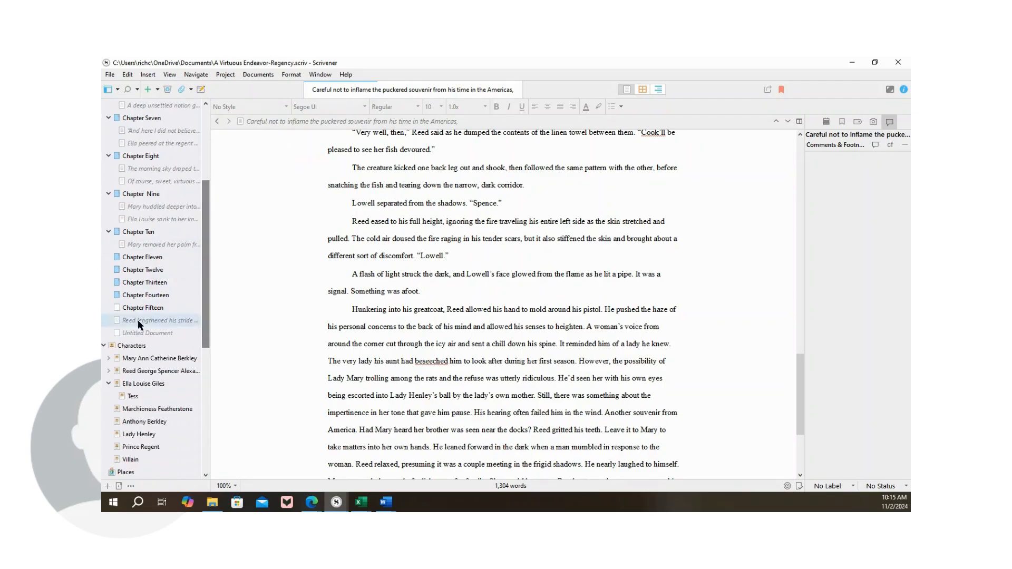
{"action": "left_click", "coordinate": [128, 360]}
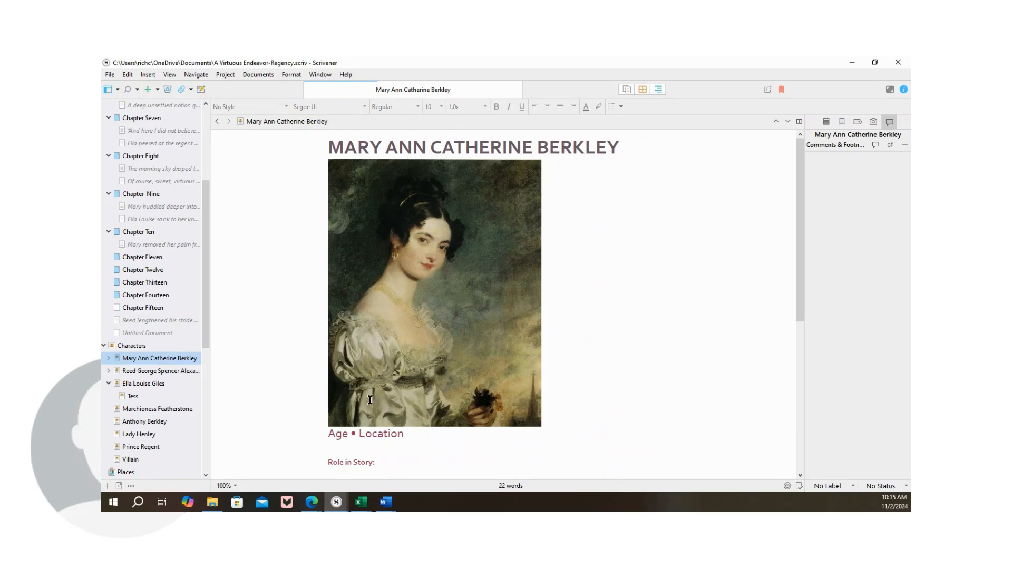
{"action": "left_click", "coordinate": [875, 144]}
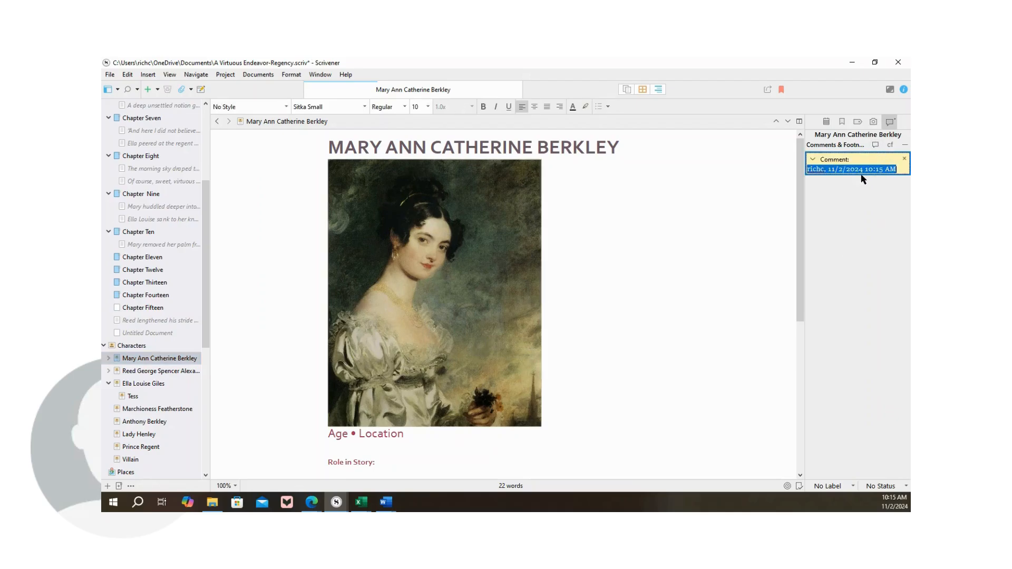
Fill in the first character's Role in Story as "heroine" and Goal as "Is to find her missing brother".
{"action": "left_click_drag", "start_coordinate": [801, 205], "coordinate": [809, 337]}
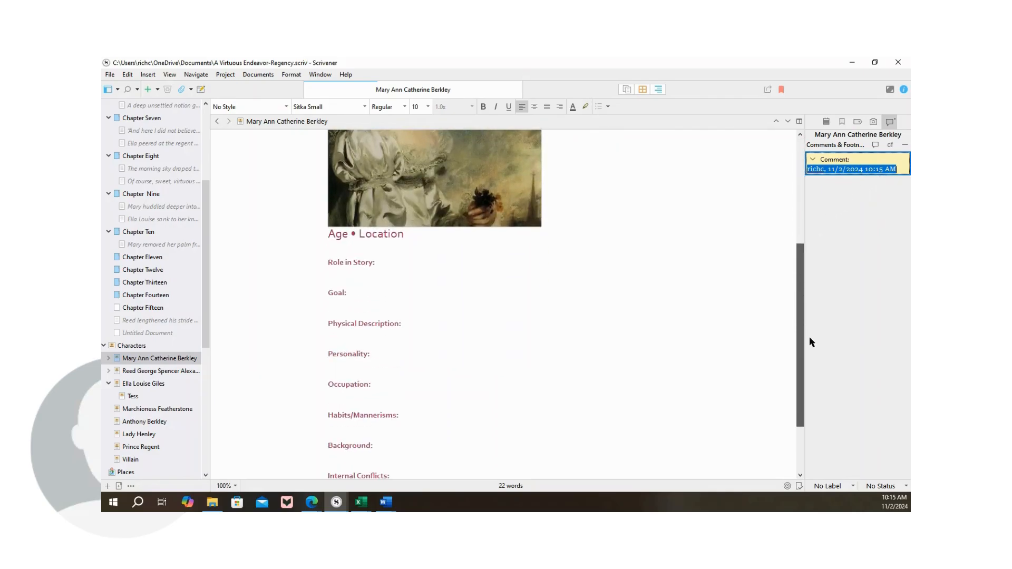
{"action": "left_click", "coordinate": [387, 260]}
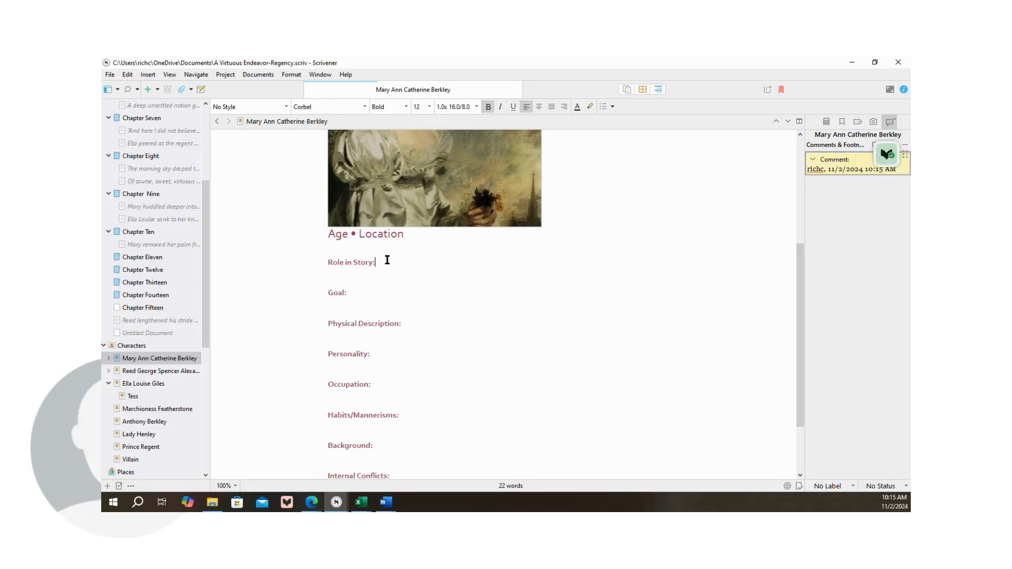
{"action": "type", "text": "h"}
{"action": "type", "text": "eroine  Goal:"}
{"action": "type", "text": " Is"}
{"action": "type", "text": " to find her missing bro"}
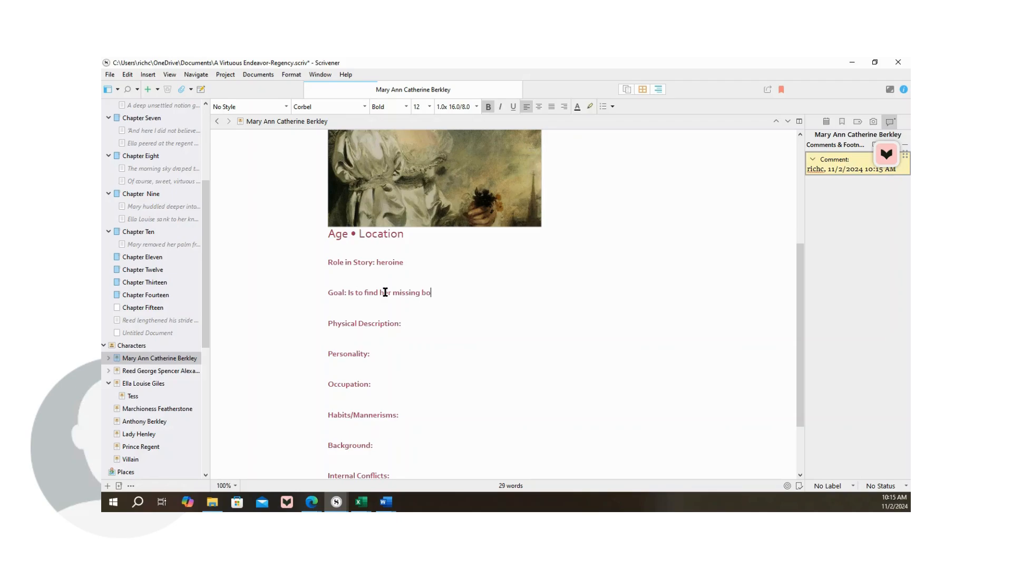
{"action": "type", "text": "ther"}
{"action": "left_click", "coordinate": [436, 332]}
{"action": "scroll", "coordinate": [444, 369], "scroll_direction": "down", "scroll_amount": 1}
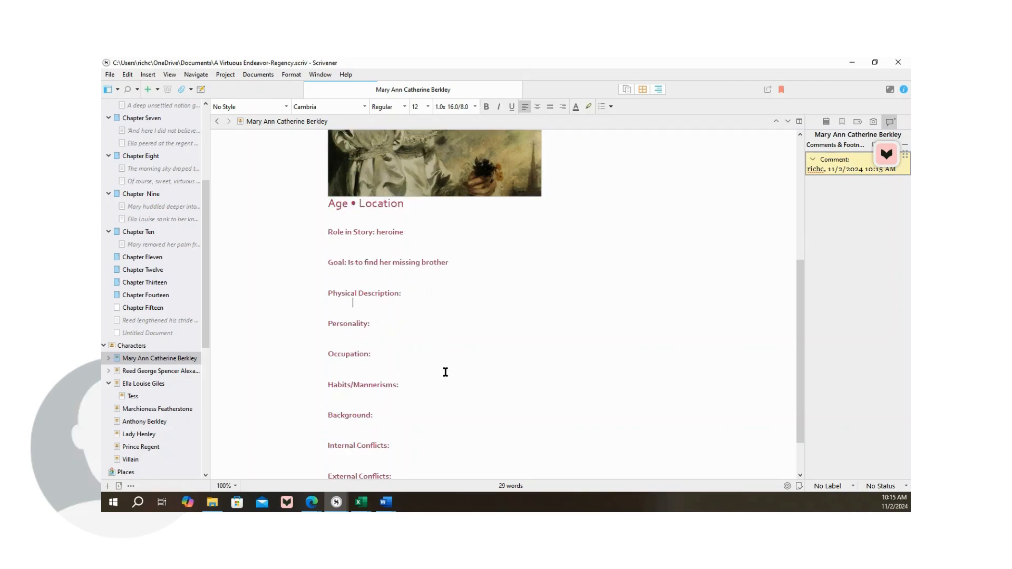
{"action": "scroll", "coordinate": [459, 372], "scroll_direction": "down", "scroll_amount": 1}
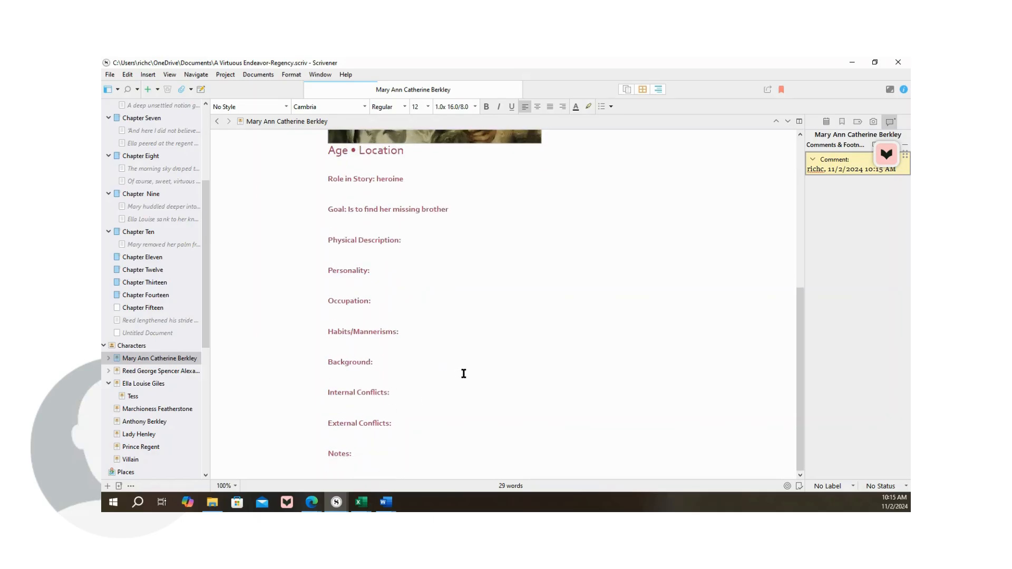
{"action": "left_click", "coordinate": [370, 458]}
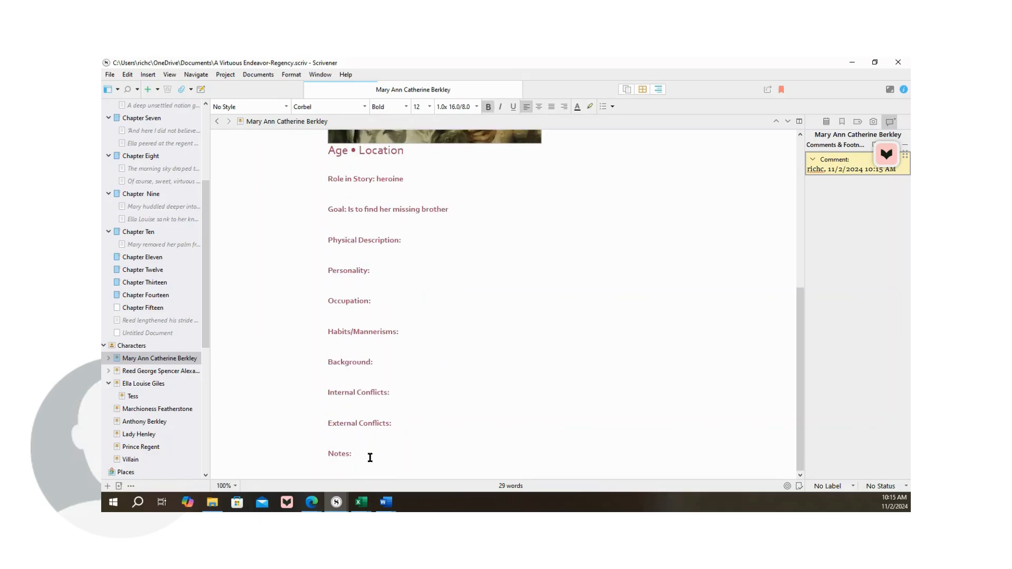
Open the second character sheet and fill in Role in Story as "Hero".
{"action": "left_click", "coordinate": [158, 373]}
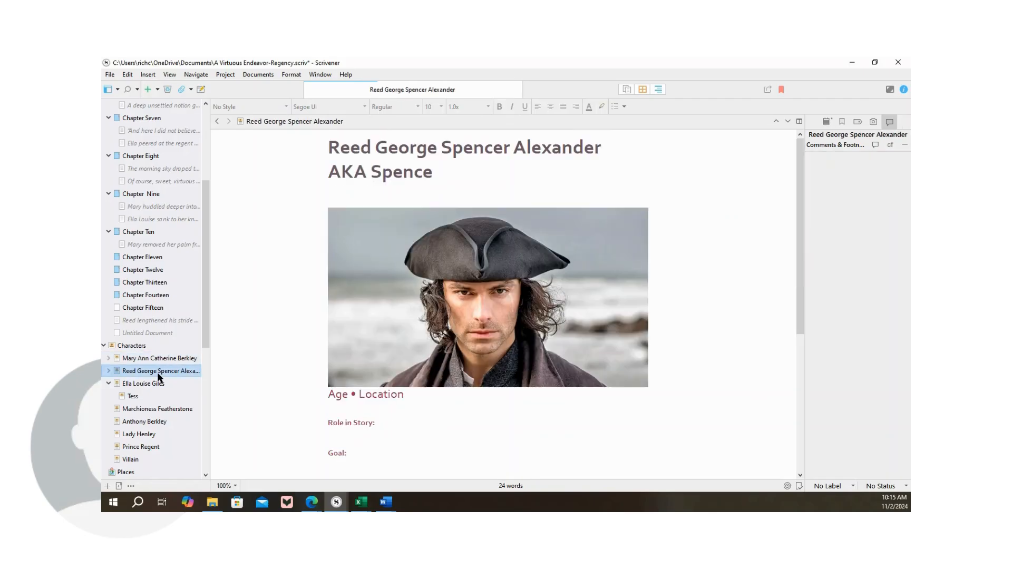
{"action": "scroll", "coordinate": [492, 387], "scroll_direction": "down", "scroll_amount": 1}
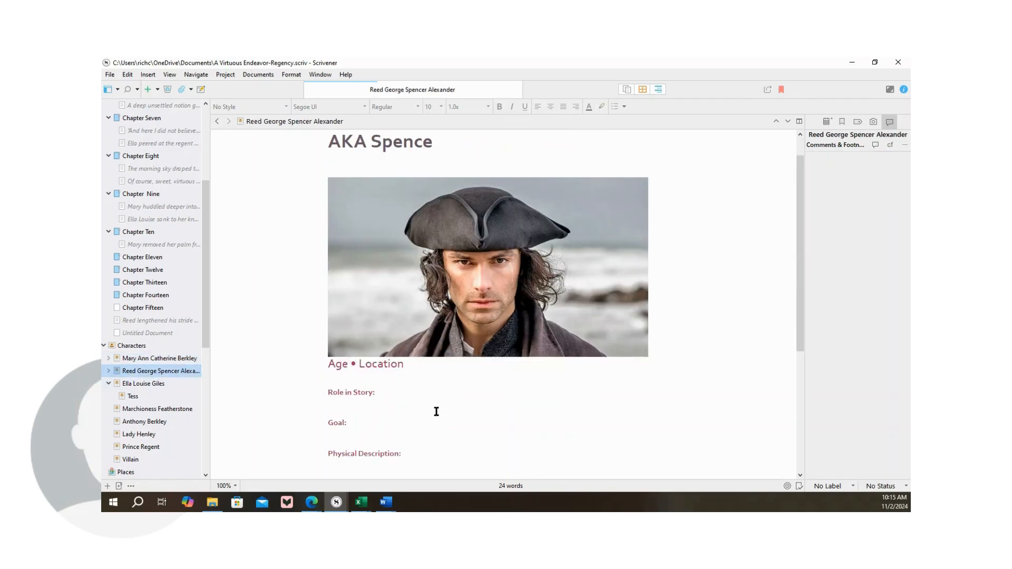
{"action": "left_click", "coordinate": [415, 389]}
{"action": "type", "text": "Hero"}
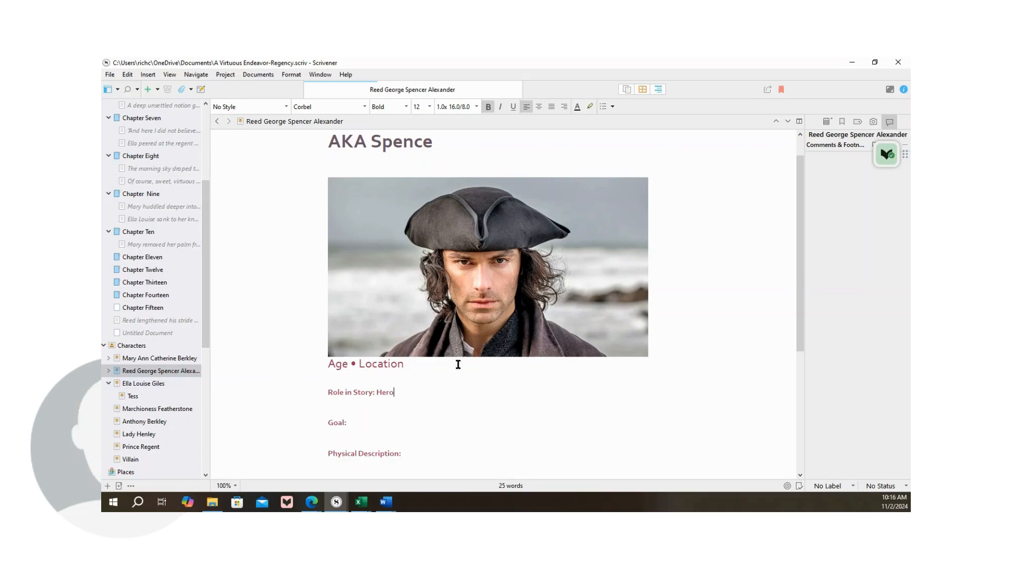
{"action": "scroll", "coordinate": [486, 402], "scroll_direction": "down", "scroll_amount": 7}
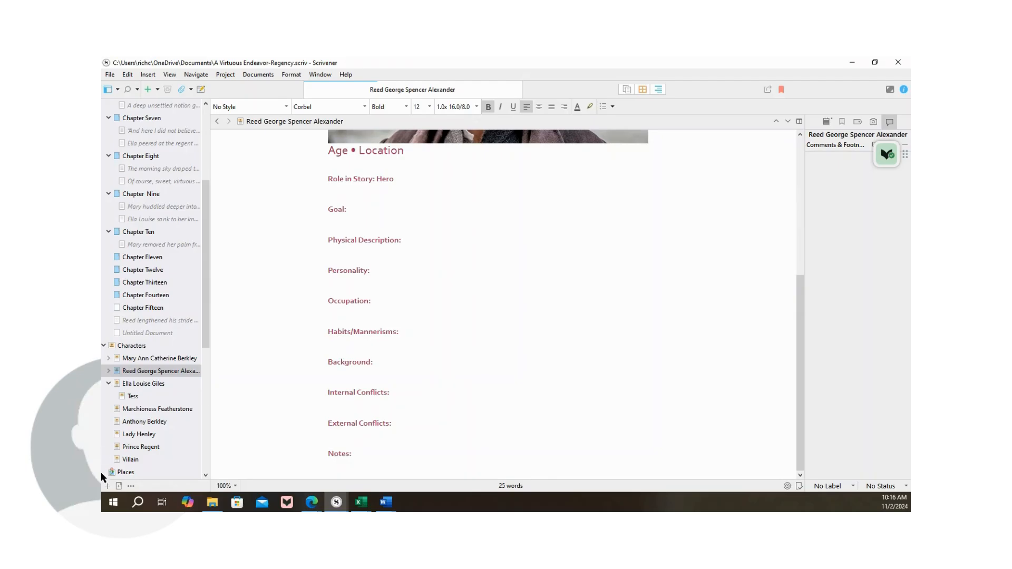
Review the third character's sheet, the maid's sheet nested beneath it, the Marchioness Featherstone sheet and the Places folder.
{"action": "left_click", "coordinate": [161, 383]}
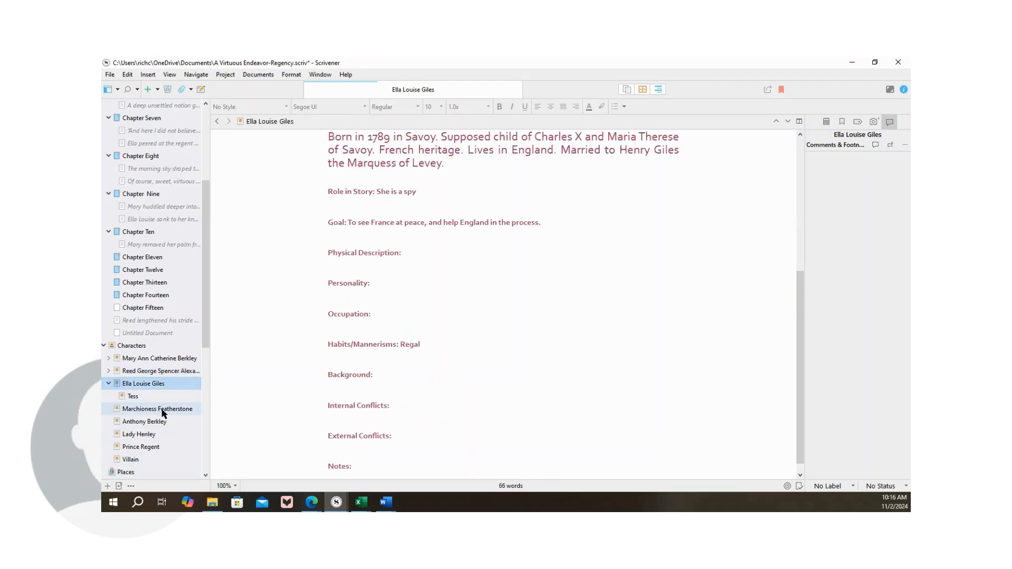
{"action": "scroll", "coordinate": [518, 425], "scroll_direction": "up", "scroll_amount": 8}
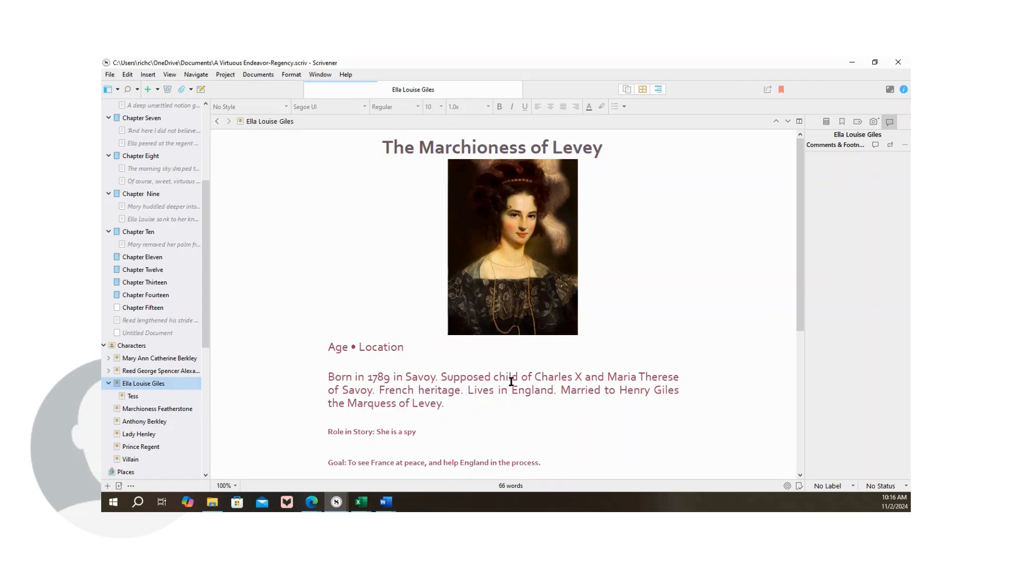
{"action": "scroll", "coordinate": [506, 419], "scroll_direction": "down", "scroll_amount": 1}
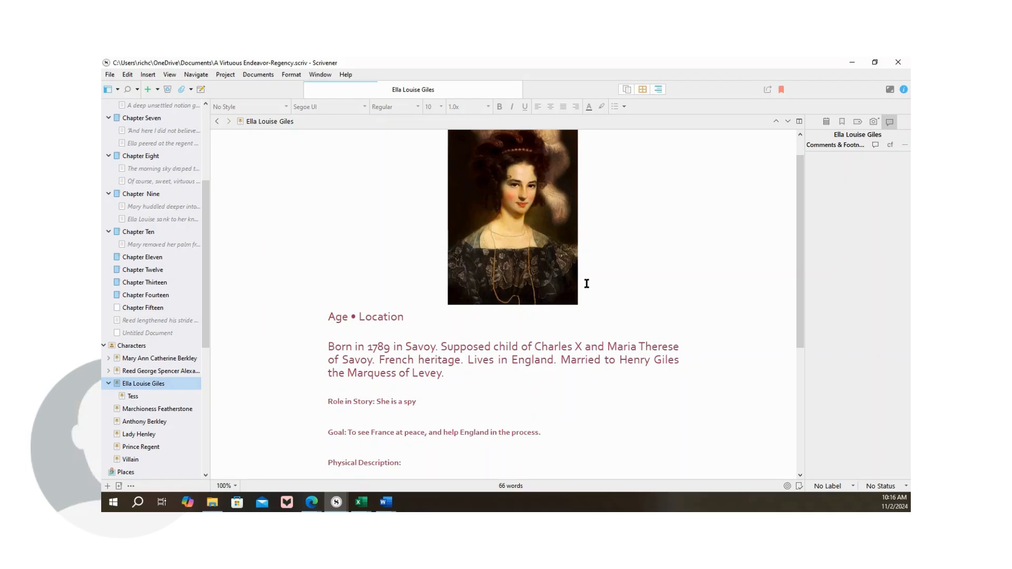
{"action": "left_click", "coordinate": [134, 399]}
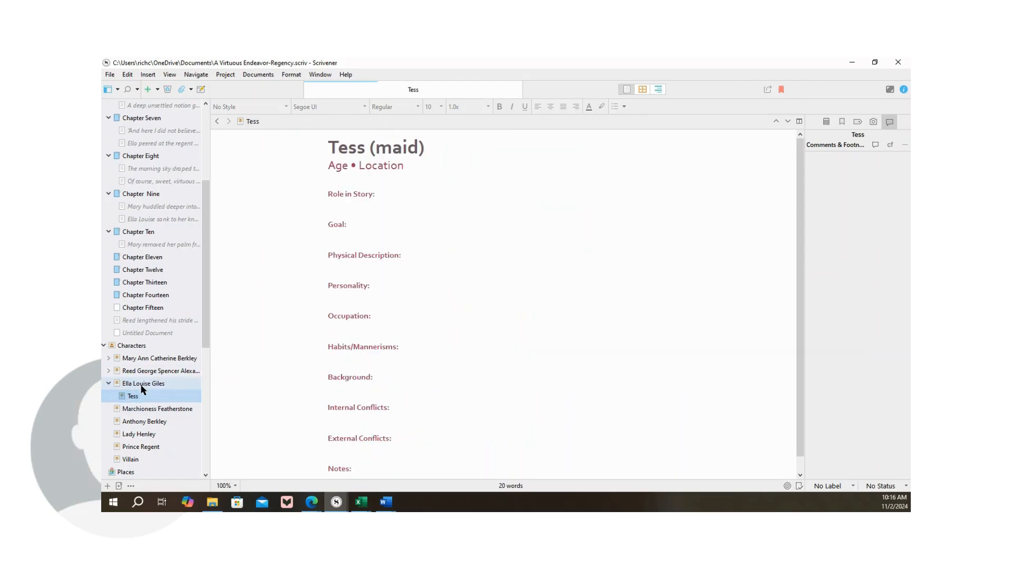
{"action": "mouse_move", "coordinate": [142, 389]}
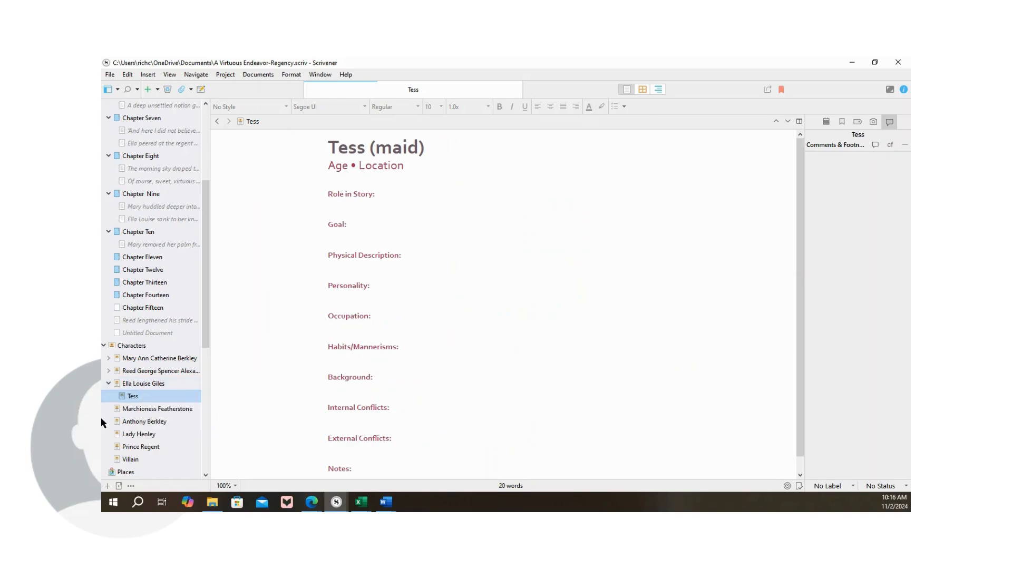
{"action": "left_click", "coordinate": [127, 410]}
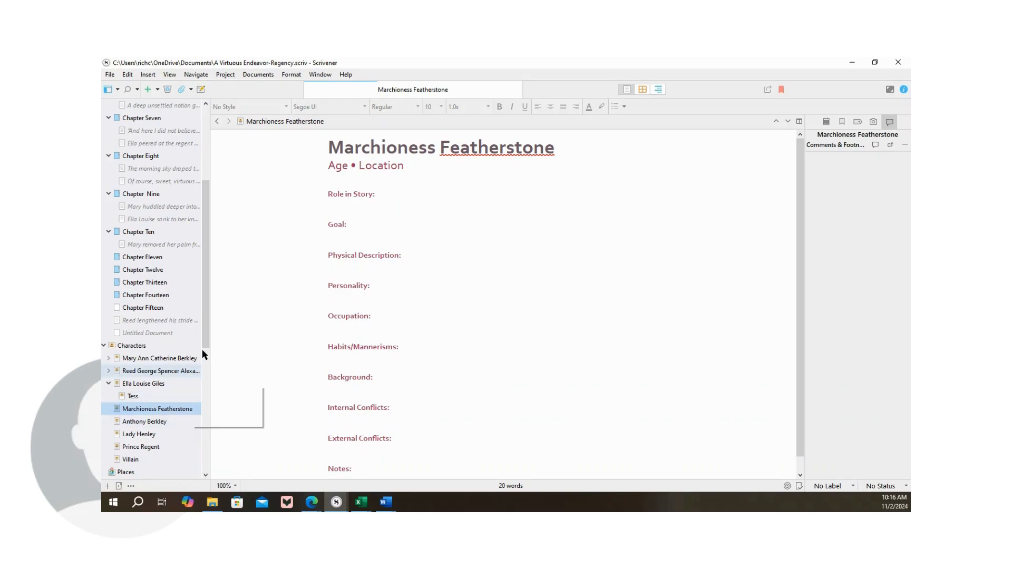
{"action": "scroll", "coordinate": [205, 343], "scroll_direction": "down", "scroll_amount": 1}
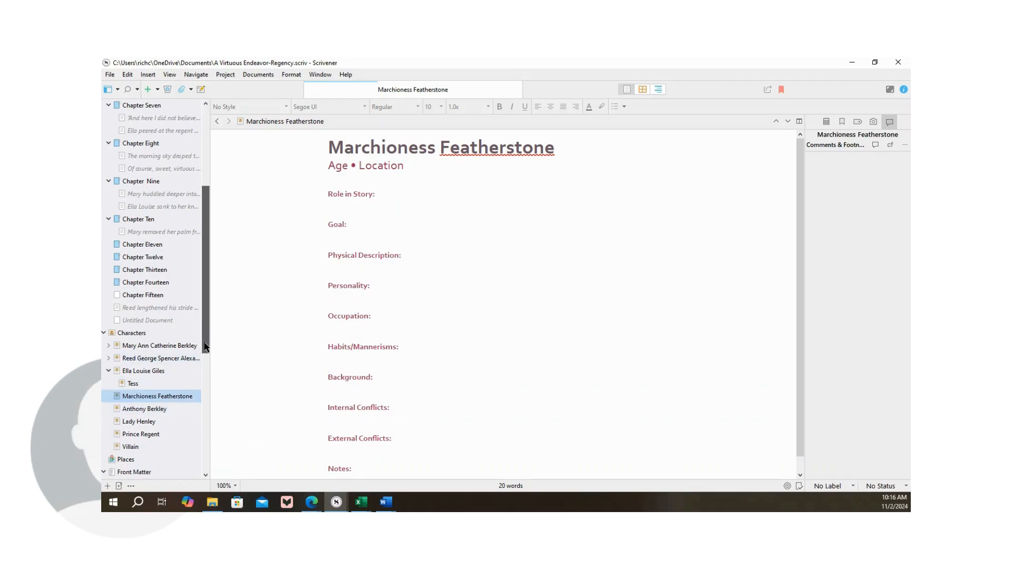
{"action": "left_click", "coordinate": [136, 458]}
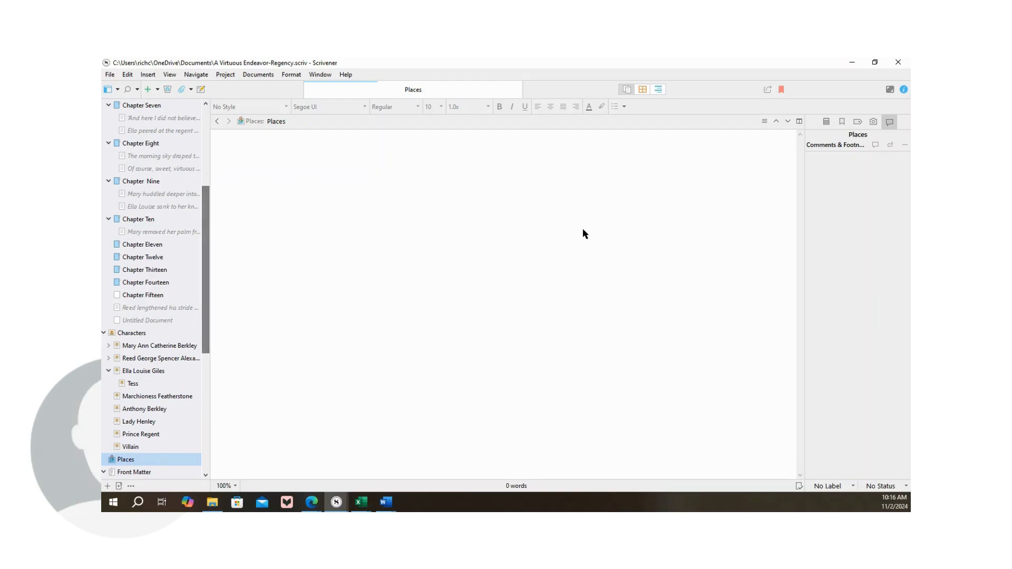
{"action": "scroll", "coordinate": [206, 364], "scroll_direction": "down", "scroll_amount": 3}
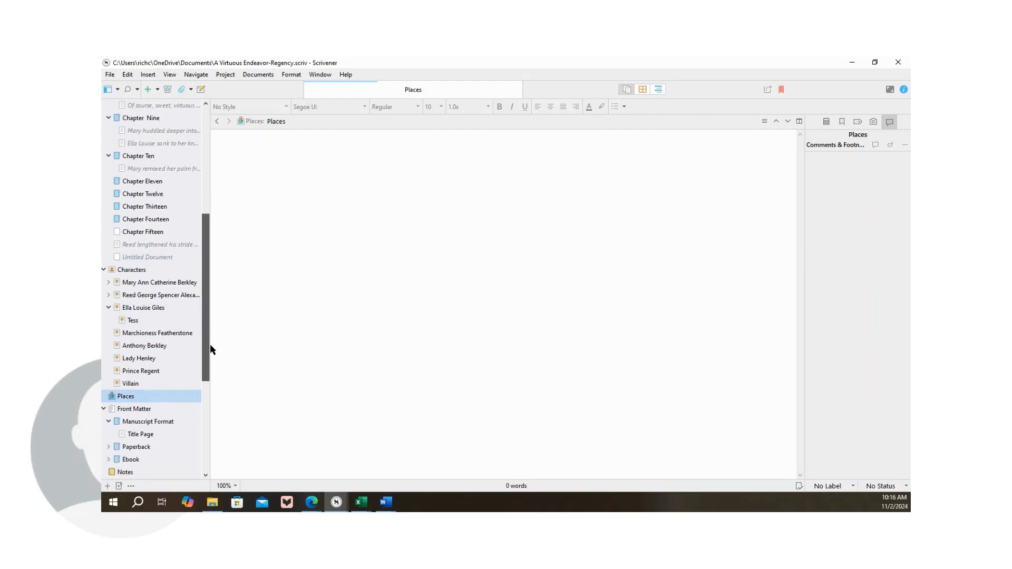
View the whole A Virtuous Endeavor manuscript as continuous text and read through Chapter One to the start of Chapter Two.
{"action": "left_click_drag", "start_coordinate": [211, 348], "coordinate": [202, 226]}
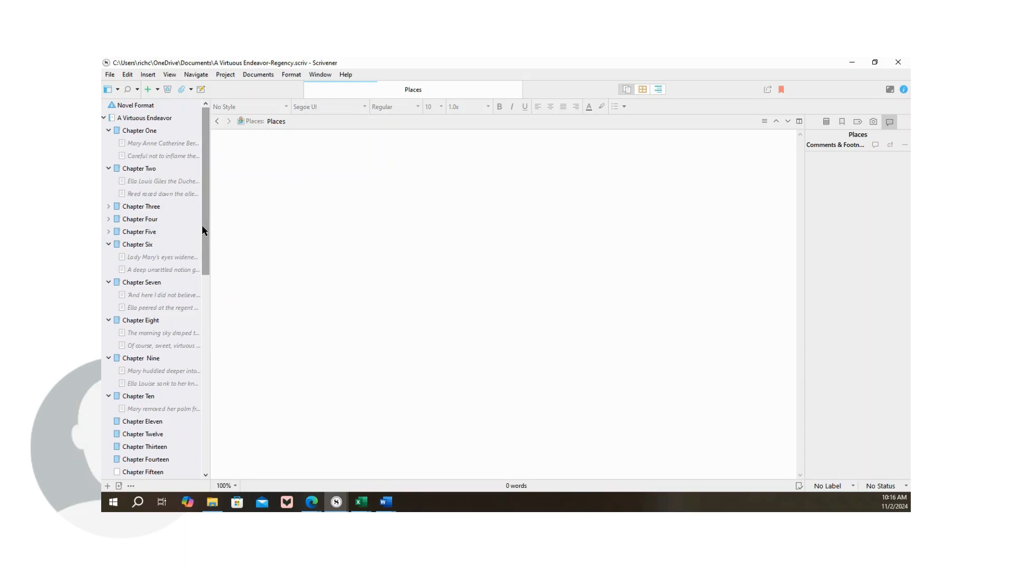
{"action": "left_click", "coordinate": [133, 120]}
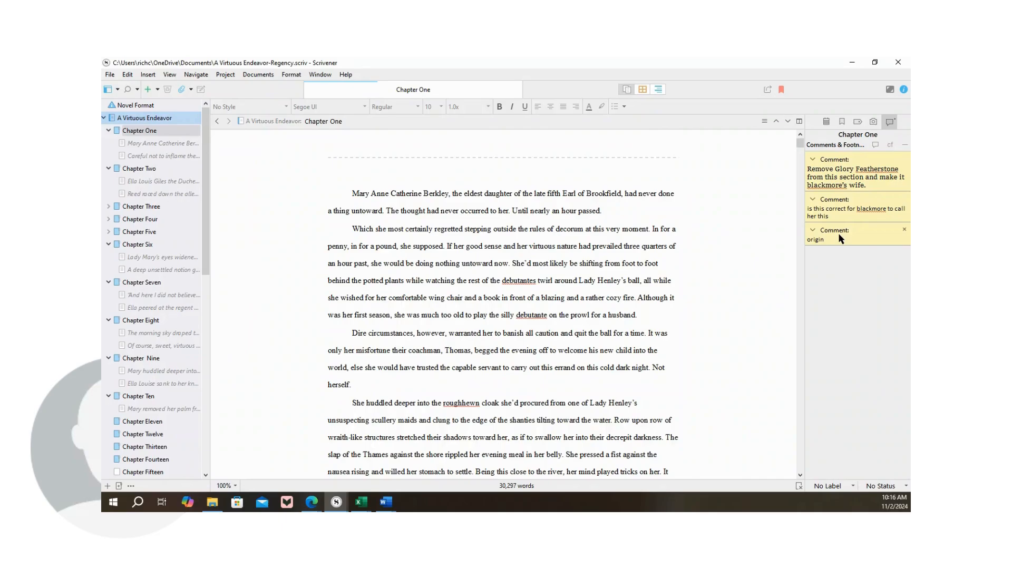
{"action": "scroll", "coordinate": [708, 277], "scroll_direction": "down", "scroll_amount": 12}
{"action": "scroll", "coordinate": [698, 285], "scroll_direction": "down", "scroll_amount": 10}
{"action": "scroll", "coordinate": [699, 285], "scroll_direction": "down", "scroll_amount": 12}
{"action": "scroll", "coordinate": [697, 283], "scroll_direction": "down", "scroll_amount": 8}
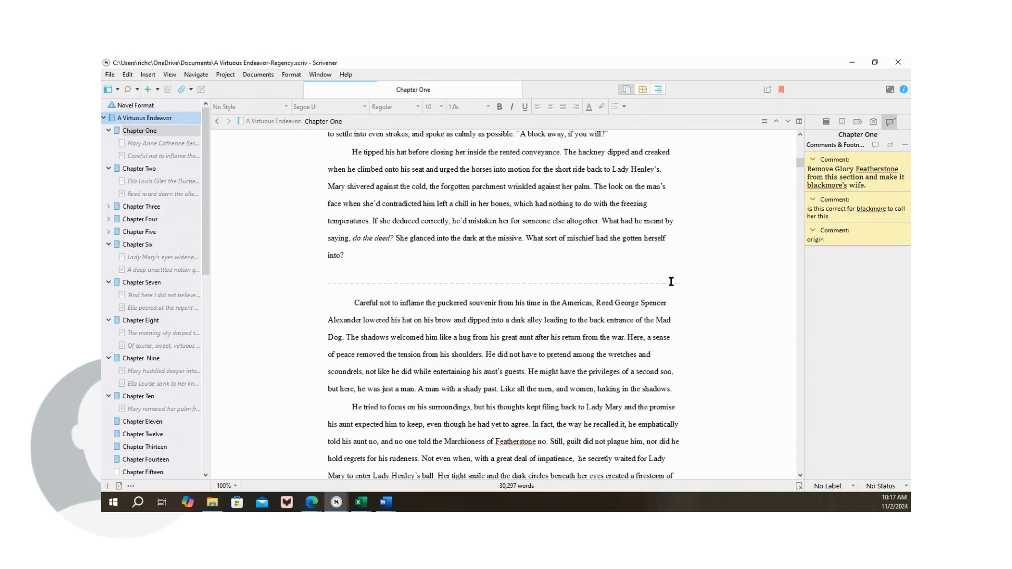
{"action": "scroll", "coordinate": [755, 241], "scroll_direction": "down", "scroll_amount": 10}
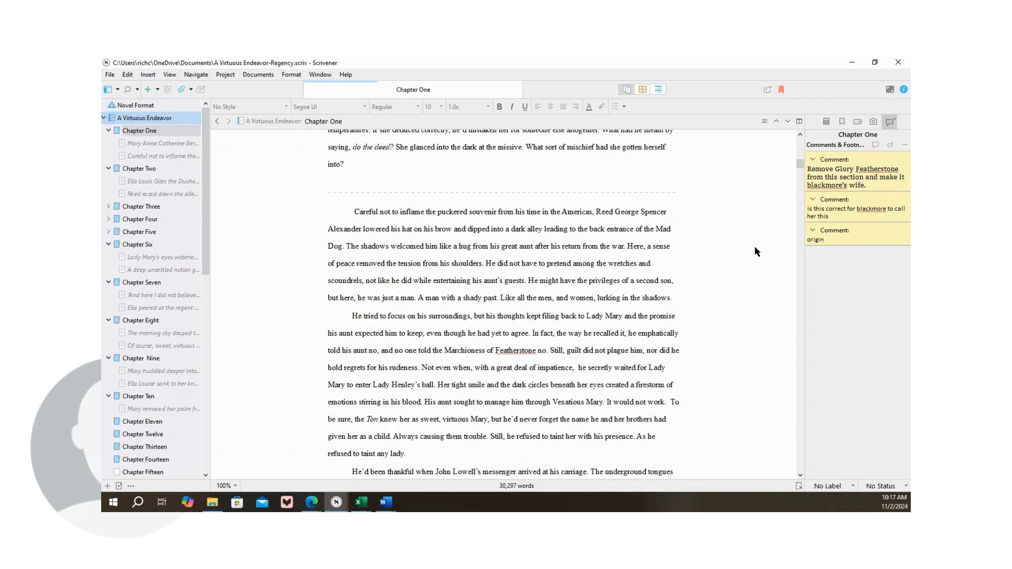
{"action": "scroll", "coordinate": [752, 272], "scroll_direction": "down", "scroll_amount": 10}
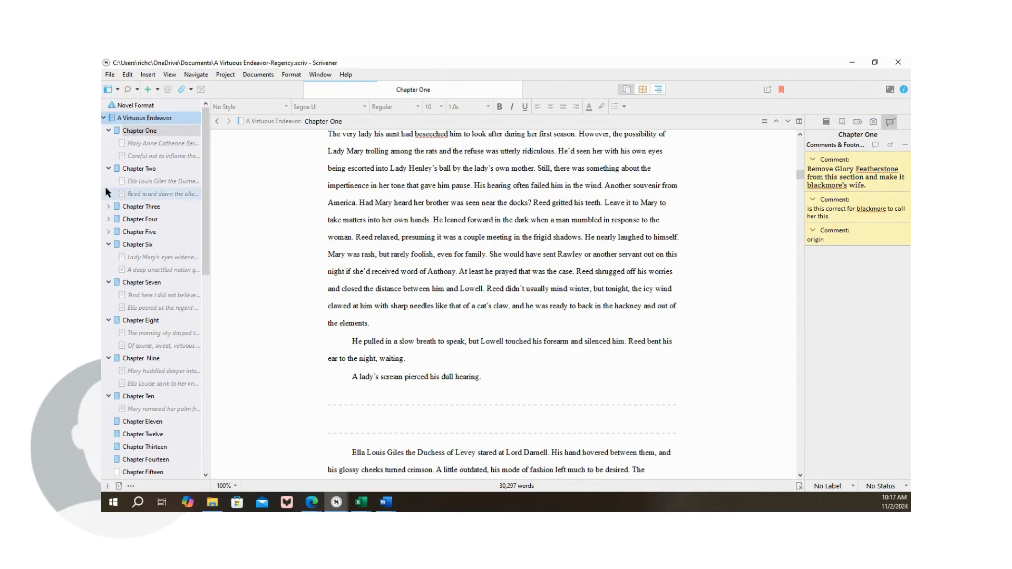
Start a new project from the Novel template in the Fiction category.
{"action": "left_click", "coordinate": [108, 76]}
{"action": "key", "text": "Escape"}
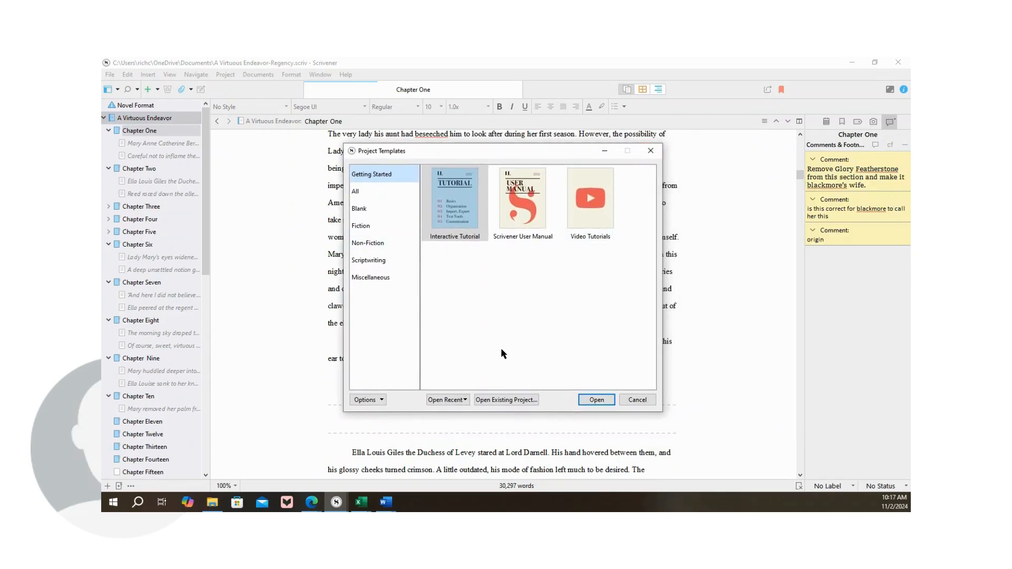
{"action": "left_click", "coordinate": [362, 226]}
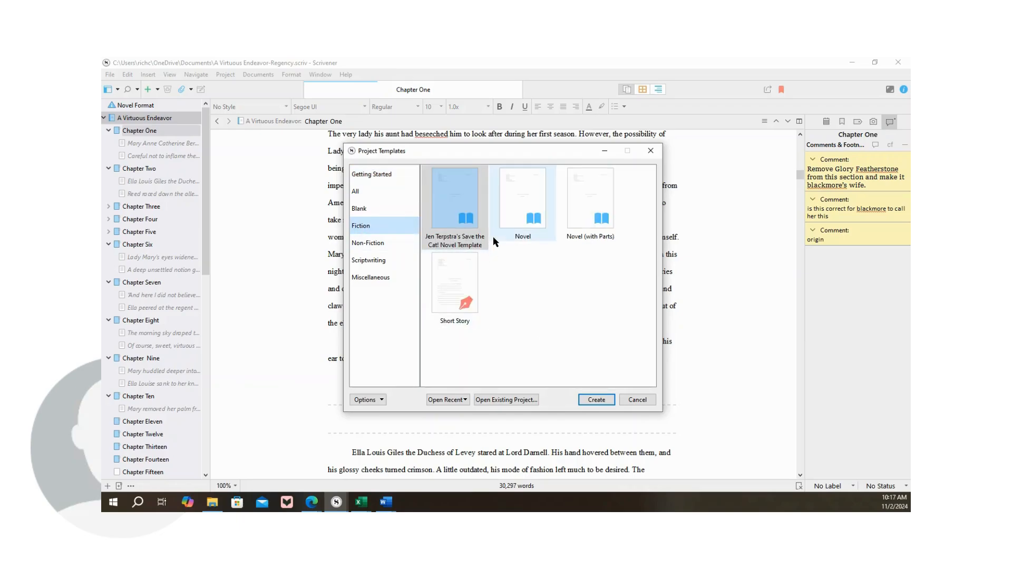
{"action": "left_click", "coordinate": [518, 219]}
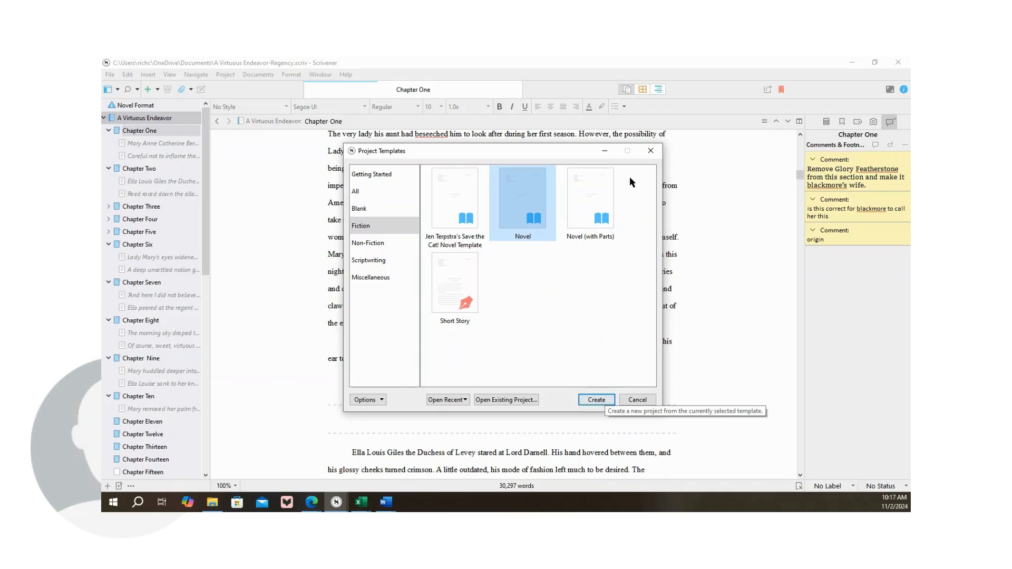
{"action": "left_click", "coordinate": [603, 404]}
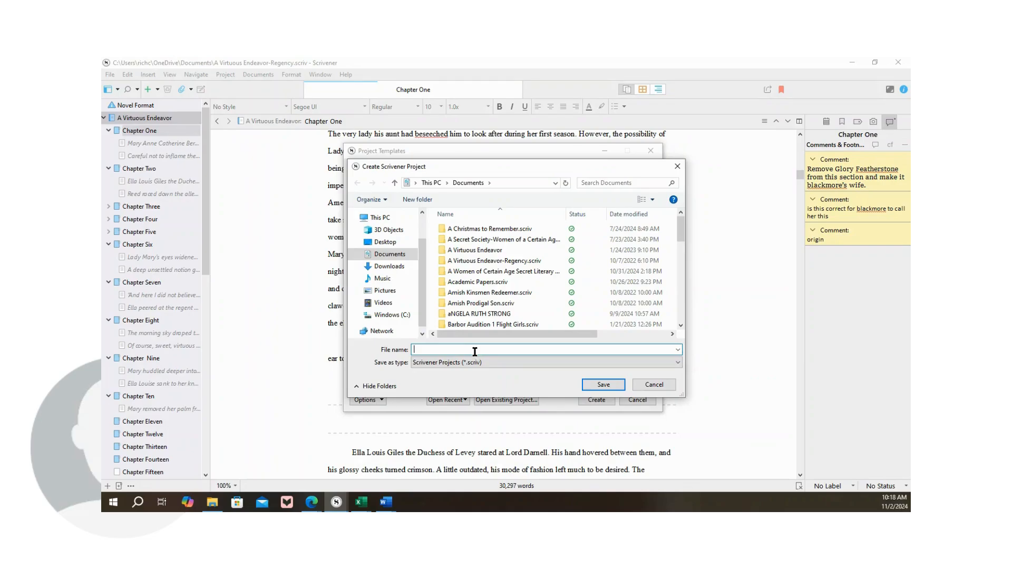
Save the new project in Documents as Scrivener Test 2 and maximize its project window.
{"action": "type", "text": "Scriv"}
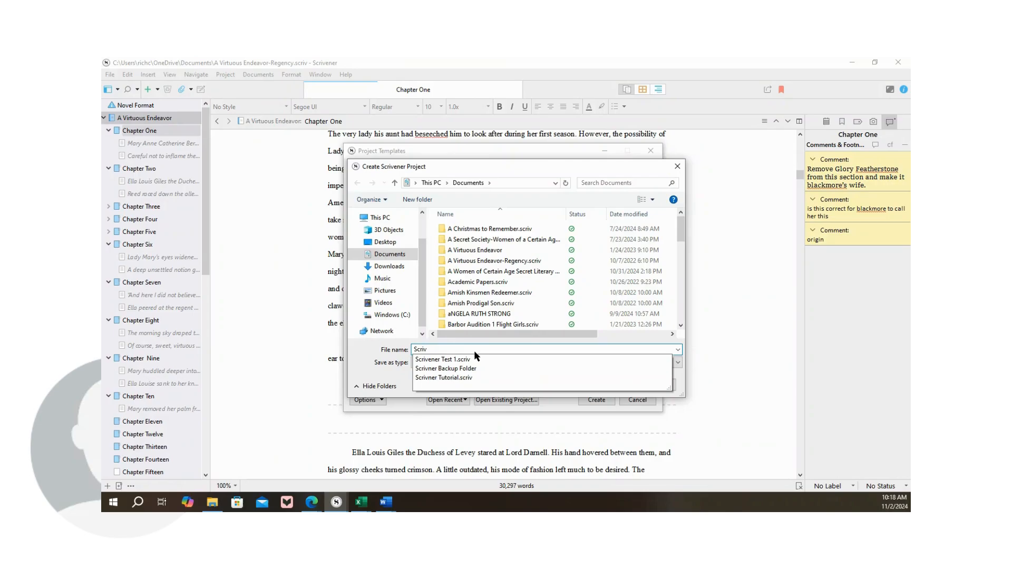
{"action": "type", "text": "ener Test"}
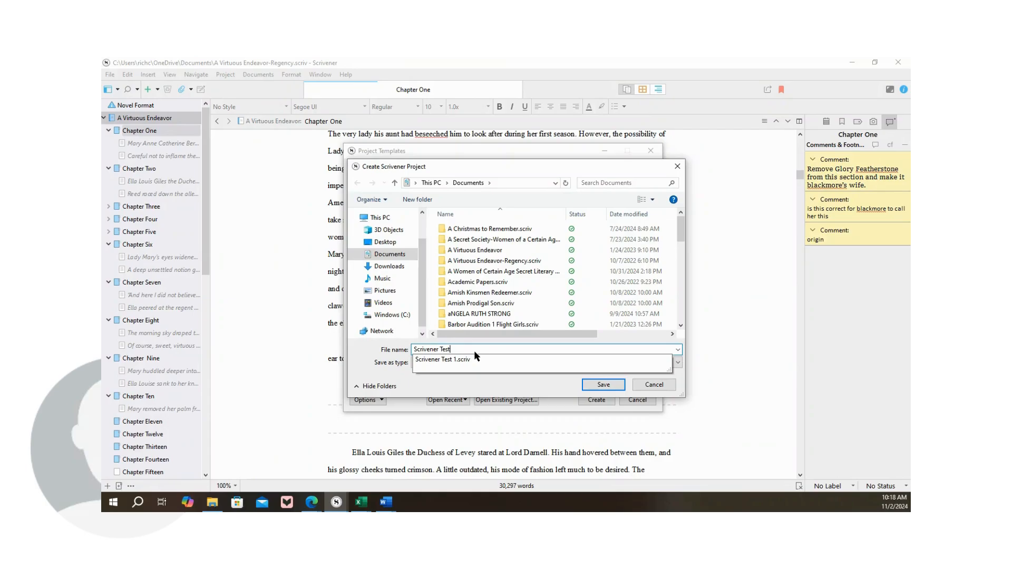
{"action": "type", "text": " 2"}
{"action": "left_click", "coordinate": [612, 385]}
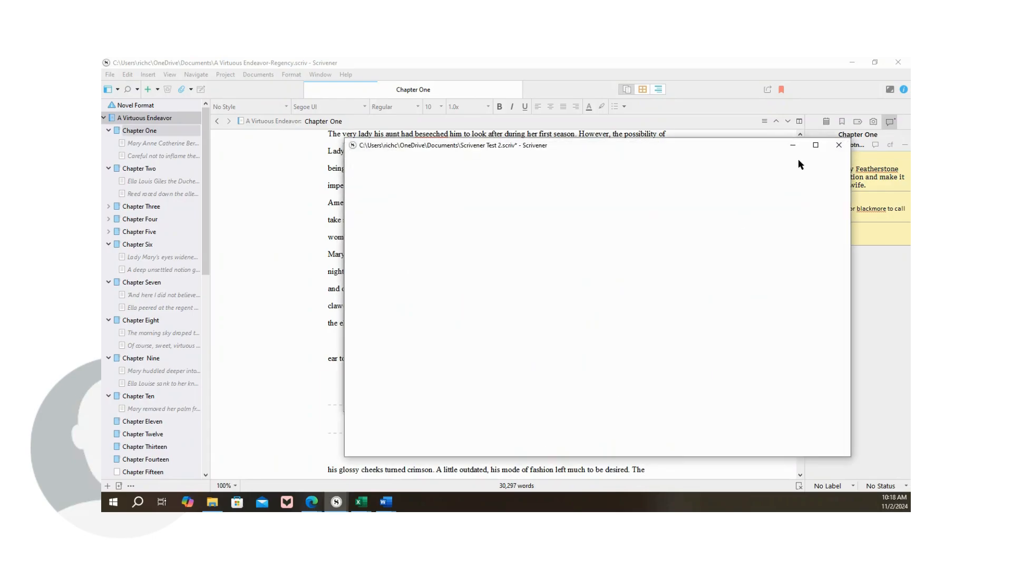
{"action": "left_click", "coordinate": [816, 145]}
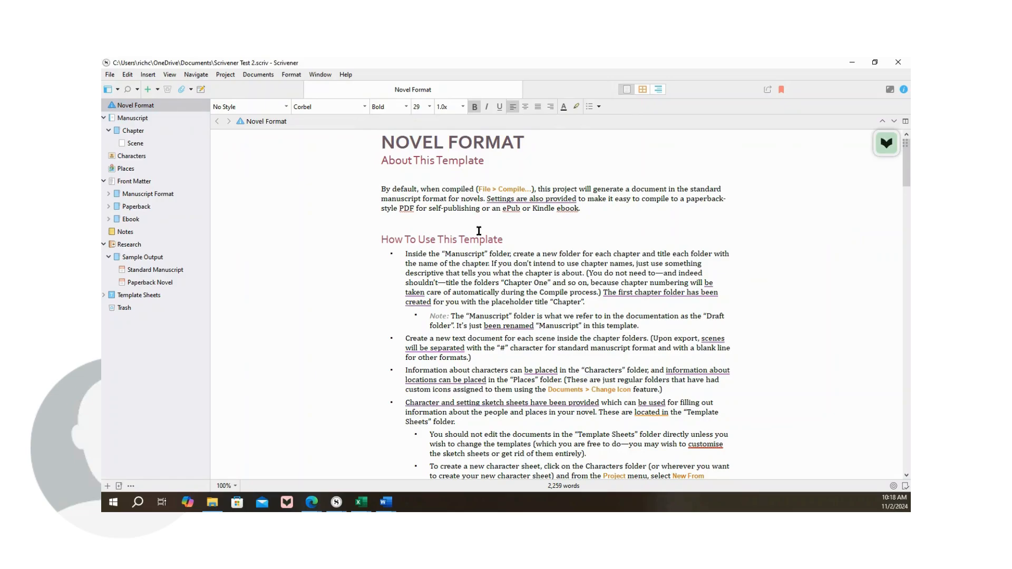
Read through the Novel Format guide, covering how to use the template and how to compile, and return to its beginning.
{"action": "scroll", "coordinate": [516, 266], "scroll_direction": "down", "scroll_amount": 3}
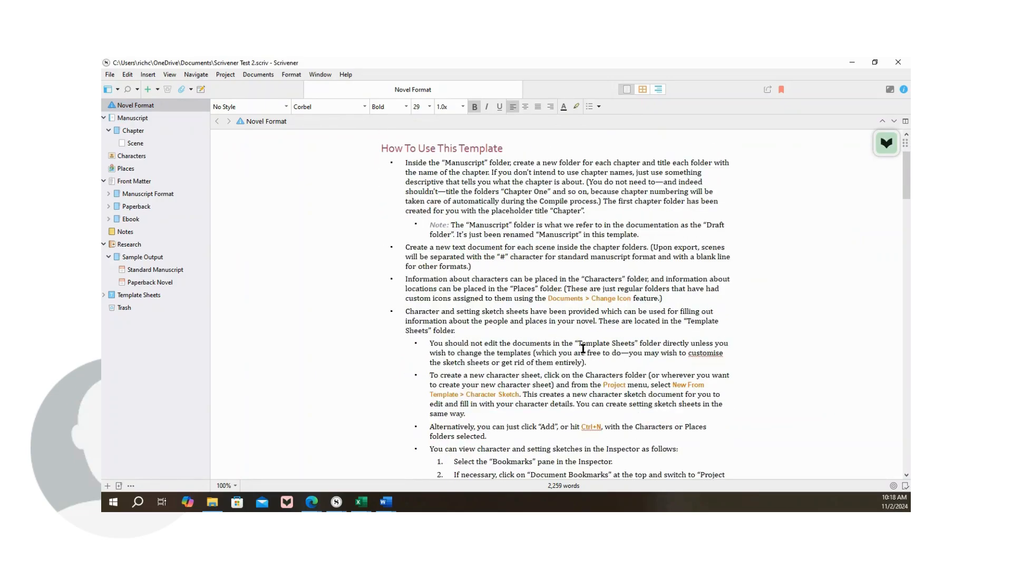
{"action": "scroll", "coordinate": [696, 321], "scroll_direction": "down", "scroll_amount": 4}
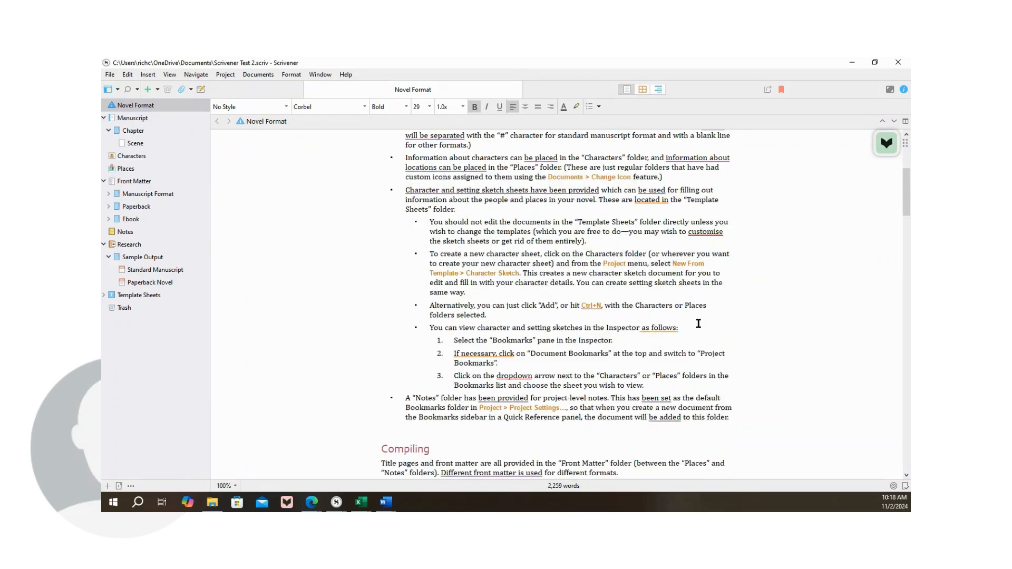
{"action": "scroll", "coordinate": [699, 324], "scroll_direction": "down", "scroll_amount": 5}
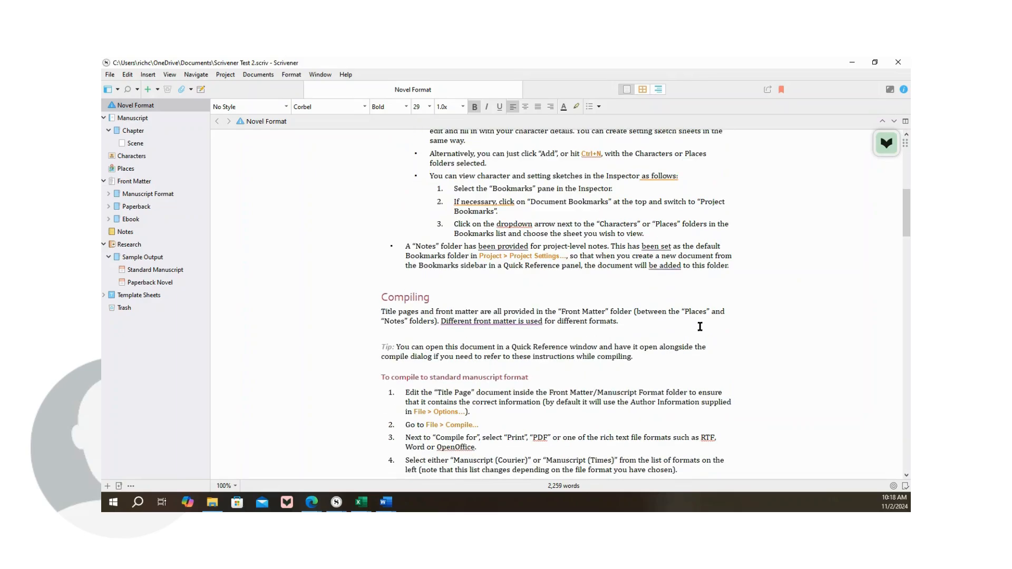
{"action": "scroll", "coordinate": [602, 324], "scroll_direction": "up", "scroll_amount": 12}
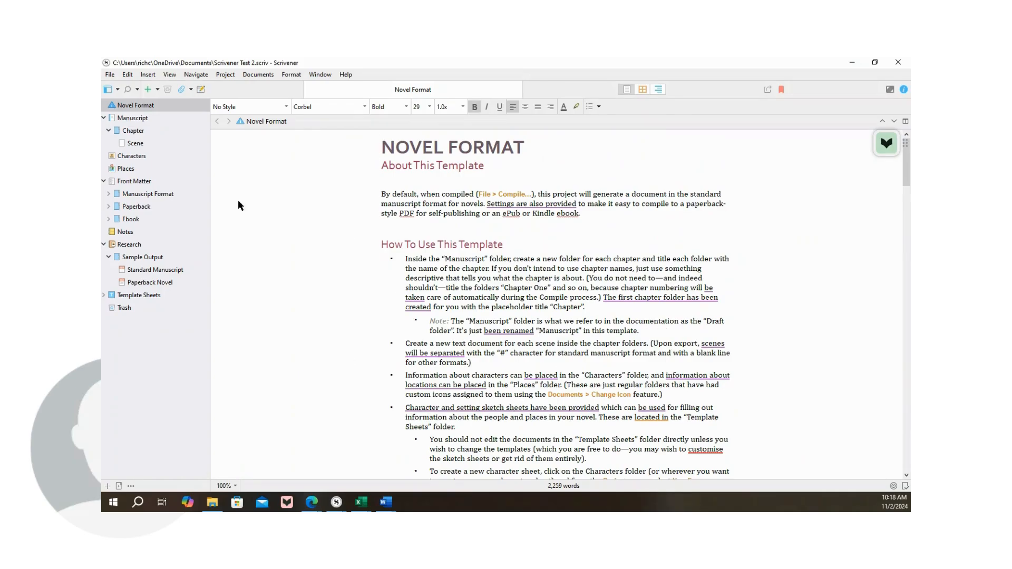
Move the template's placeholder Chapter folder, including its Scene document, to the Trash.
{"action": "left_click", "coordinate": [133, 131]}
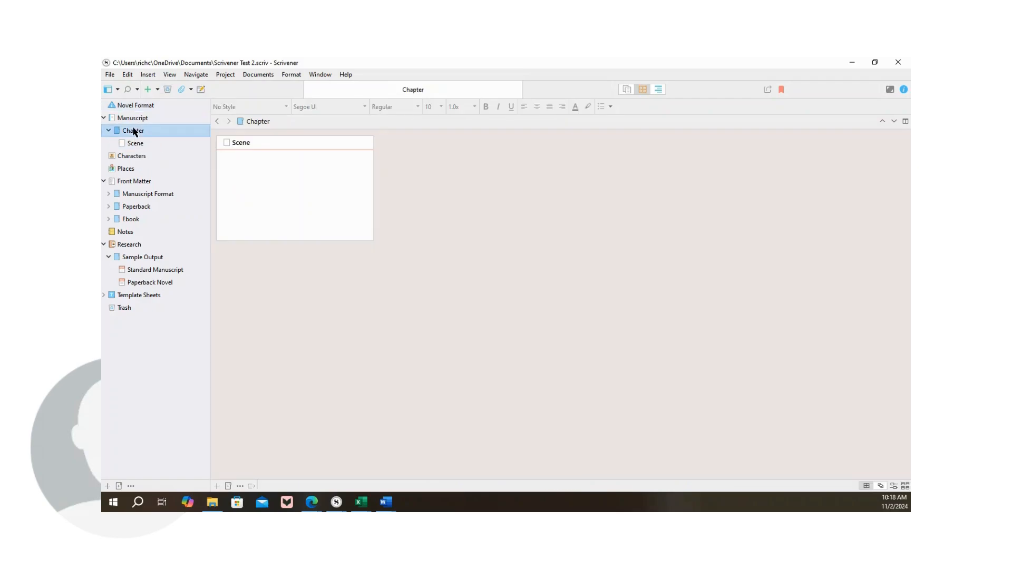
{"action": "right_click", "coordinate": [134, 132]}
{"action": "left_click", "coordinate": [166, 155]}
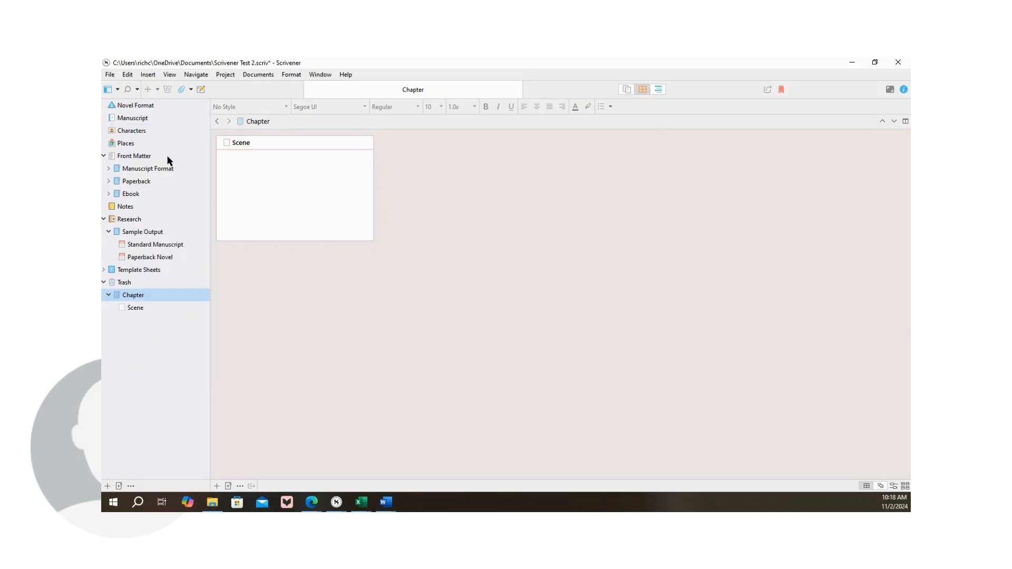
Rename the Manuscript folder as Test 2.
{"action": "left_click", "coordinate": [136, 121]}
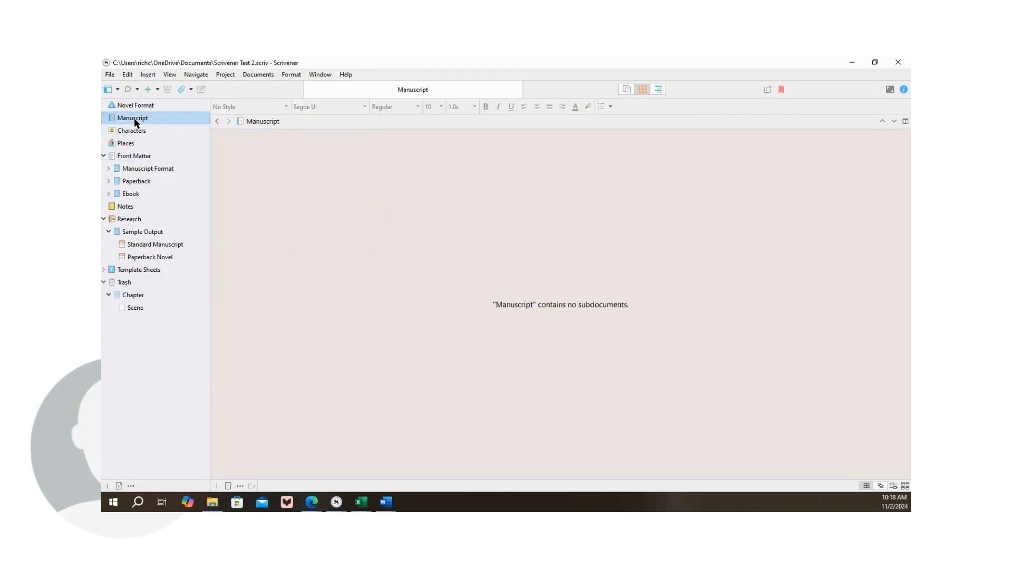
{"action": "left_click", "coordinate": [288, 123]}
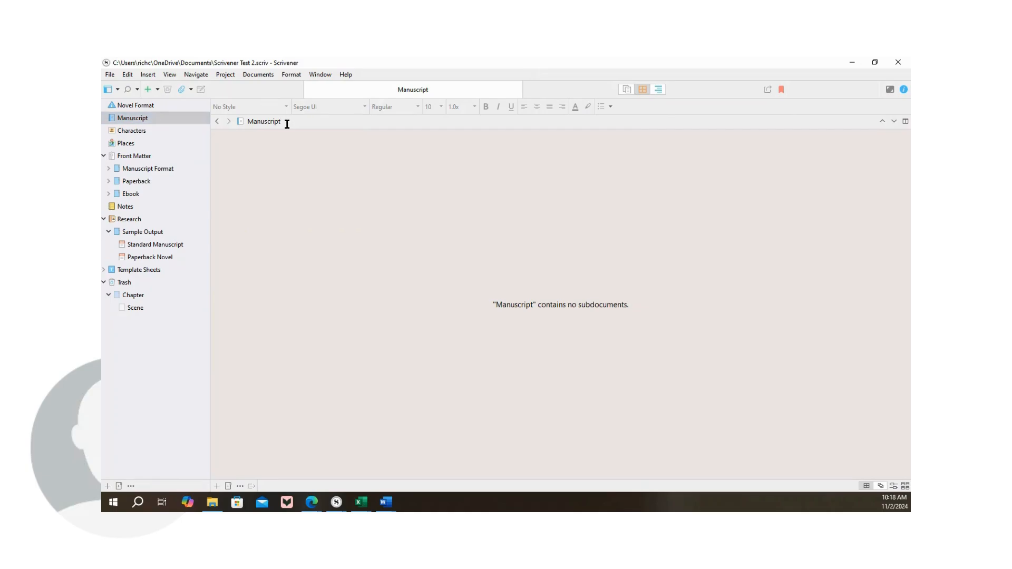
{"action": "key", "text": "BackSpace"}
{"action": "key", "text": "BackSpace"}
{"action": "key", "text": "BackSpace"}
{"action": "key", "text": "BackSpace"}
{"action": "key", "text": "BackSpace"}
{"action": "key", "text": "BackSpace"}
{"action": "key", "text": "BackSpace"}
{"action": "key", "text": "BackSpace"}
{"action": "key", "text": "BackSpace"}
{"action": "key", "text": "BackSpace"}
{"action": "type", "text": "Test 2"}
{"action": "key", "text": "Return"}
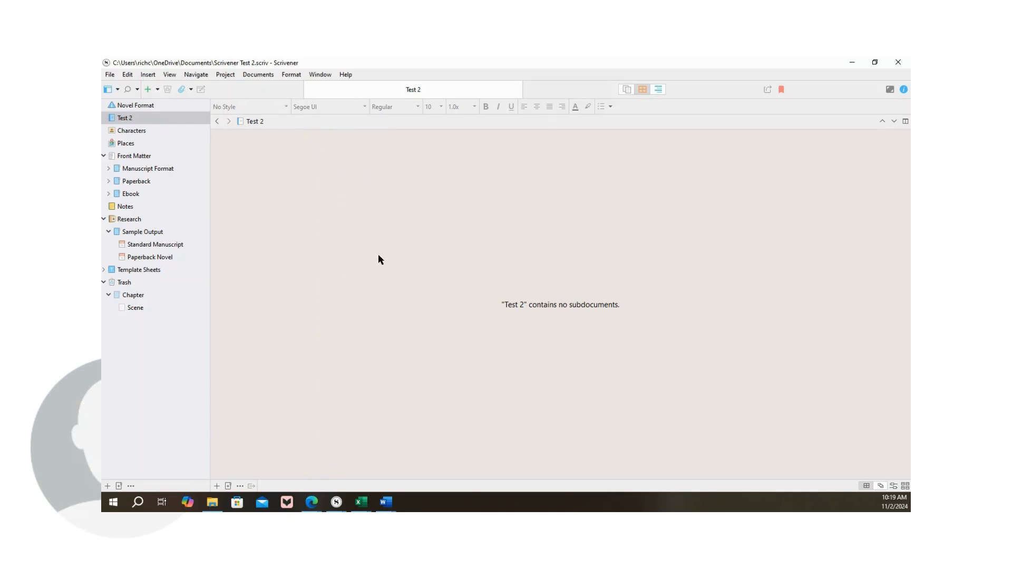
Add six new untitled folders inside the Test 2 manuscript folder to serve as chapters.
{"action": "left_click", "coordinate": [134, 123]}
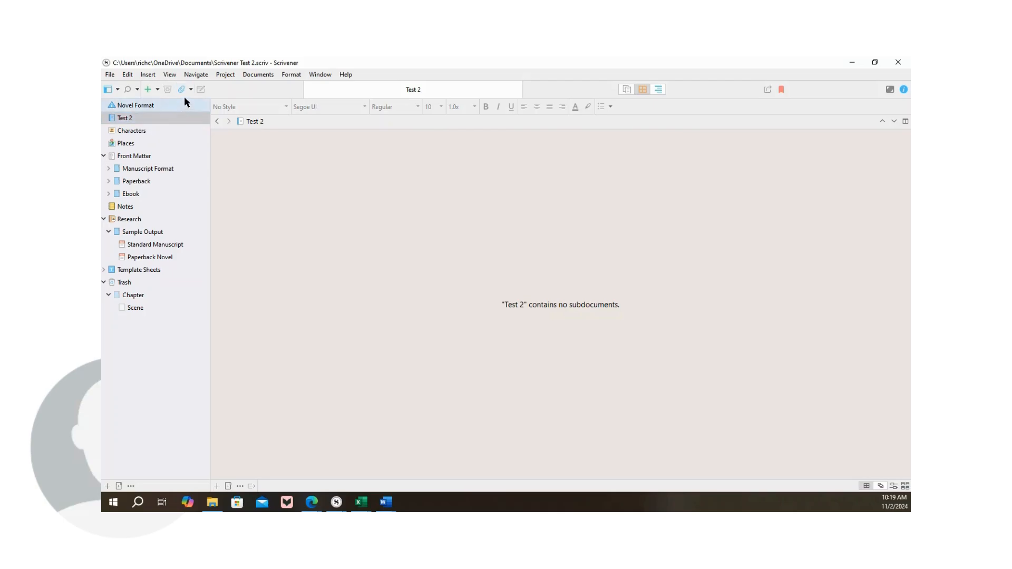
{"action": "left_click", "coordinate": [157, 89]}
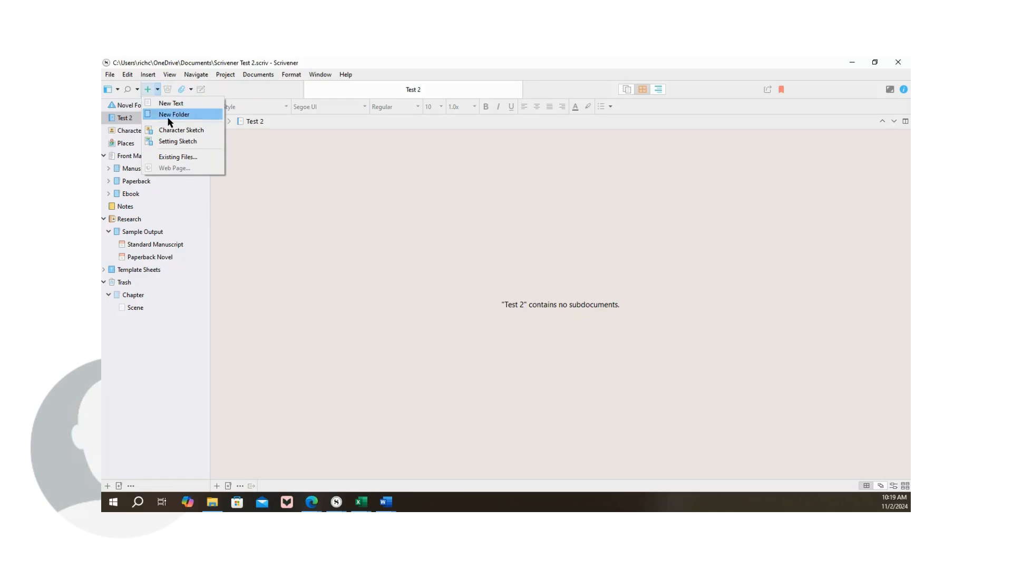
{"action": "left_click", "coordinate": [167, 115]}
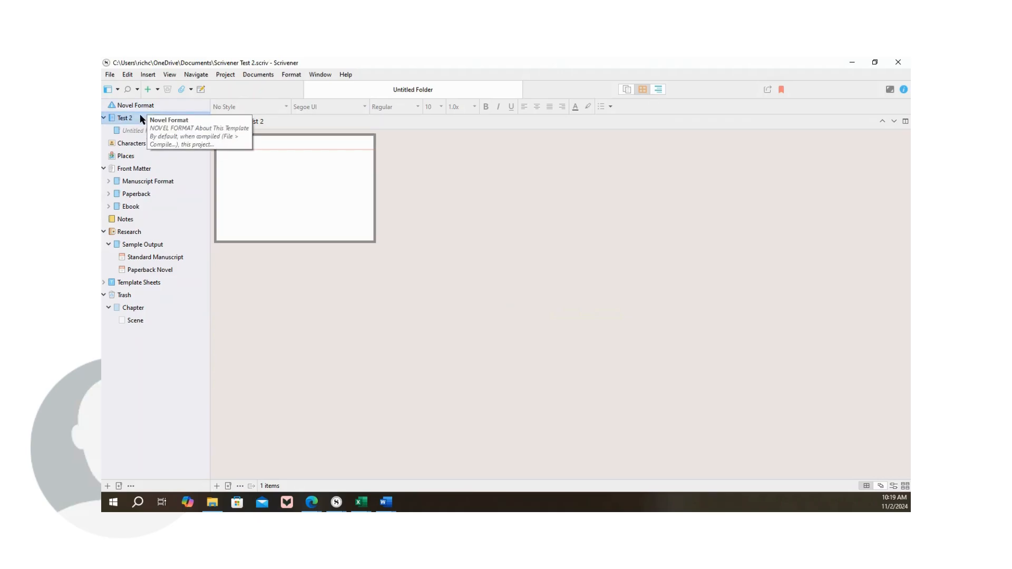
{"action": "left_click", "coordinate": [124, 118]}
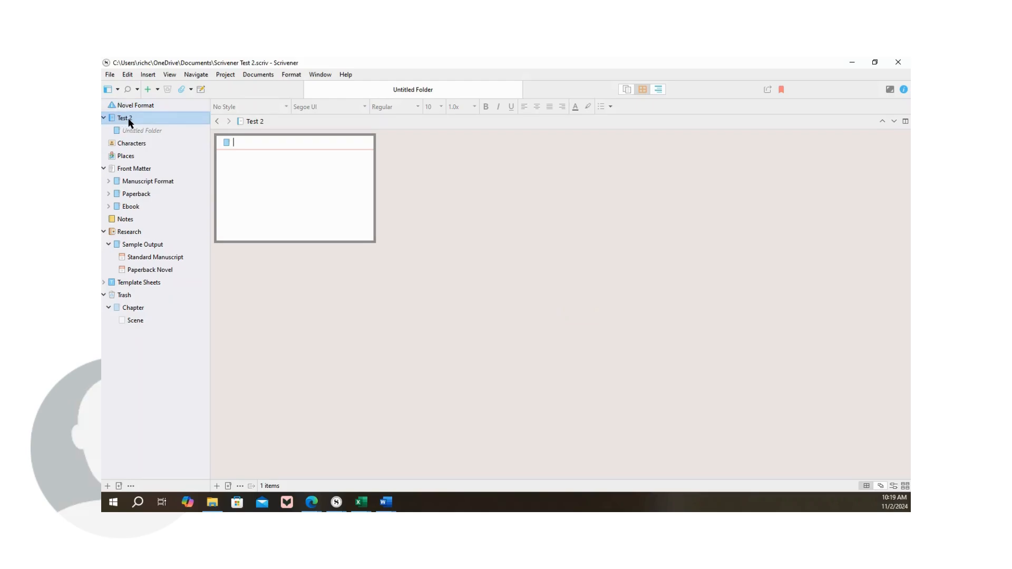
{"action": "left_click", "coordinate": [157, 88]}
{"action": "left_click", "coordinate": [160, 115]}
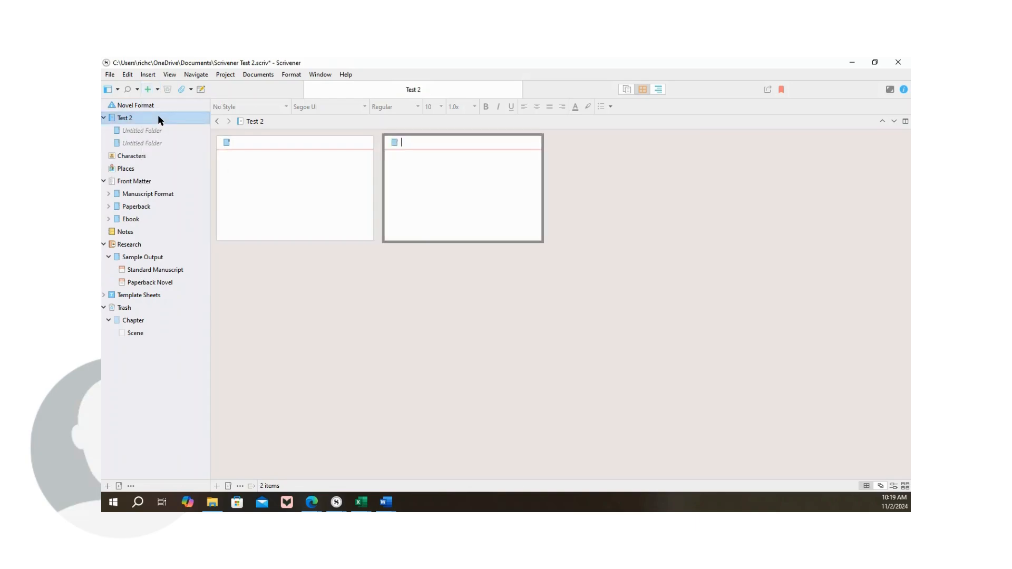
{"action": "left_click", "coordinate": [157, 89]}
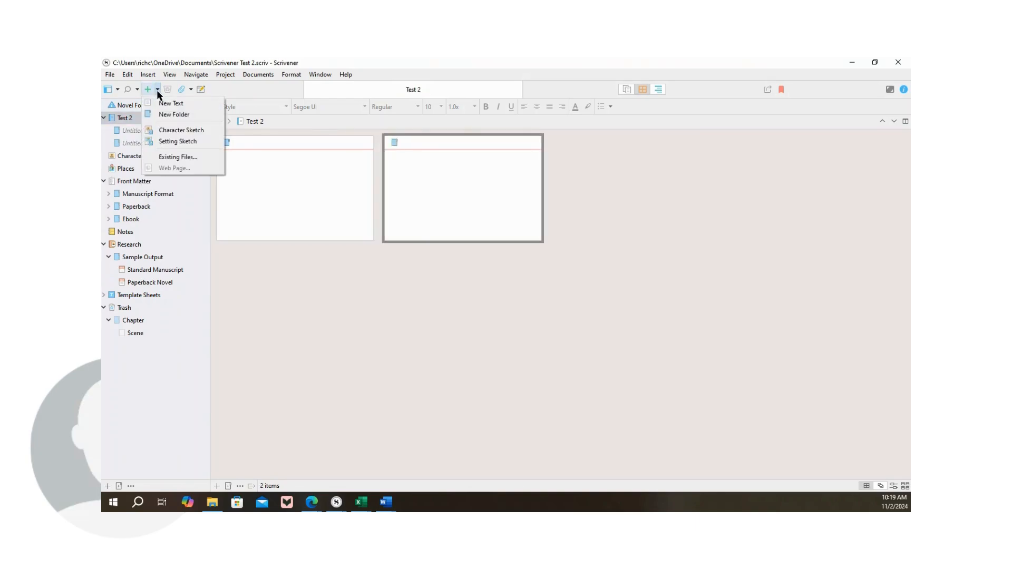
{"action": "left_click", "coordinate": [160, 115]}
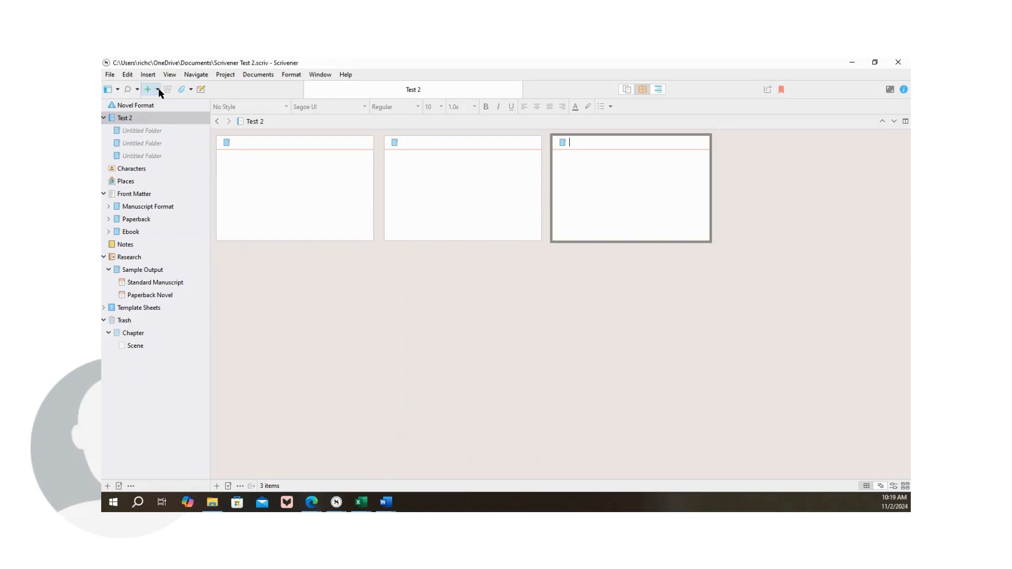
{"action": "left_click", "coordinate": [158, 89]}
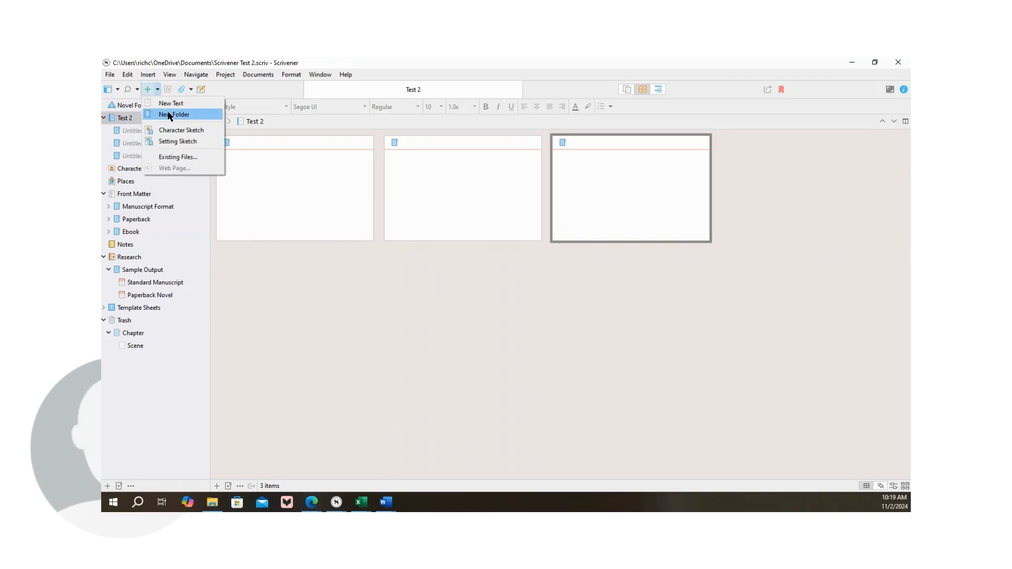
{"action": "left_click", "coordinate": [167, 115]}
{"action": "left_click", "coordinate": [158, 89]}
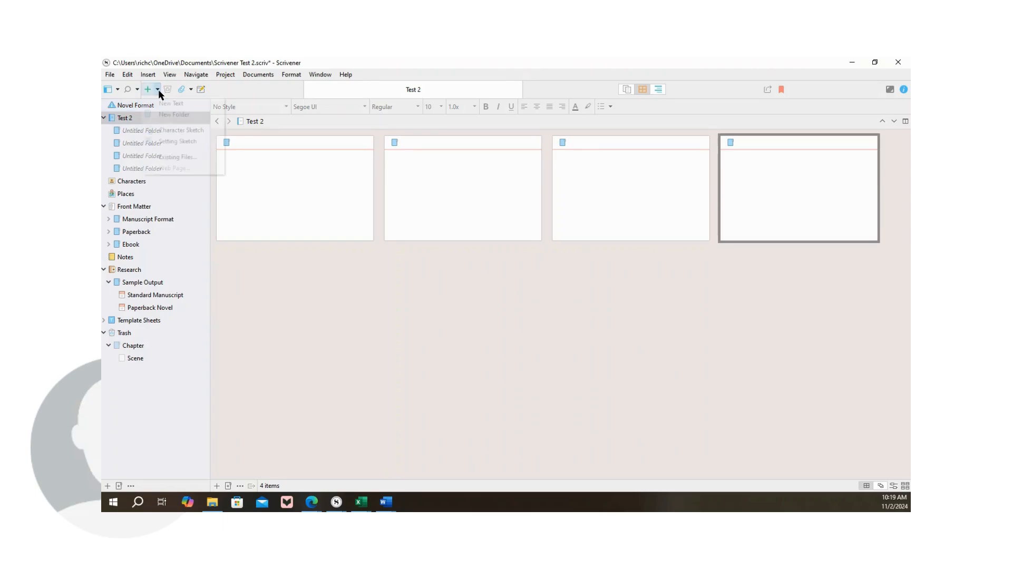
{"action": "left_click", "coordinate": [164, 114]}
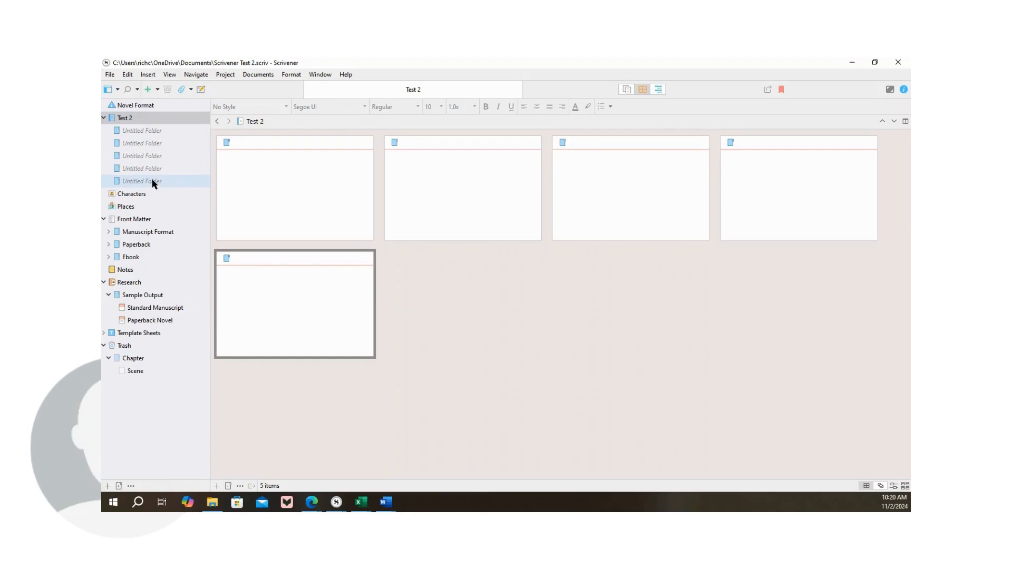
{"action": "left_click", "coordinate": [157, 90]}
{"action": "left_click", "coordinate": [157, 114]}
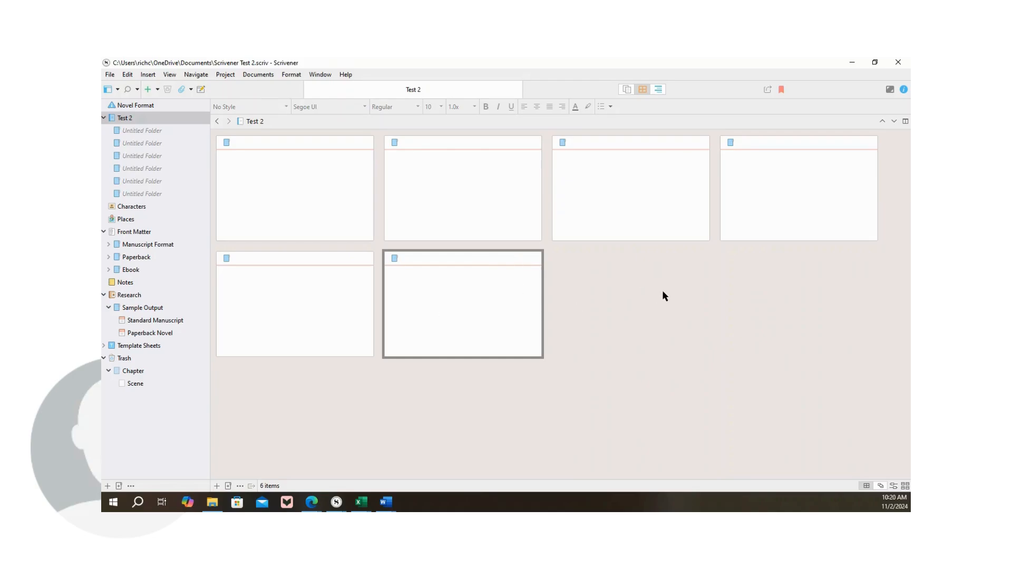
Add two new text documents inside the first untitled folder, leave them untitled, and select the second folder.
{"action": "left_click", "coordinate": [140, 130]}
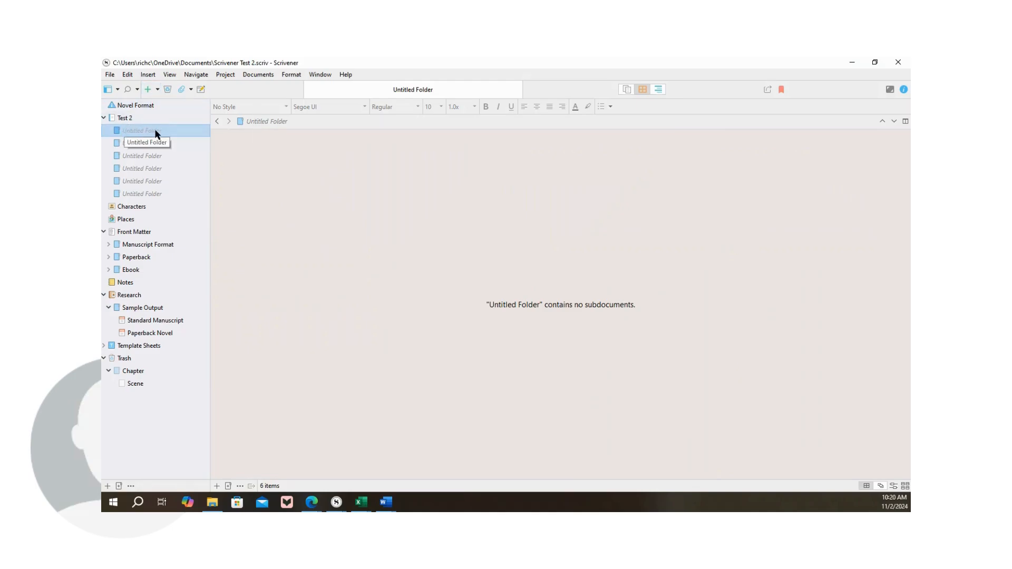
{"action": "left_click", "coordinate": [157, 89]}
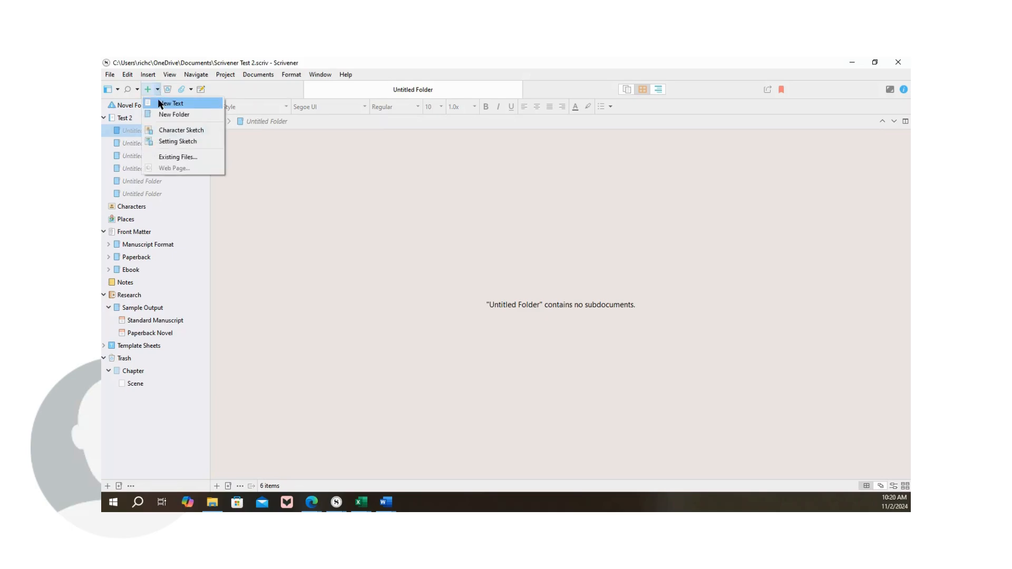
{"action": "left_click", "coordinate": [160, 103]}
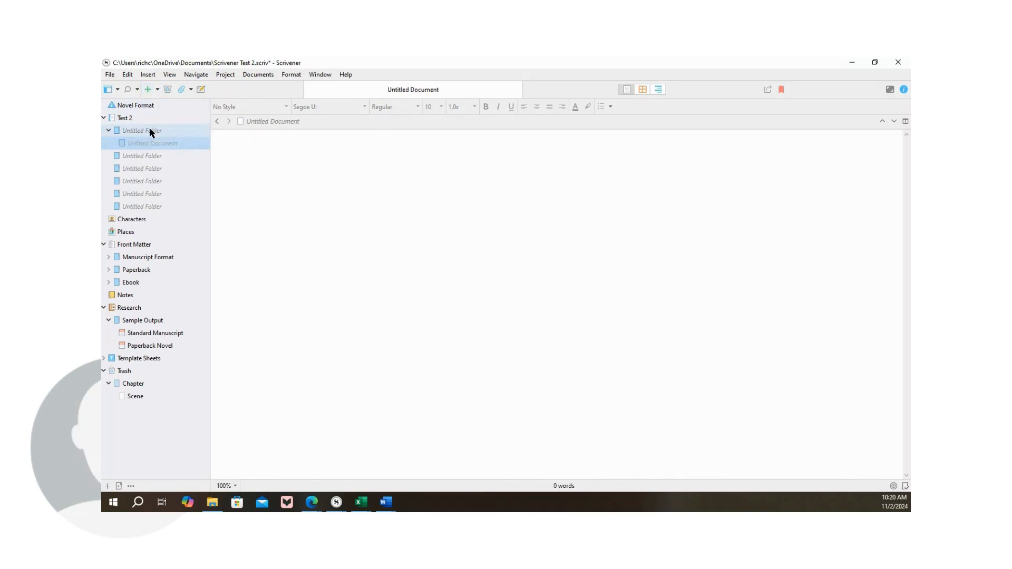
{"action": "left_click", "coordinate": [151, 132]}
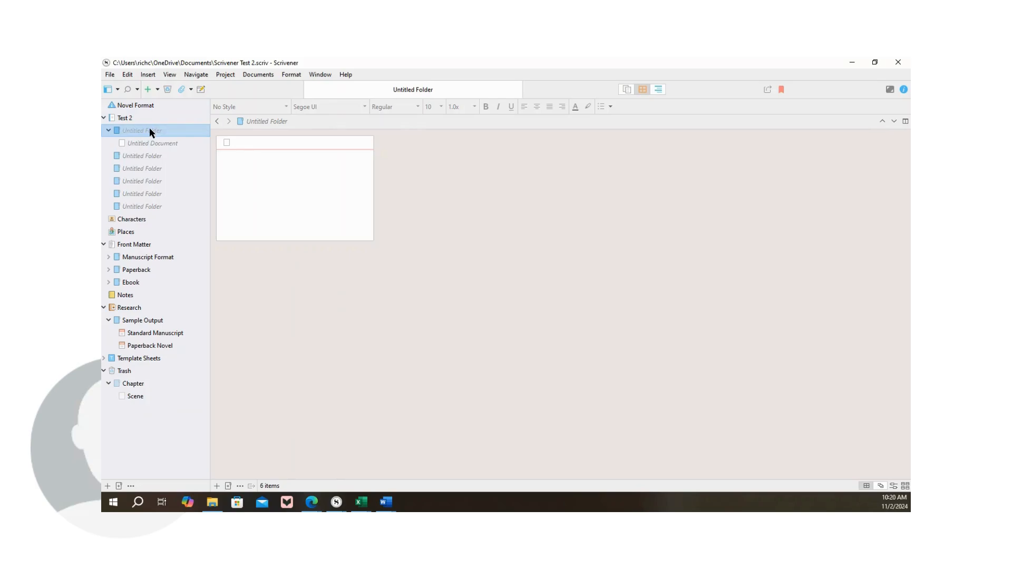
{"action": "left_click", "coordinate": [157, 89]}
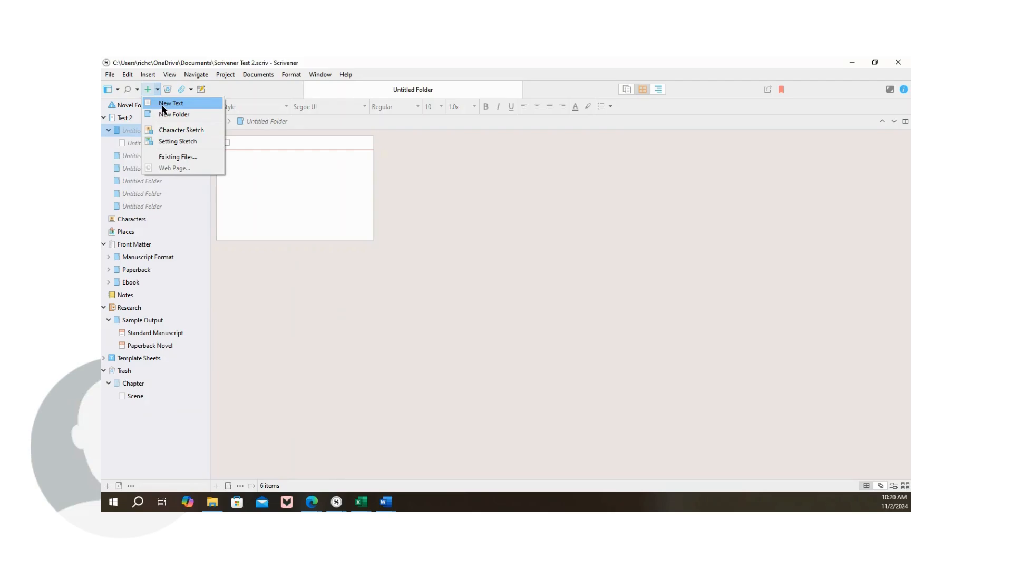
{"action": "left_click", "coordinate": [163, 105]}
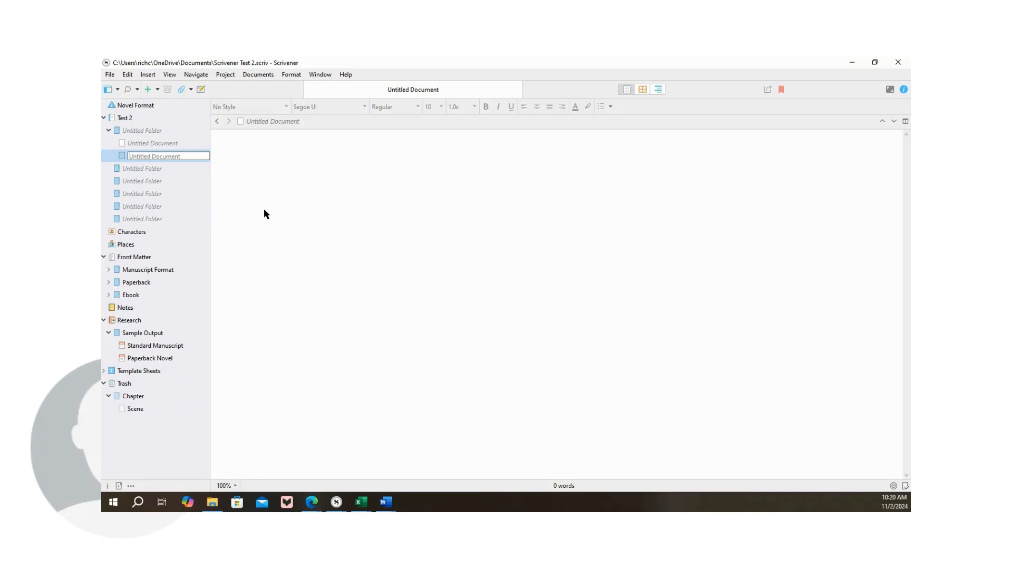
{"action": "left_click", "coordinate": [144, 170]}
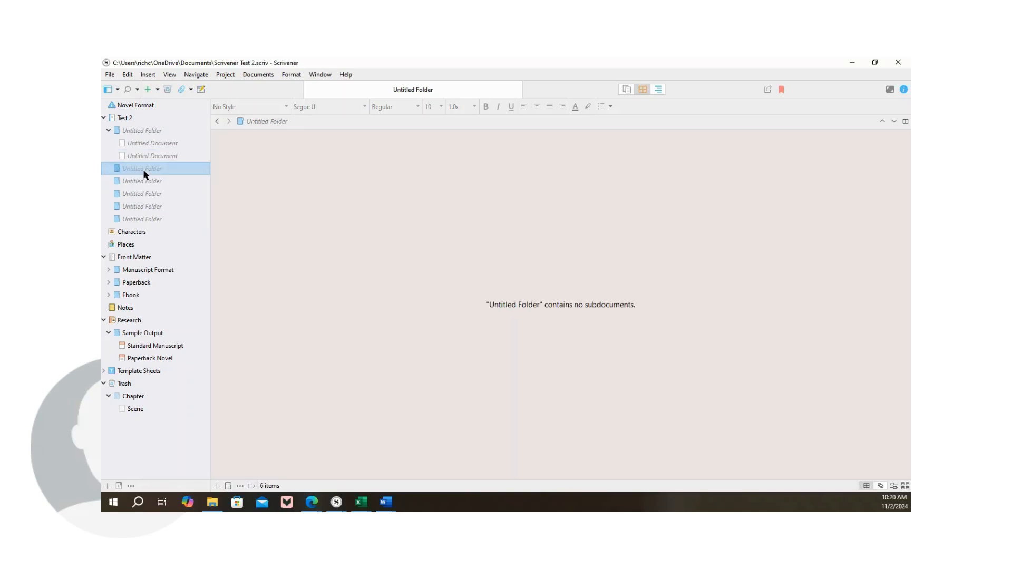
Add two new untitled text documents inside the second untitled folder of Test 2.
{"action": "left_click", "coordinate": [157, 88]}
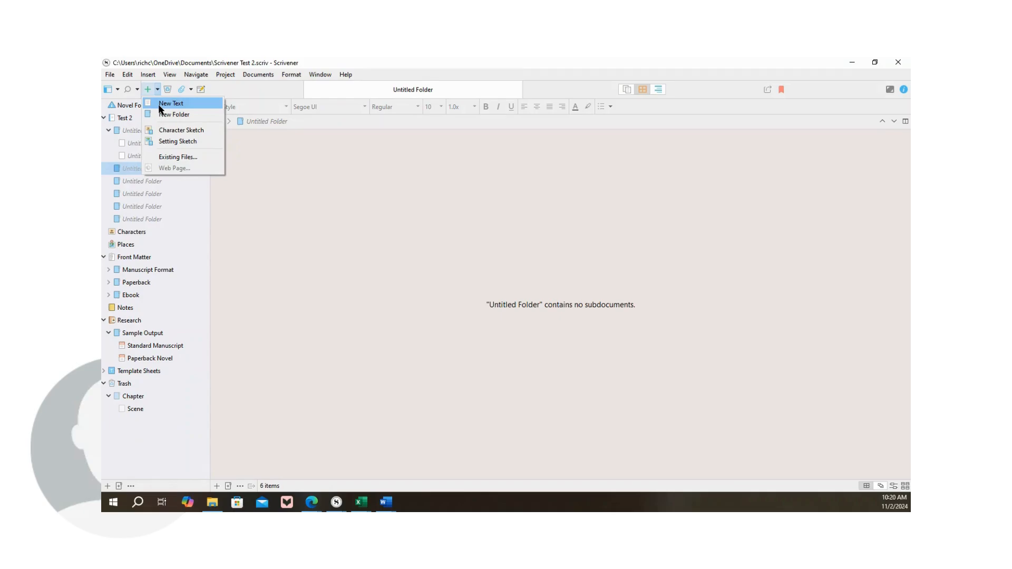
{"action": "left_click", "coordinate": [160, 105]}
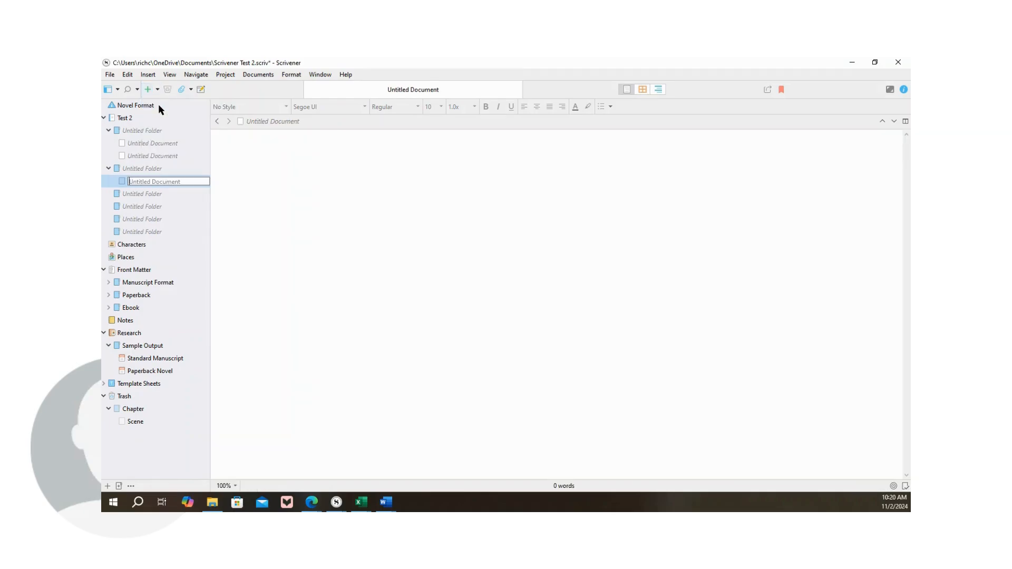
{"action": "left_click", "coordinate": [150, 169]}
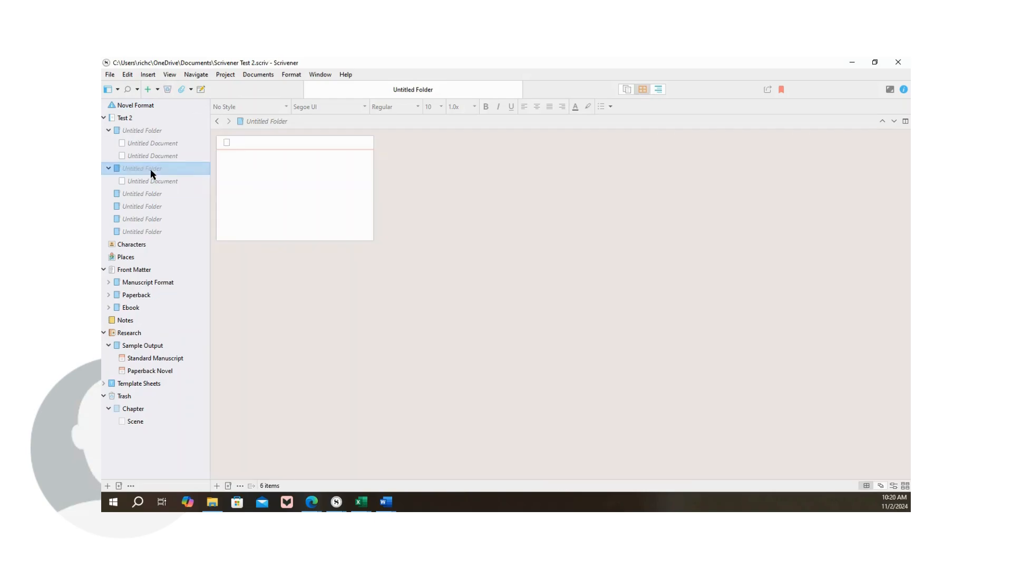
{"action": "left_click", "coordinate": [157, 89]}
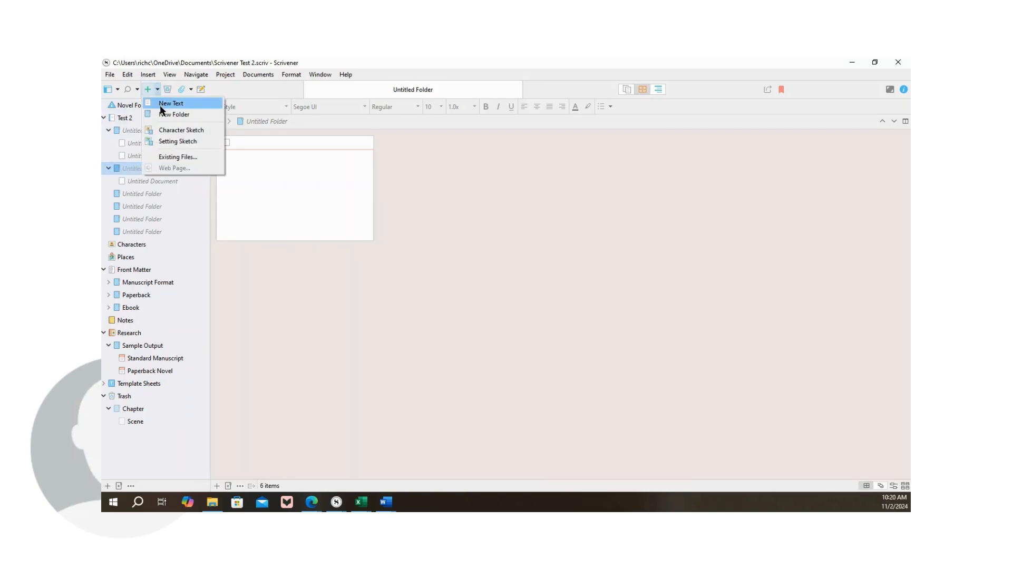
{"action": "left_click", "coordinate": [159, 105]}
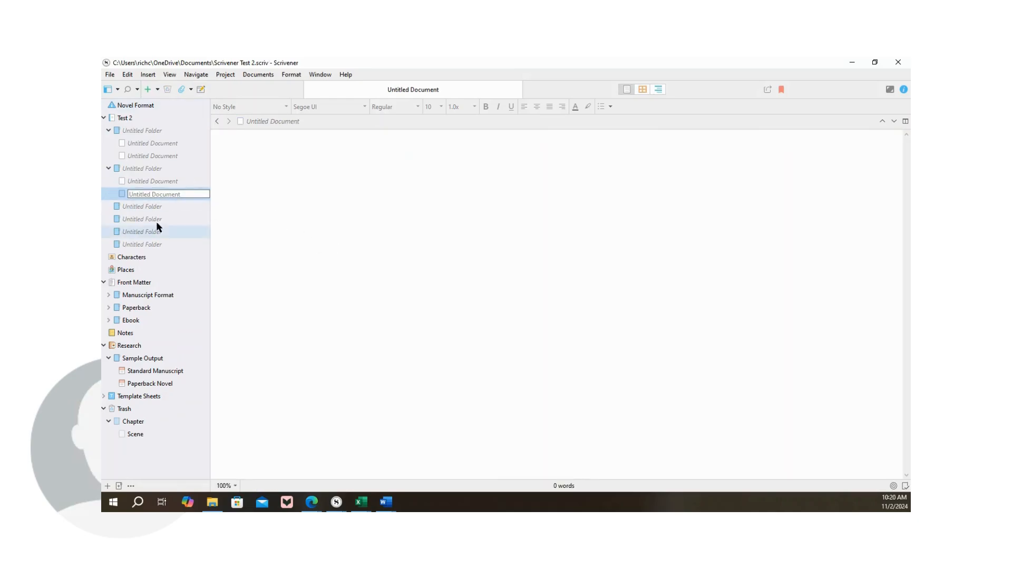
Add two new untitled text documents inside the third untitled folder of Test 2.
{"action": "left_click", "coordinate": [135, 206]}
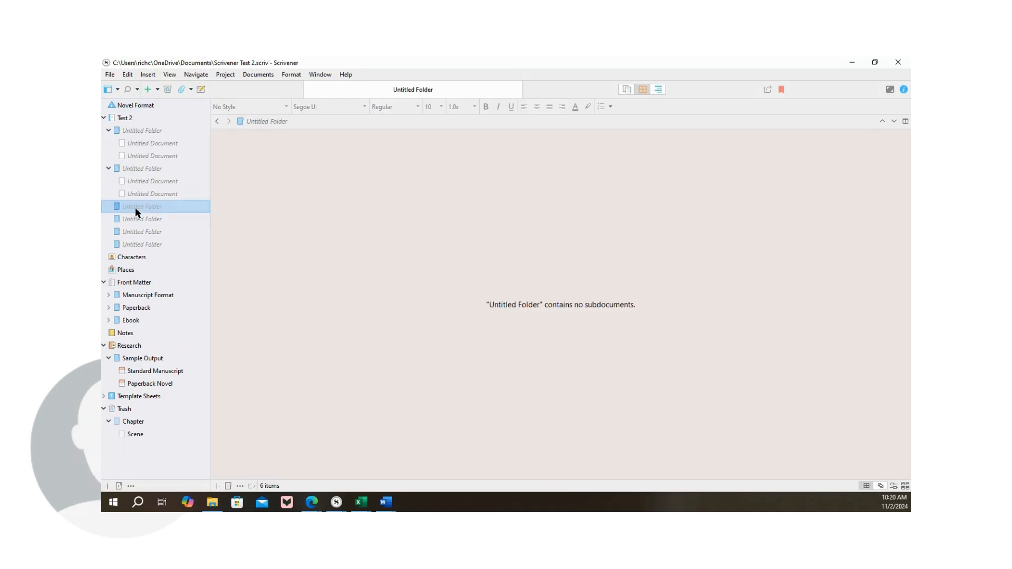
{"action": "left_click", "coordinate": [159, 90]}
{"action": "left_click", "coordinate": [161, 104]}
{"action": "left_click", "coordinate": [157, 207]}
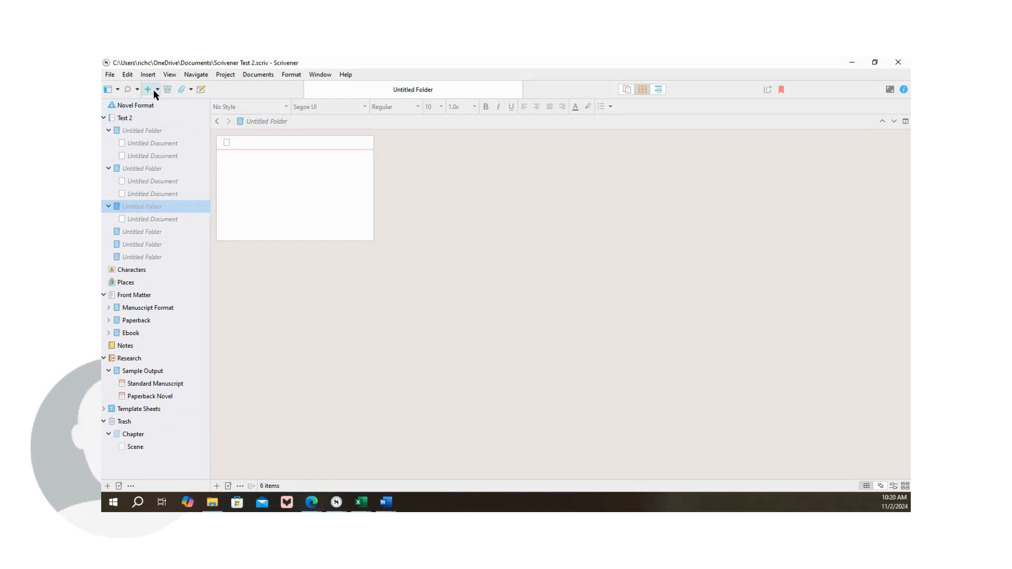
{"action": "left_click", "coordinate": [157, 89]}
{"action": "left_click", "coordinate": [161, 103]}
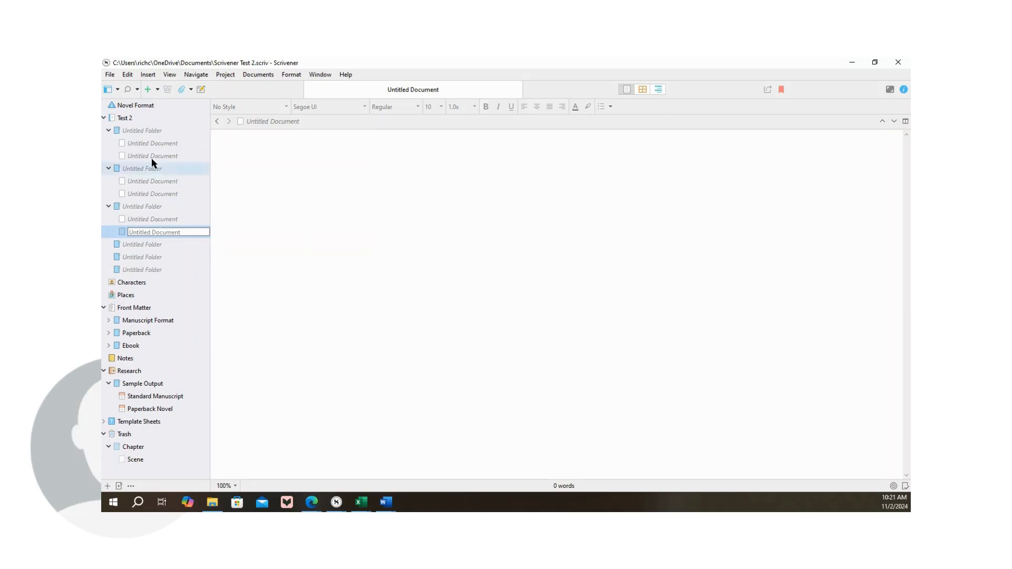
Review the index cards of Test 2 and its first folder, and write "On a dark and stormy morning." in that folder's first document.
{"action": "left_click", "coordinate": [127, 118]}
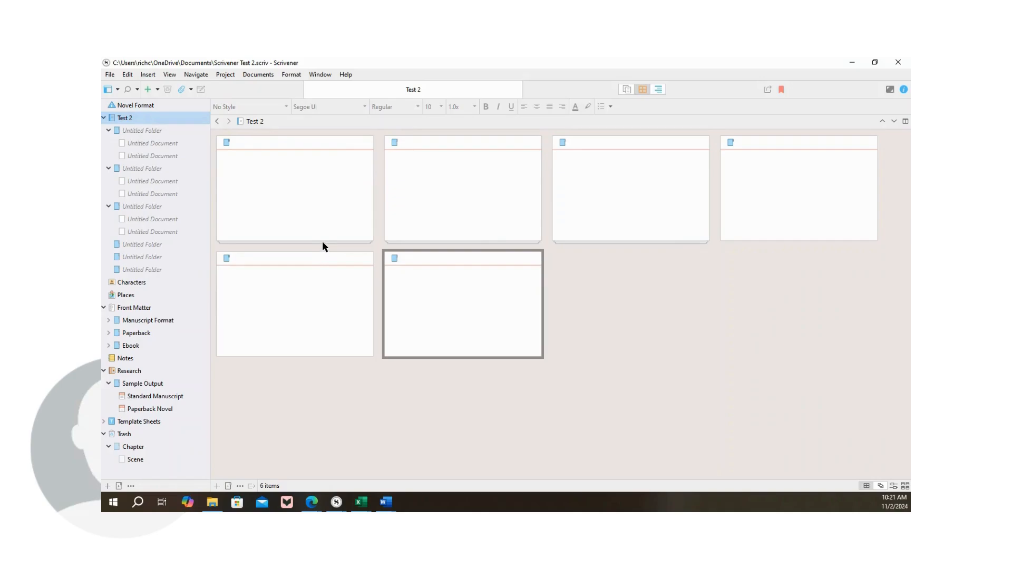
{"action": "left_click", "coordinate": [274, 146]}
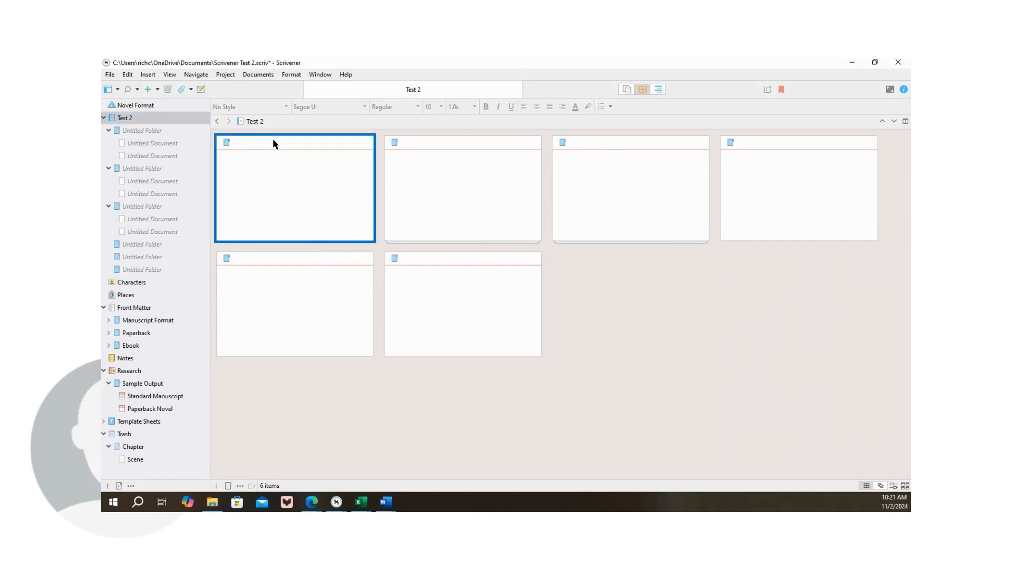
{"action": "left_click", "coordinate": [150, 131]}
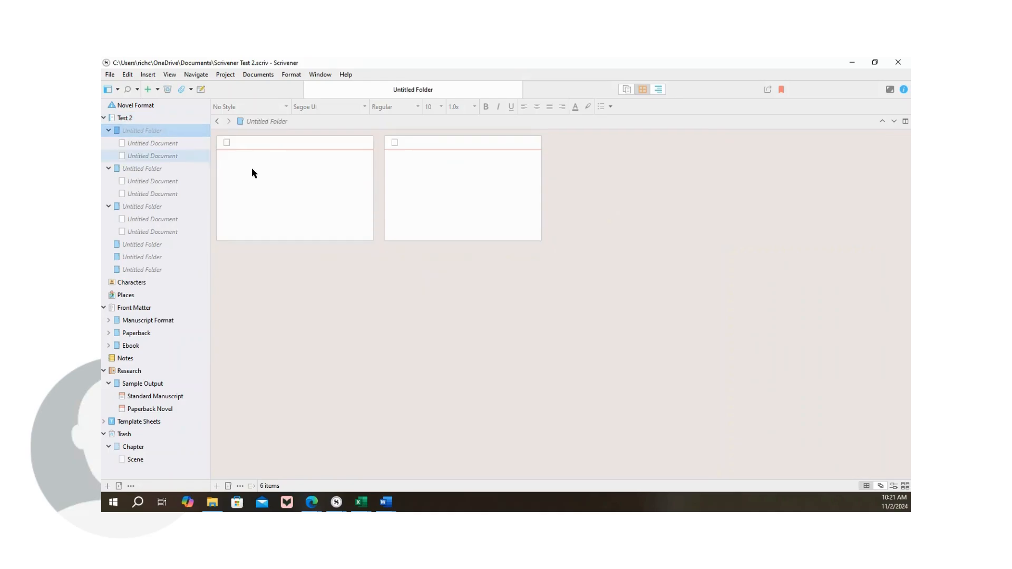
{"action": "left_click", "coordinate": [170, 143]}
{"action": "left_click", "coordinate": [438, 203]}
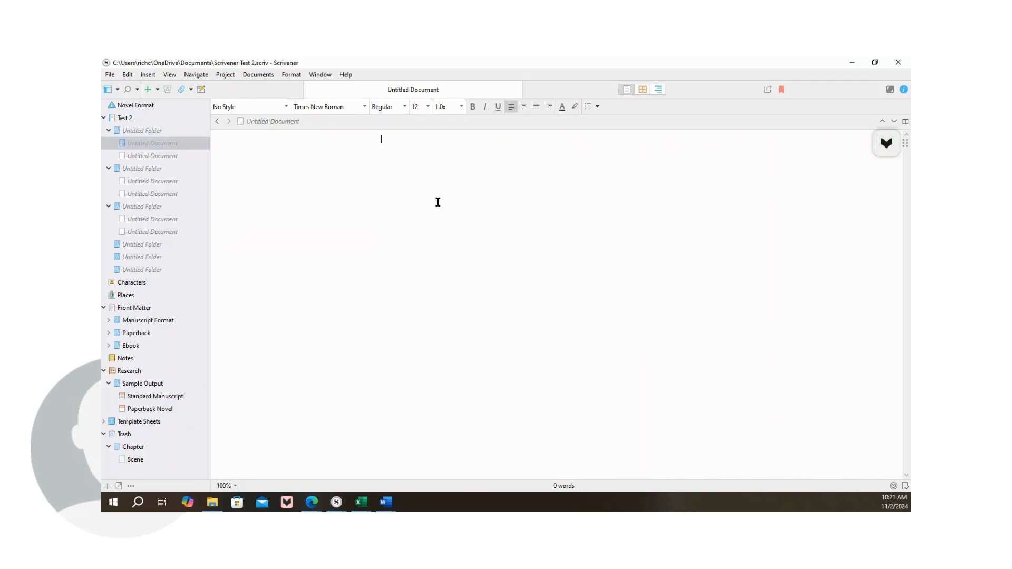
{"action": "type", "text": "On a"}
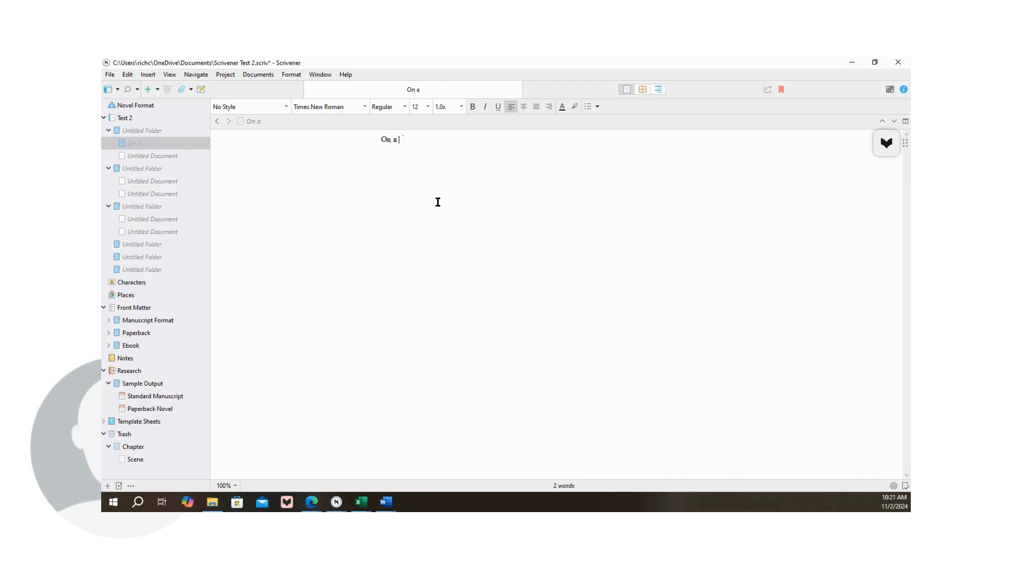
{"action": "type", "text": " dark and stormy mo"}
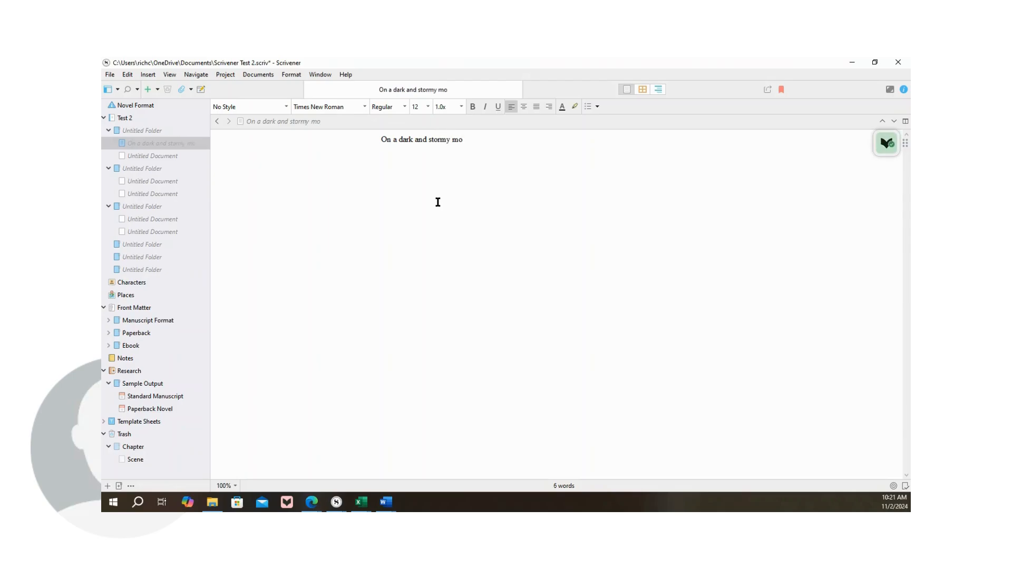
{"action": "type", "text": "rning."}
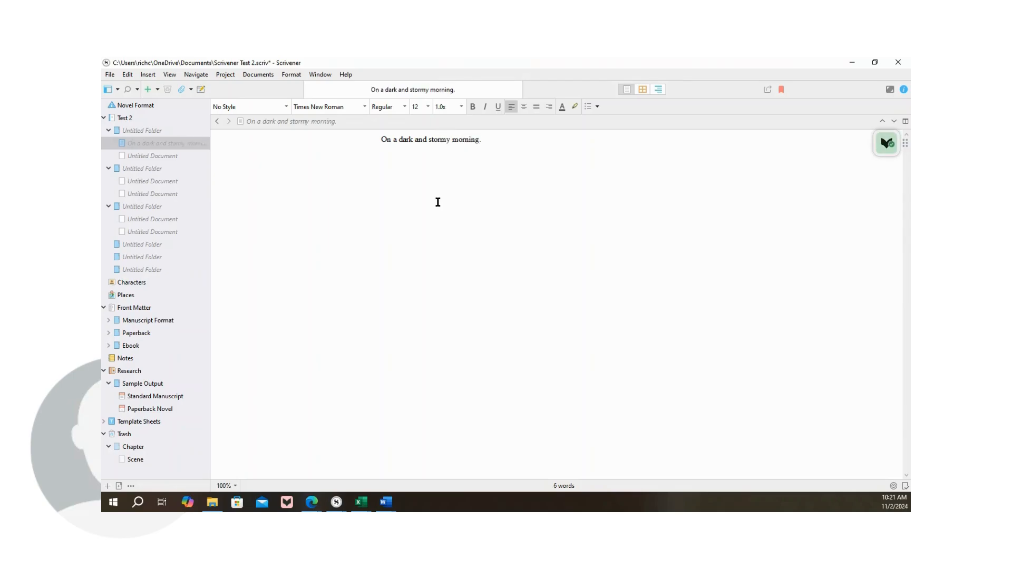
Write "Once upon a time" in the second document of the first untitled folder.
{"action": "left_click", "coordinate": [162, 155]}
{"action": "left_click", "coordinate": [553, 211]}
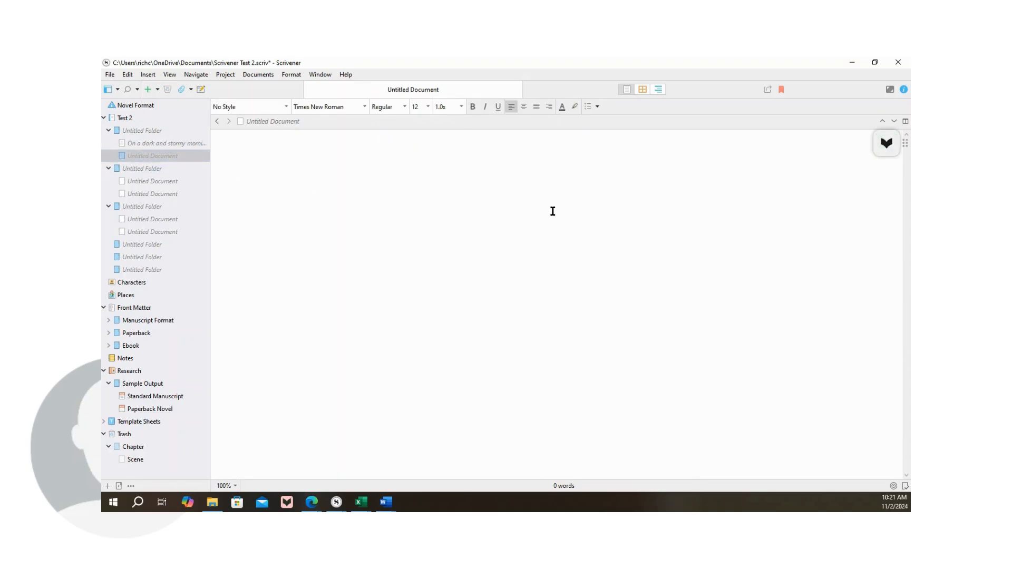
{"action": "type", "text": "Once upon"}
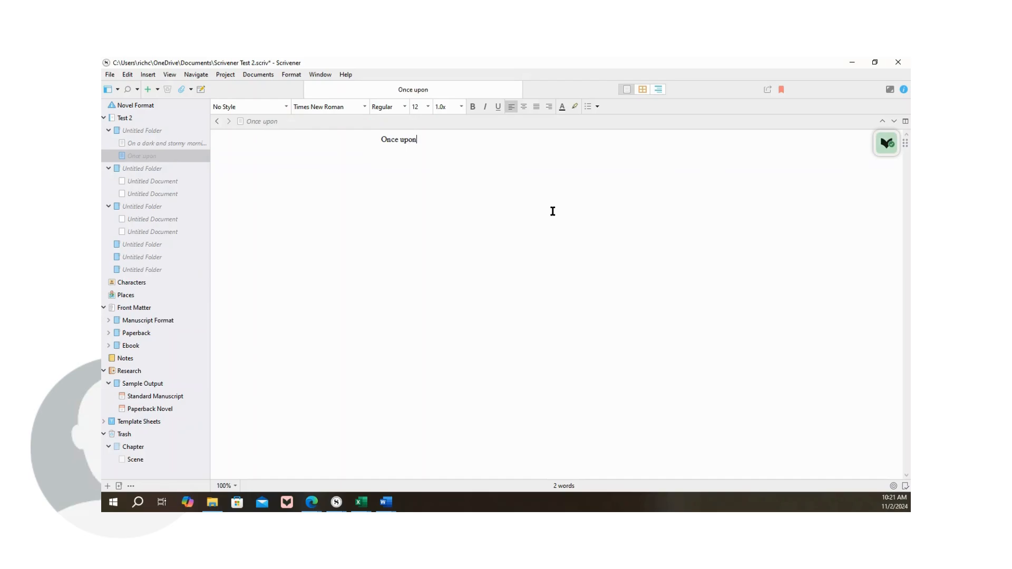
{"action": "type", "text": " a time"}
In the second folder's first document, write a line introducing the character by name, followed by "I've come to kill you.".
{"action": "left_click", "coordinate": [163, 180]}
{"action": "left_click", "coordinate": [163, 181]}
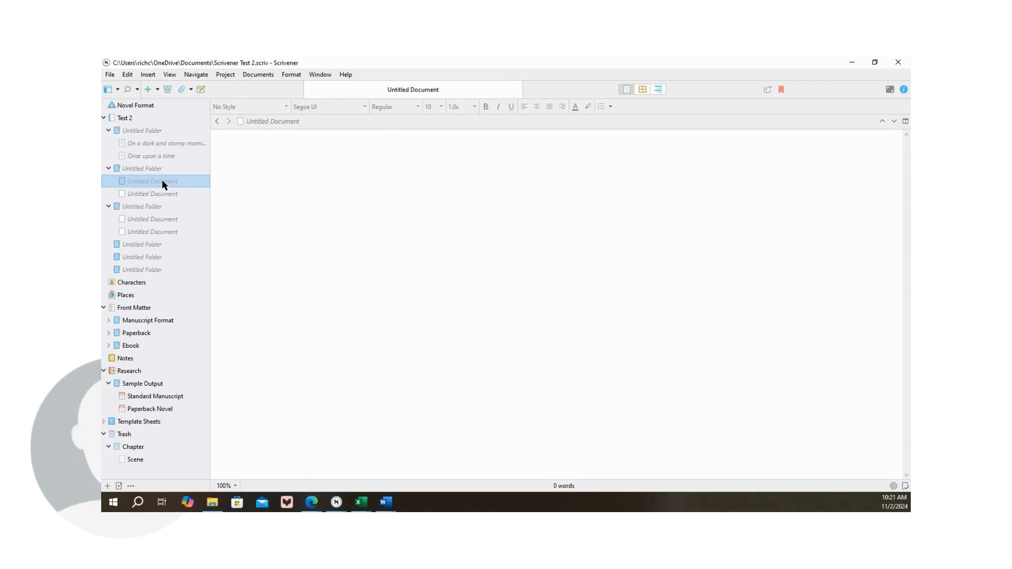
{"action": "left_click", "coordinate": [406, 174]}
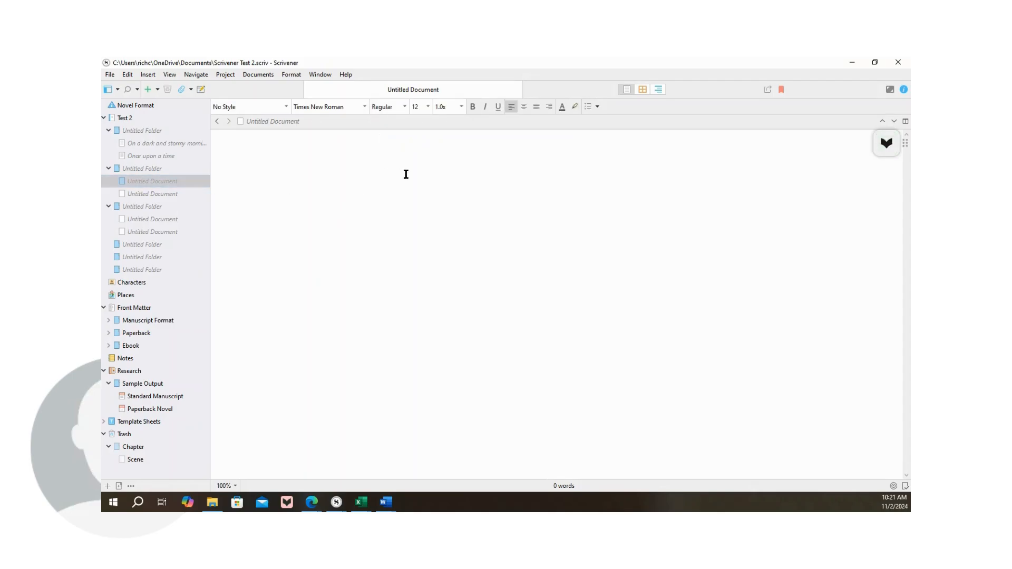
{"action": "type", "text": "My n"}
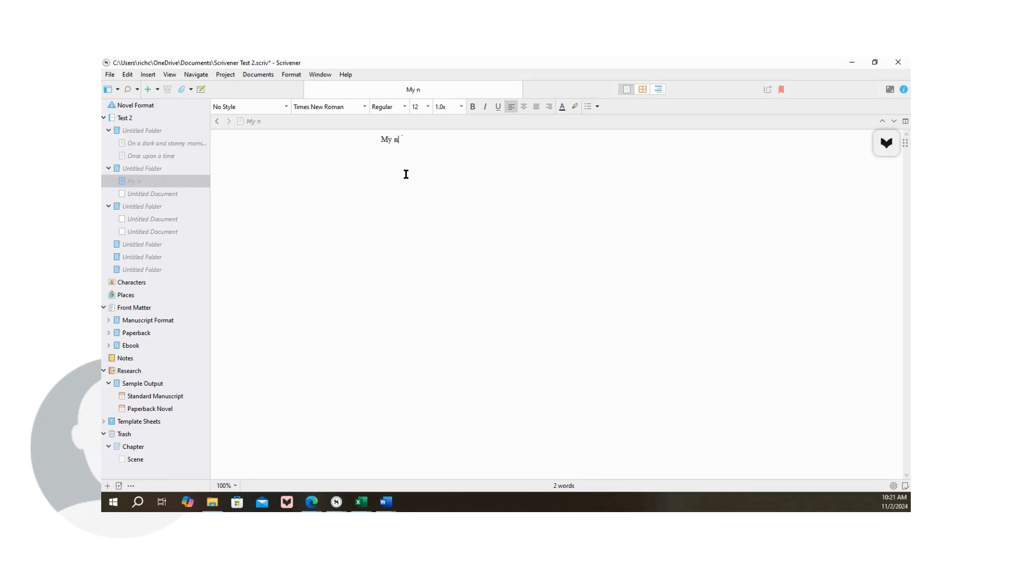
{"action": "type", "text": "ame is"}
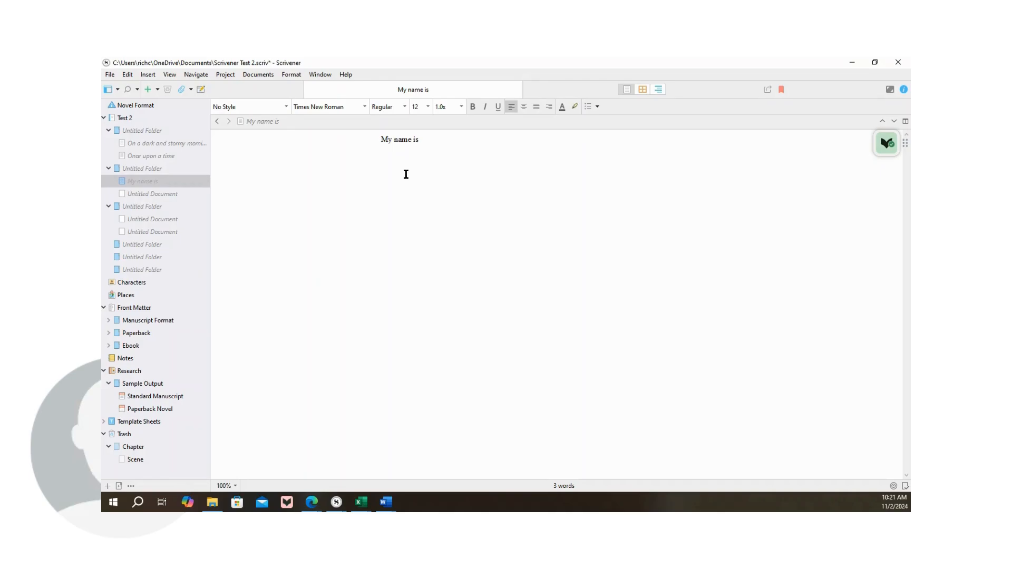
{"action": "type", "text": " Cat Fire. I've come to kill you."}
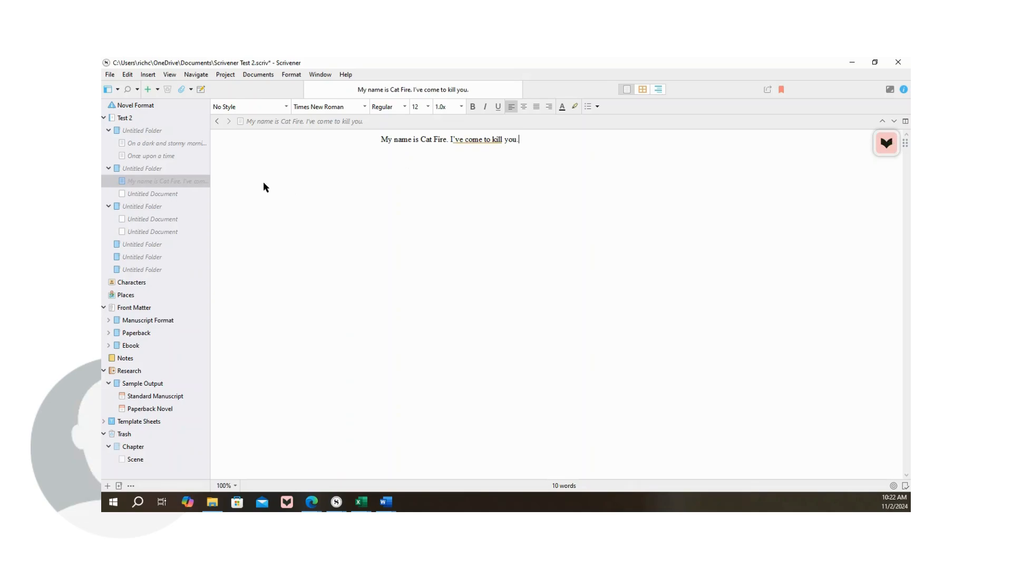
Write "You can try, but you won't succeed." in the second document of the second untitled folder.
{"action": "left_click", "coordinate": [150, 195]}
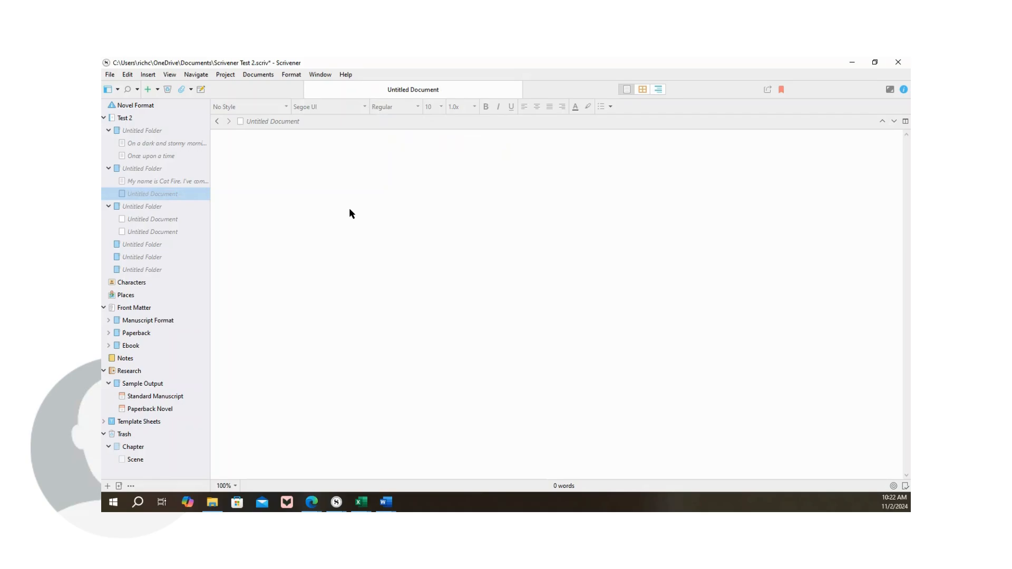
{"action": "left_click", "coordinate": [417, 211]}
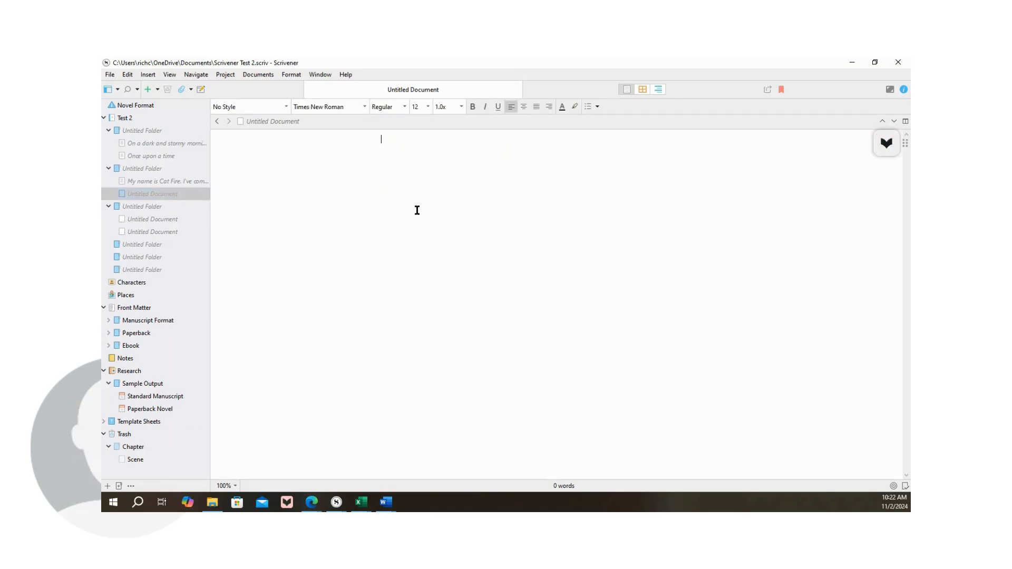
{"action": "type", "text": "You can "}
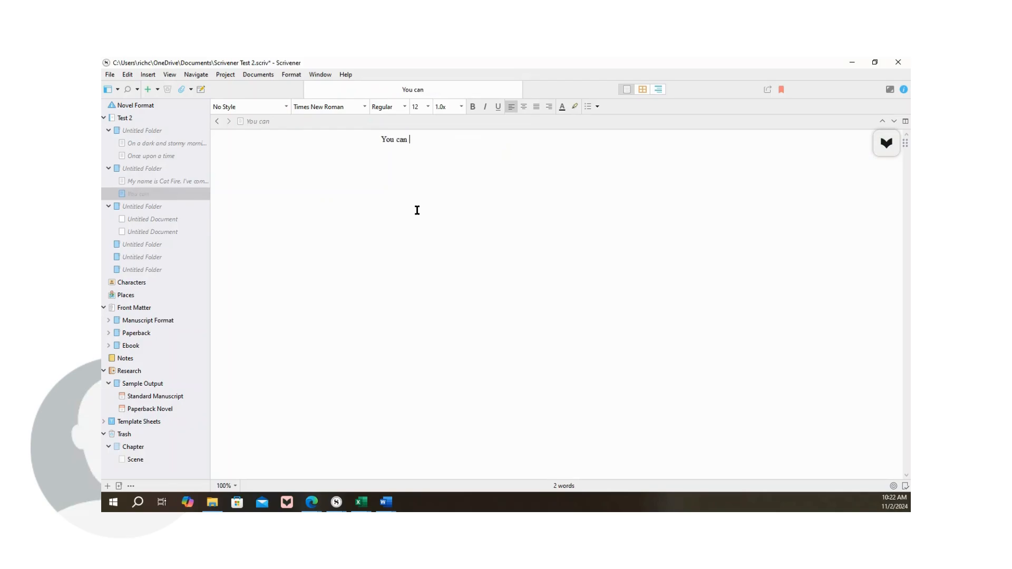
{"action": "type", "text": "try, but you won't succ"}
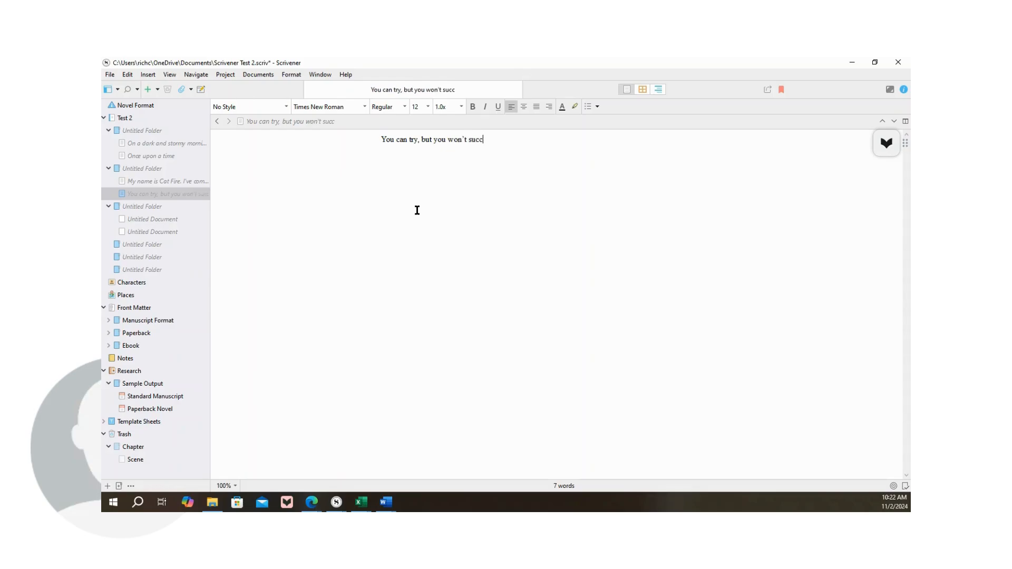
{"action": "type", "text": "ed."}
{"action": "mouse_move", "coordinate": [478, 141]}
{"action": "left_click", "coordinate": [453, 179]}
Review the first folder's index cards and open its "On a dark and stormy morning." document for editing.
{"action": "left_click", "coordinate": [123, 130]}
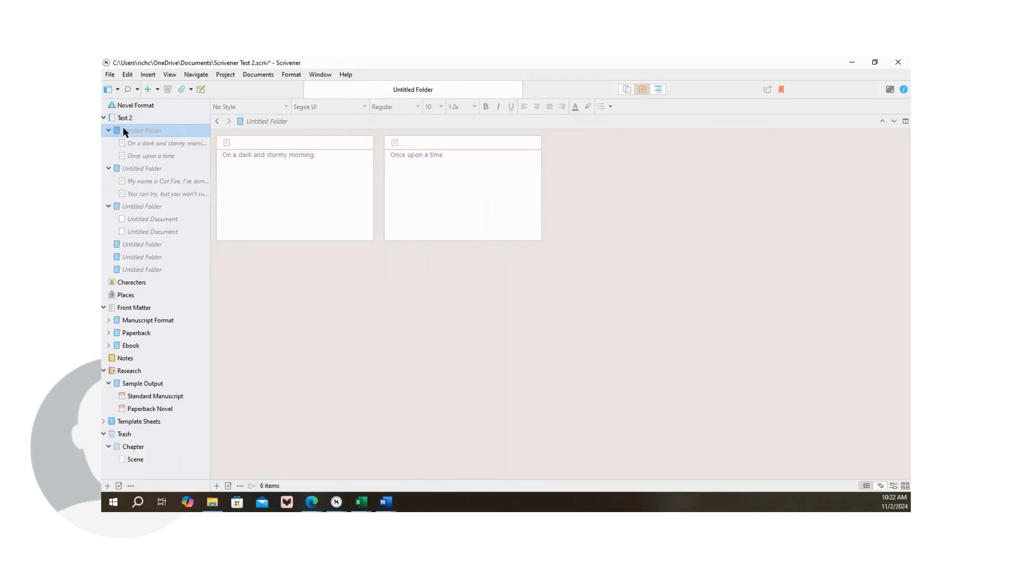
{"action": "left_click", "coordinate": [328, 157]}
{"action": "left_click", "coordinate": [158, 143]}
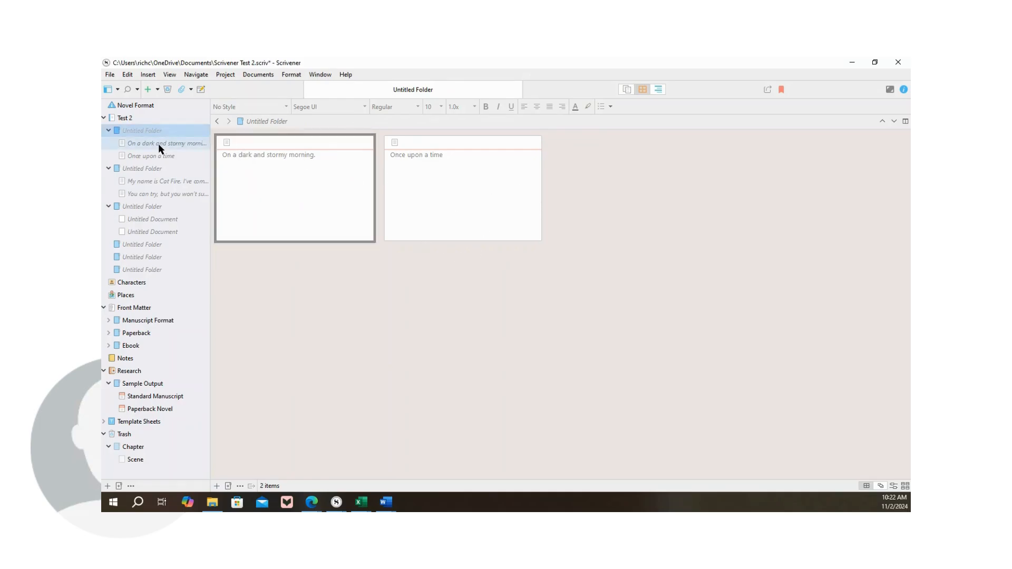
{"action": "left_click", "coordinate": [498, 141]}
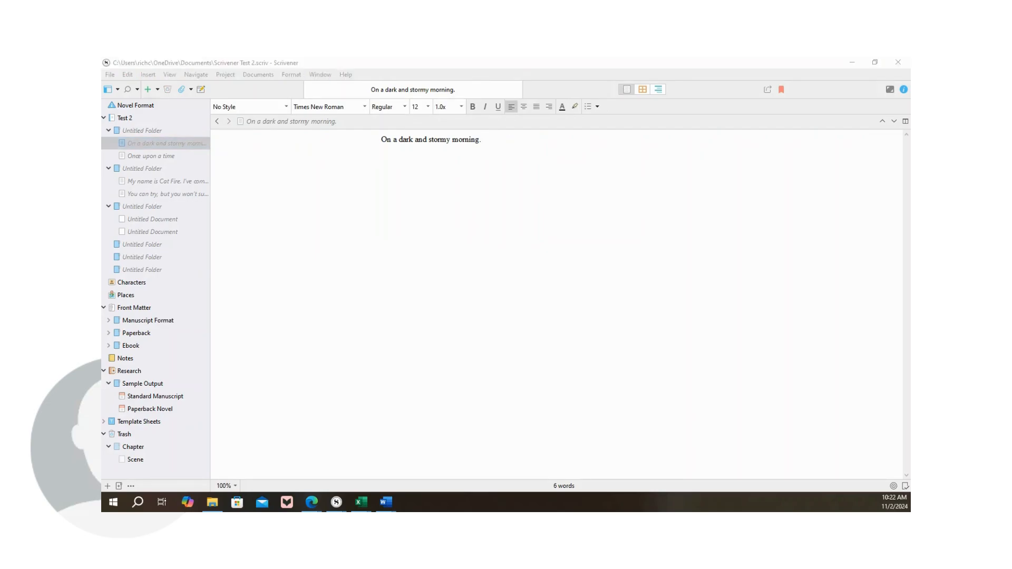
Append the story blurb about raising a family in Christmas Valley to the document, and check the index cards of its folder and Test 2.
{"action": "key", "text": "super+d"}
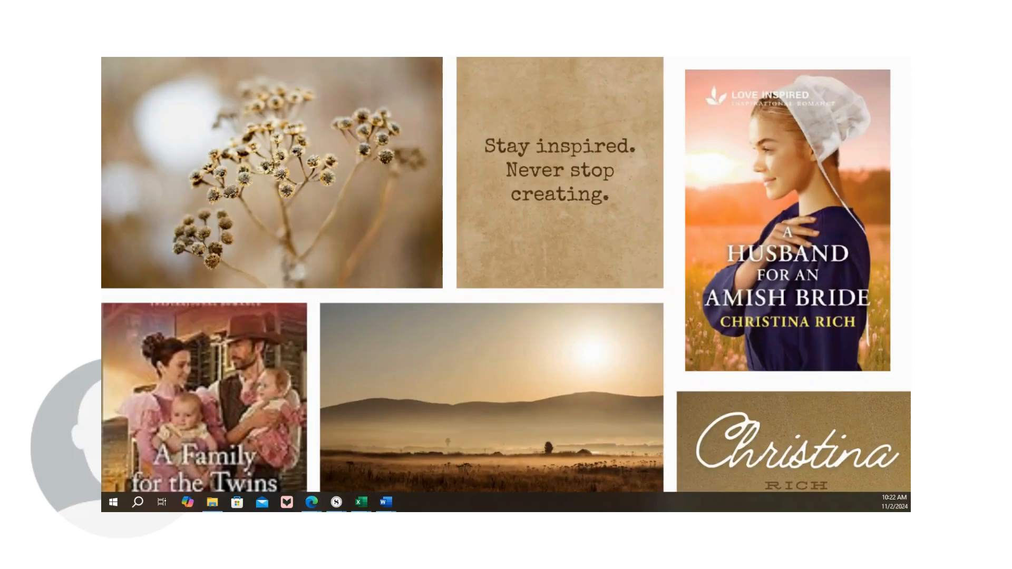
{"action": "key", "text": "super+d"}
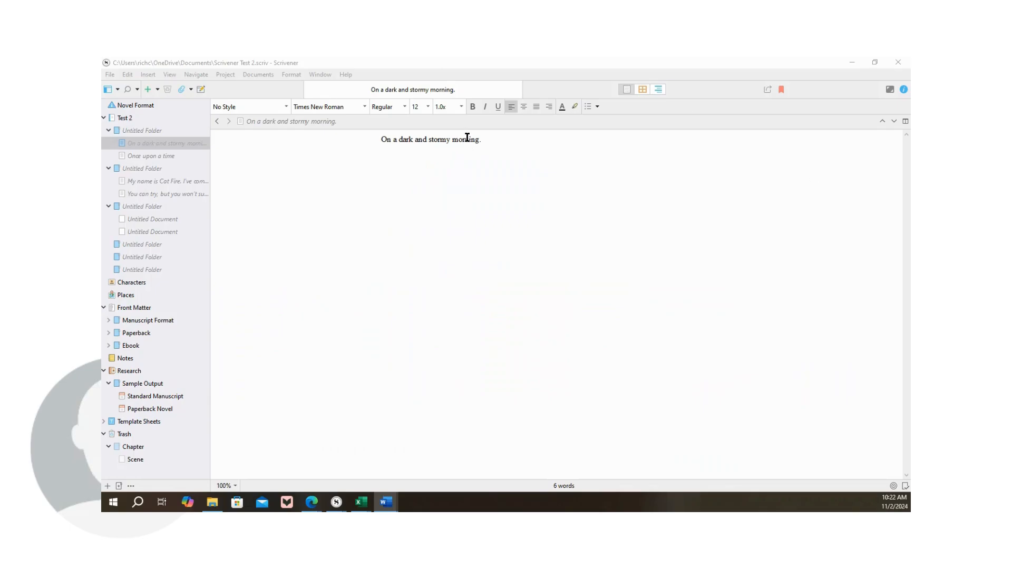
{"action": "left_click", "coordinate": [534, 145]}
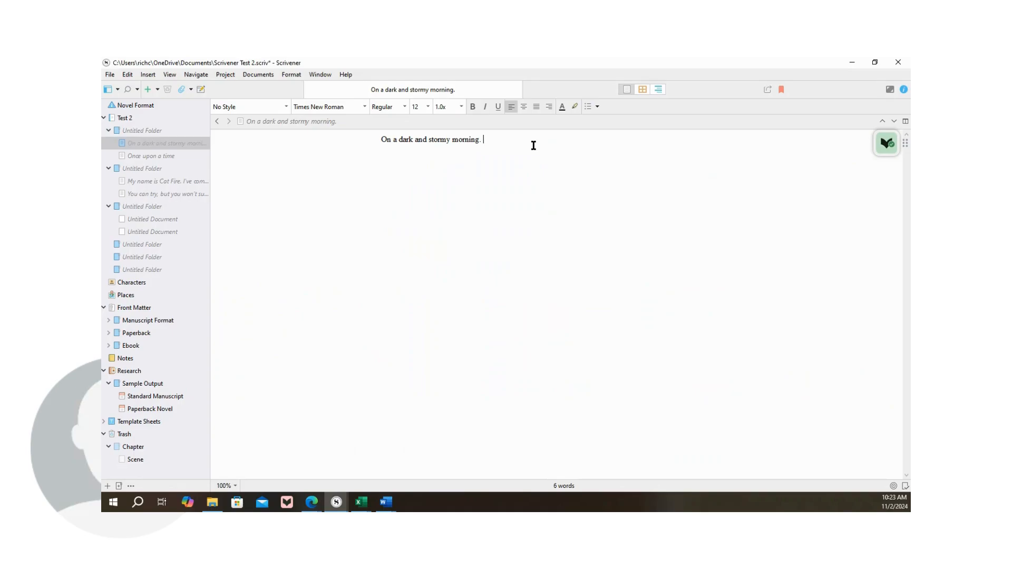
{"action": "type", "text": "Birdie Michaels had always dreamed of raising her family in Christmas Valley. All she’s lacking is a permanent family of her own. This year for Christmas, she sets out to officially become Emma’s mom and making both their wishes come true."}
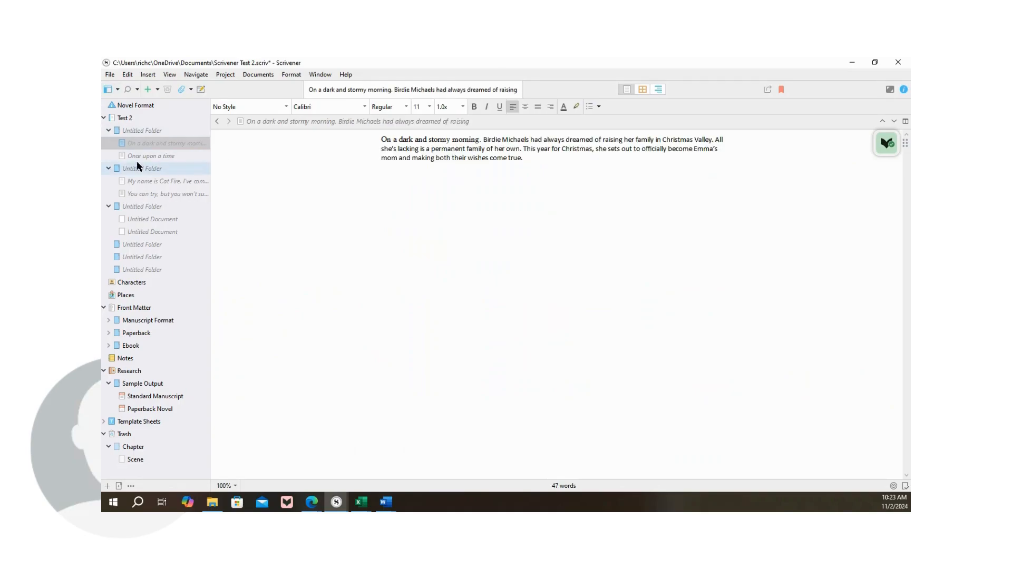
{"action": "left_click", "coordinate": [135, 132]}
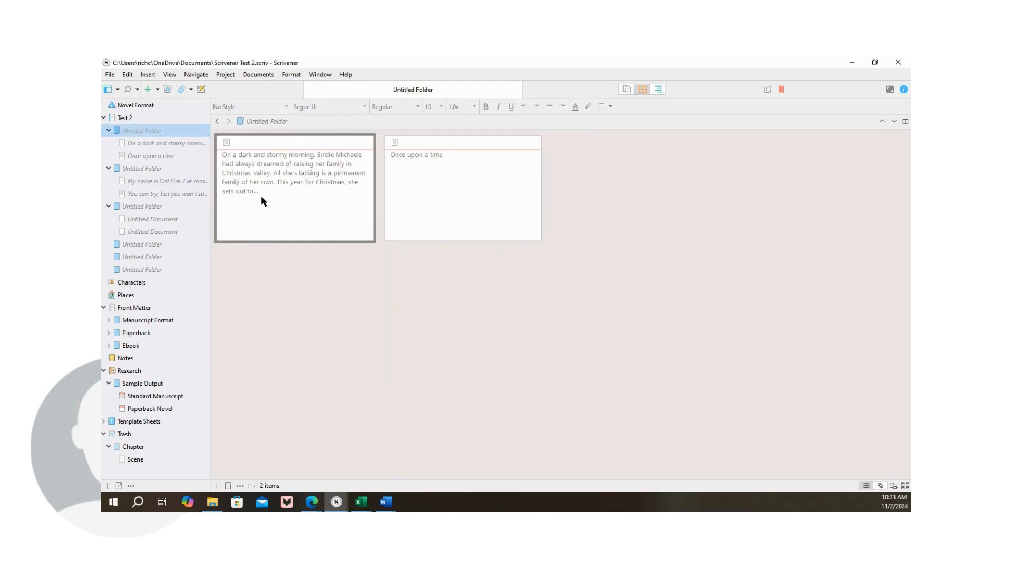
{"action": "left_click", "coordinate": [127, 116]}
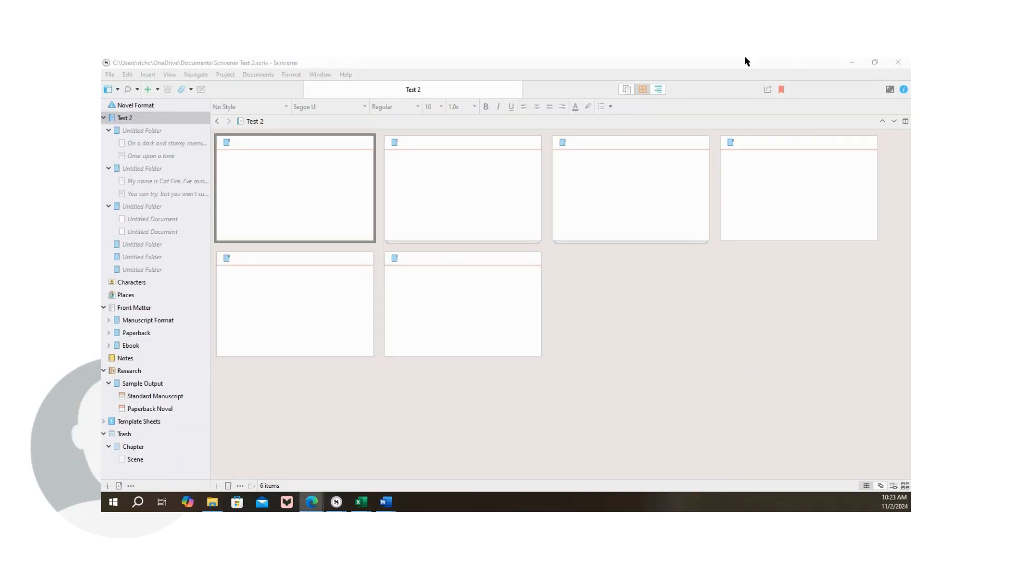
Show the Test 2 folder as continuous text, and append a comma and the Christmas Valley story blurb to the "Once upon a time" document.
{"action": "left_click", "coordinate": [644, 87]}
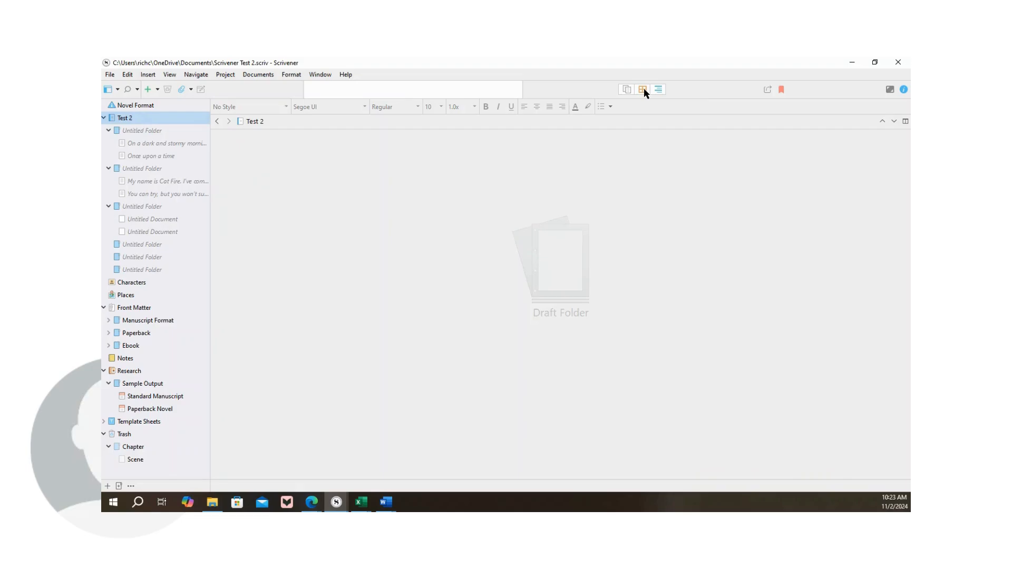
{"action": "left_click", "coordinate": [626, 90]}
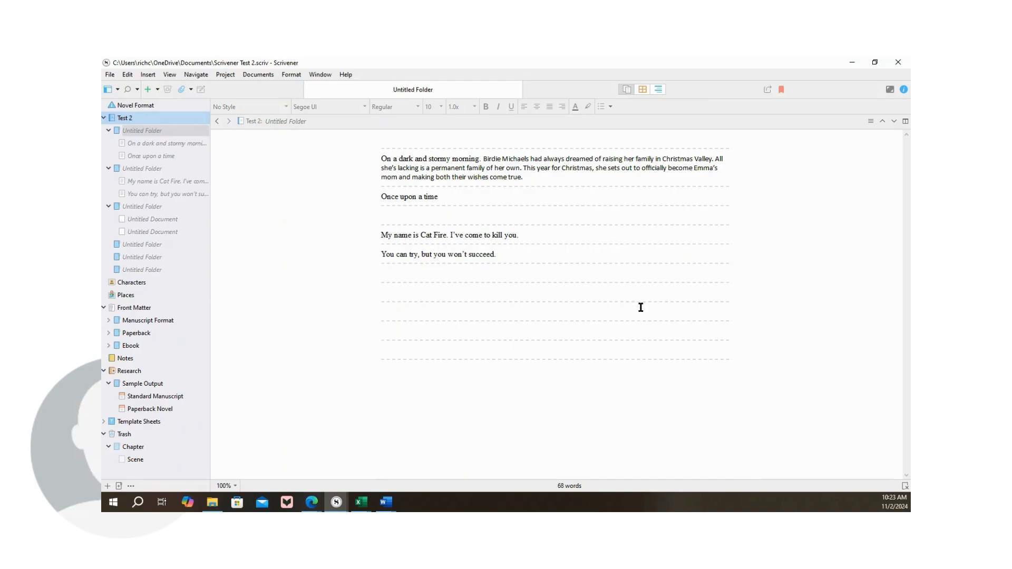
{"action": "left_click", "coordinate": [157, 156]}
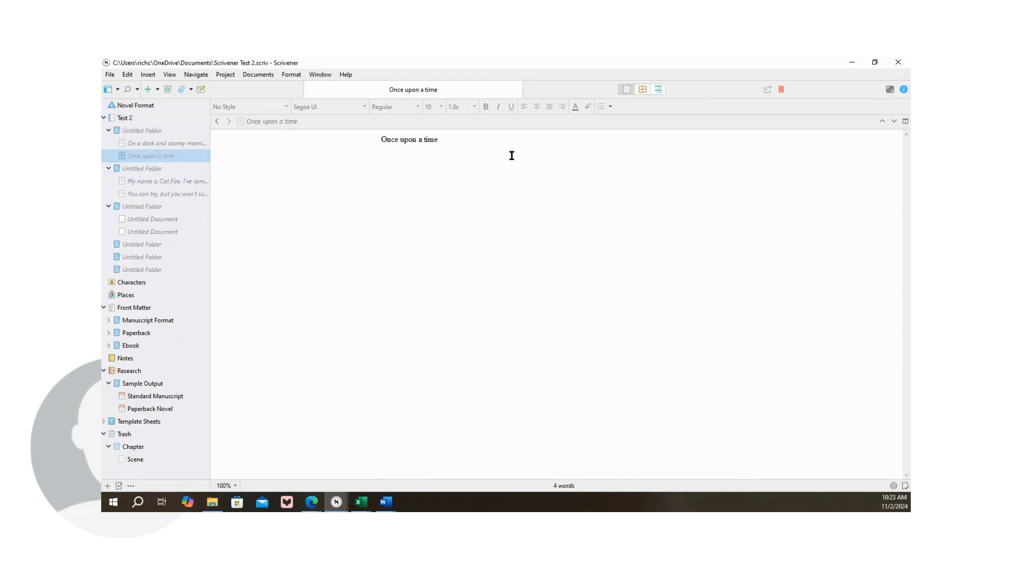
{"action": "left_click", "coordinate": [487, 149]}
{"action": "type", "text": ","}
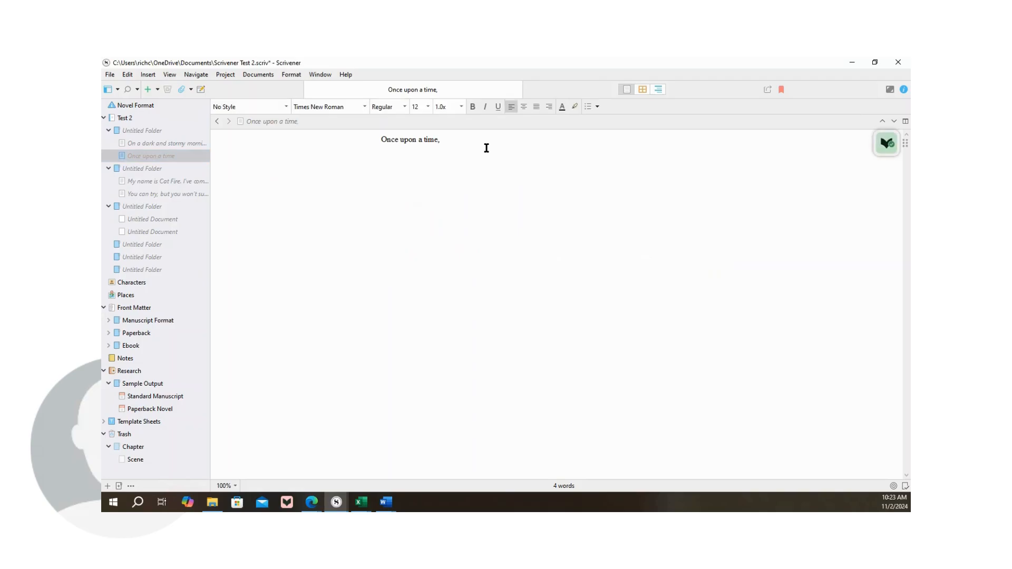
{"action": "type", "text": "Birdie Michaels had always dreamed of raising her family in Christmas Valley. All she’s lacking is a permanent family of her own. This year for Christmas, she sets out to officially become Emma’s mom and making both their wishes come true."}
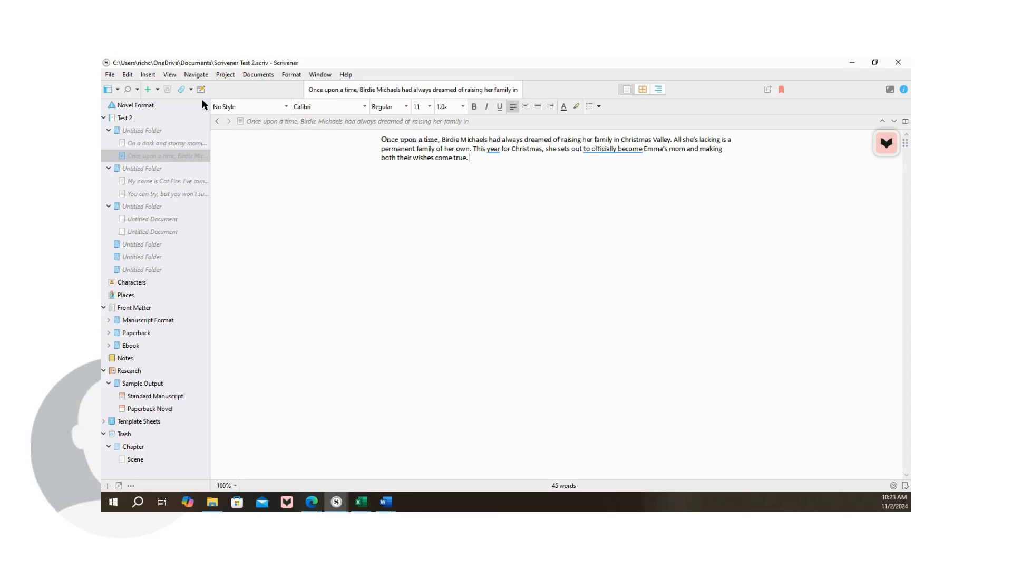
In the combined text of Test 2, add the Christmas Valley blurb after "I've come to kill you." and check it in its own document.
{"action": "left_click", "coordinate": [125, 118]}
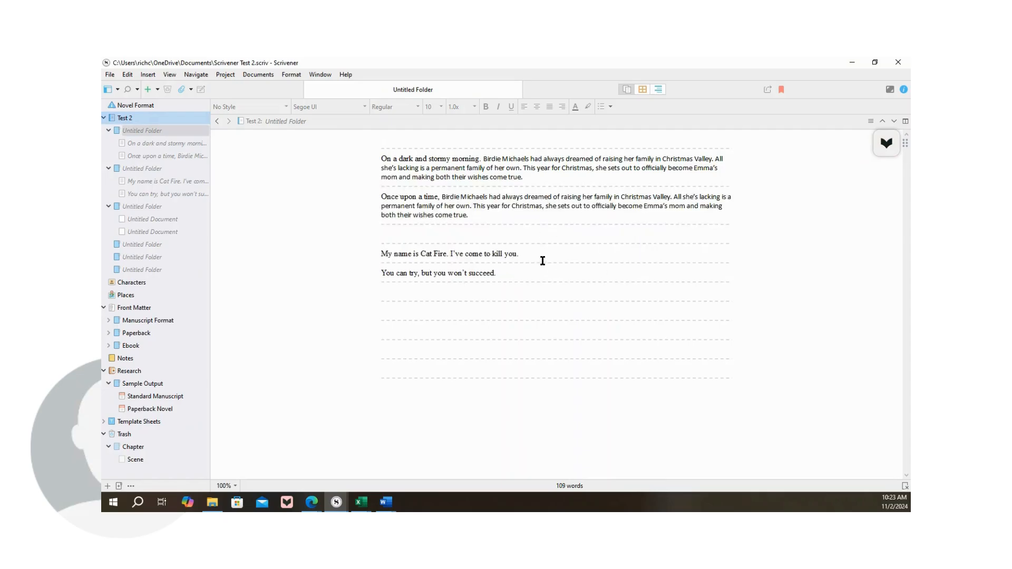
{"action": "left_click", "coordinate": [540, 257]}
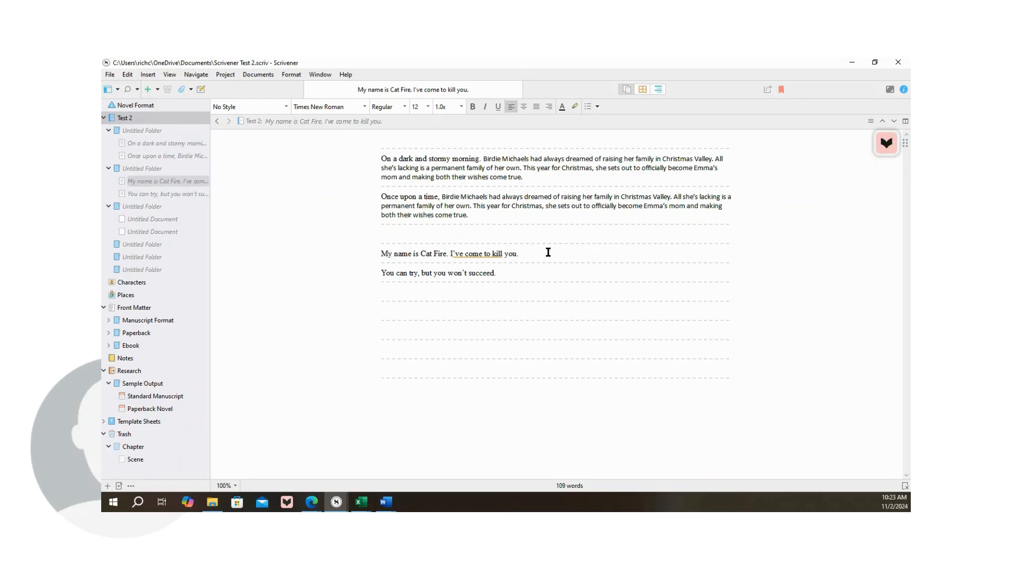
{"action": "type", "text": "Birdie Michaels had always dreamed of raising her family in Christmas Valley. All she’s lacking is a permanent family of her own. This year for Christmas, she sets out to officially become Emma’s mom and making both their wishes come true."}
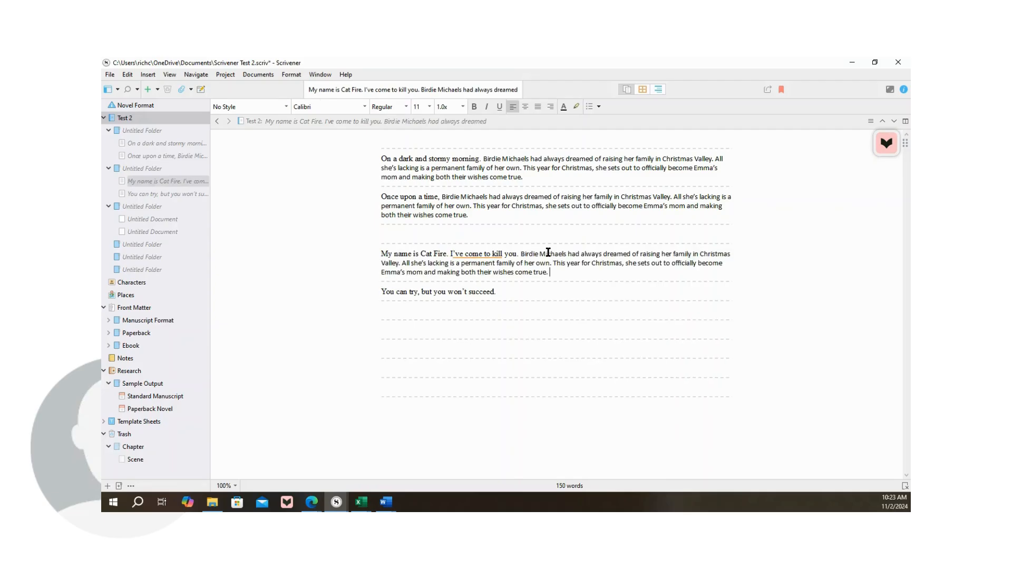
{"action": "left_click", "coordinate": [150, 191]}
{"action": "left_click", "coordinate": [148, 181]}
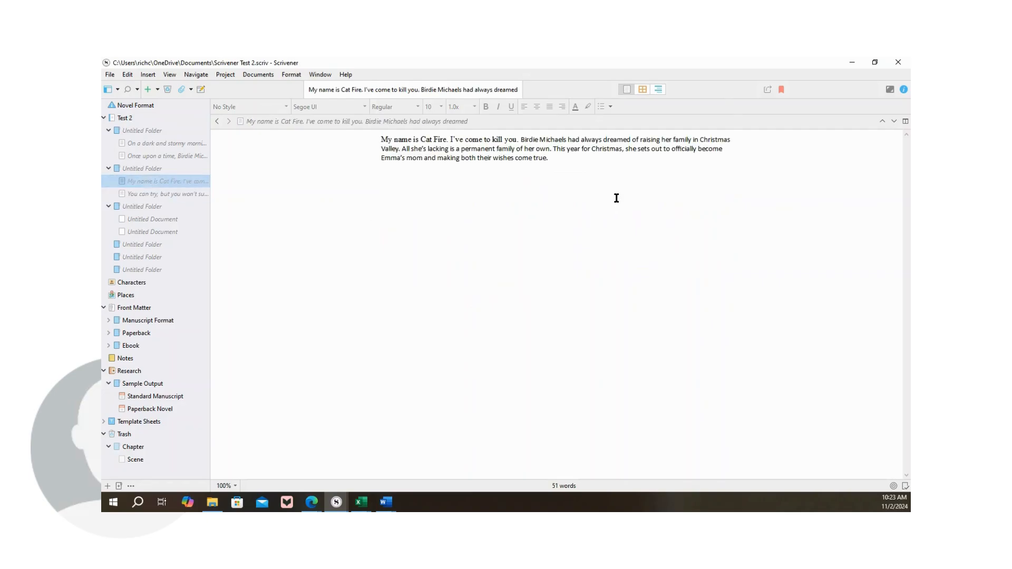
{"action": "left_click", "coordinate": [574, 166]}
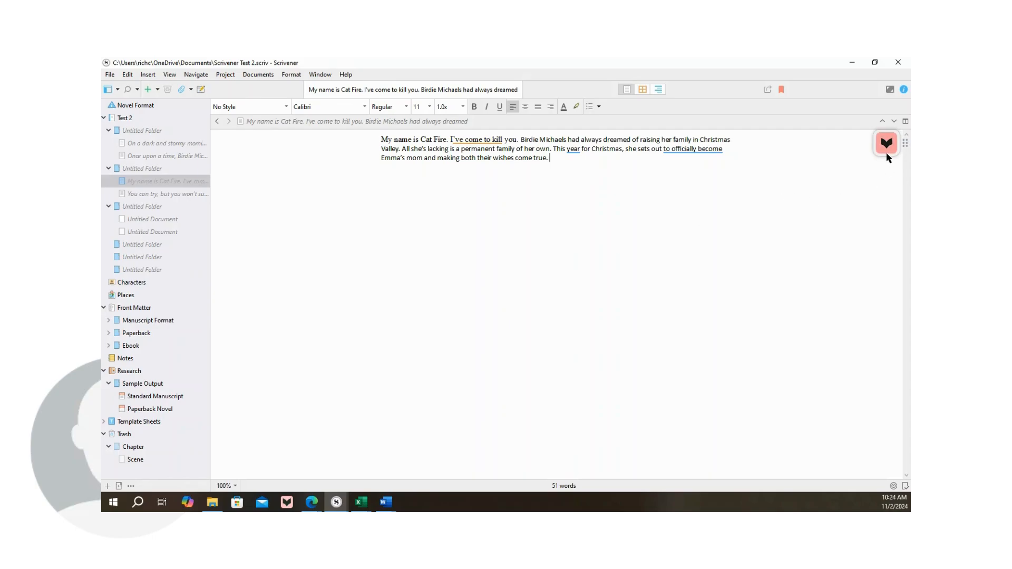
{"action": "mouse_move", "coordinate": [885, 152]}
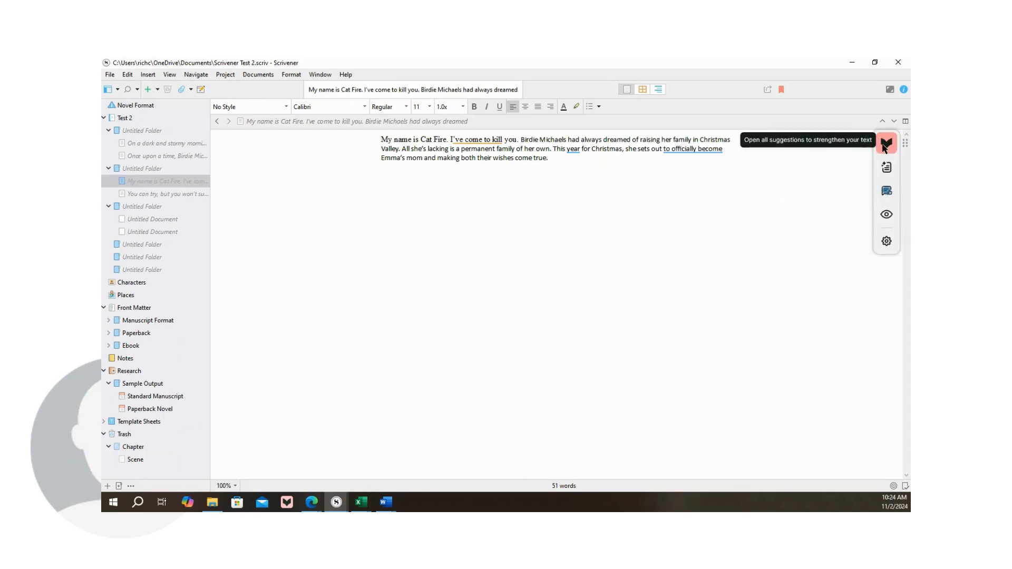
Bring up the project targets for Scrivener Test 2 and look at the unit choices for the draft target.
{"action": "left_click", "coordinate": [227, 75]}
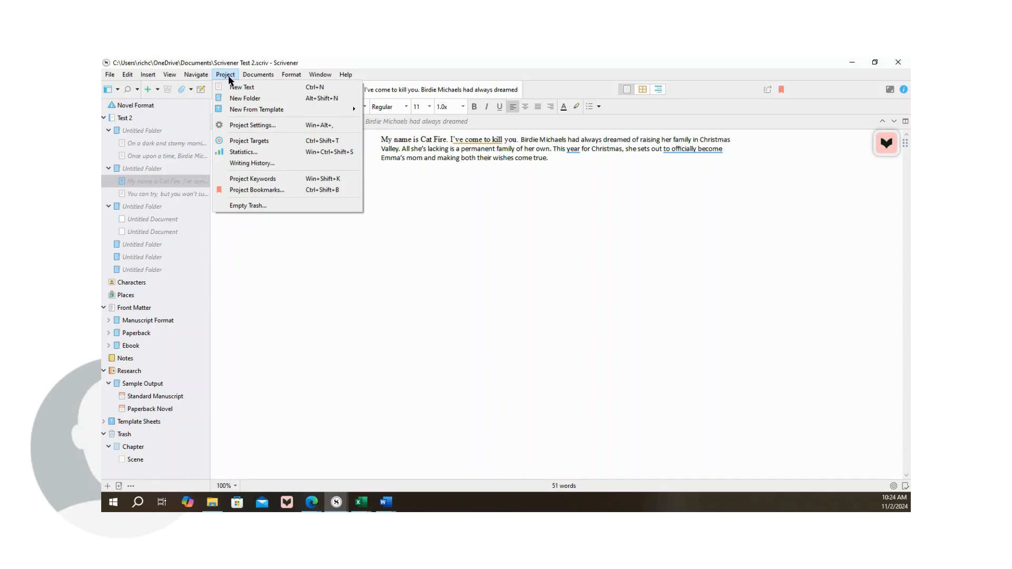
{"action": "left_click", "coordinate": [249, 140]}
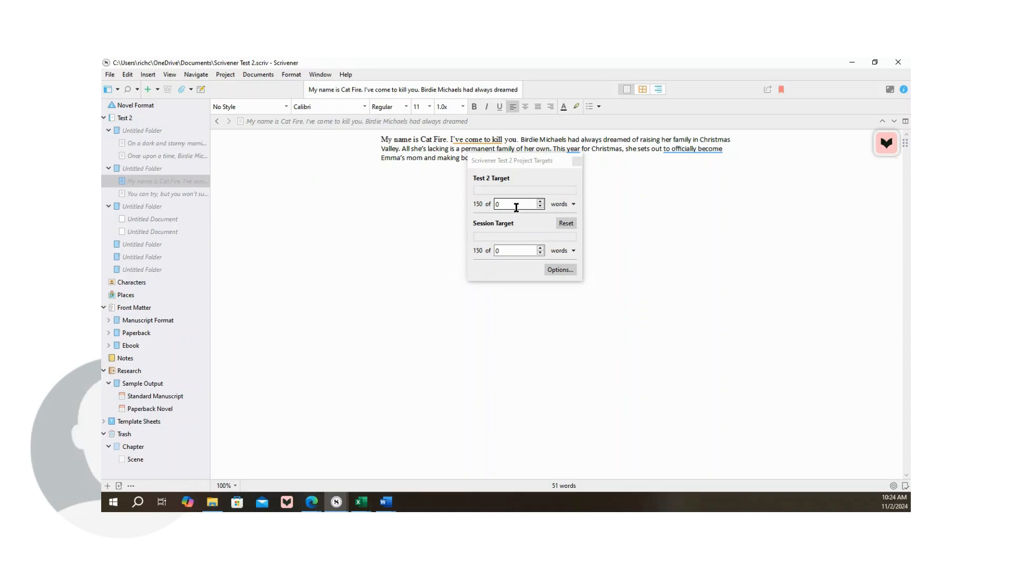
{"action": "left_click", "coordinate": [574, 205]}
{"action": "left_click", "coordinate": [573, 204]}
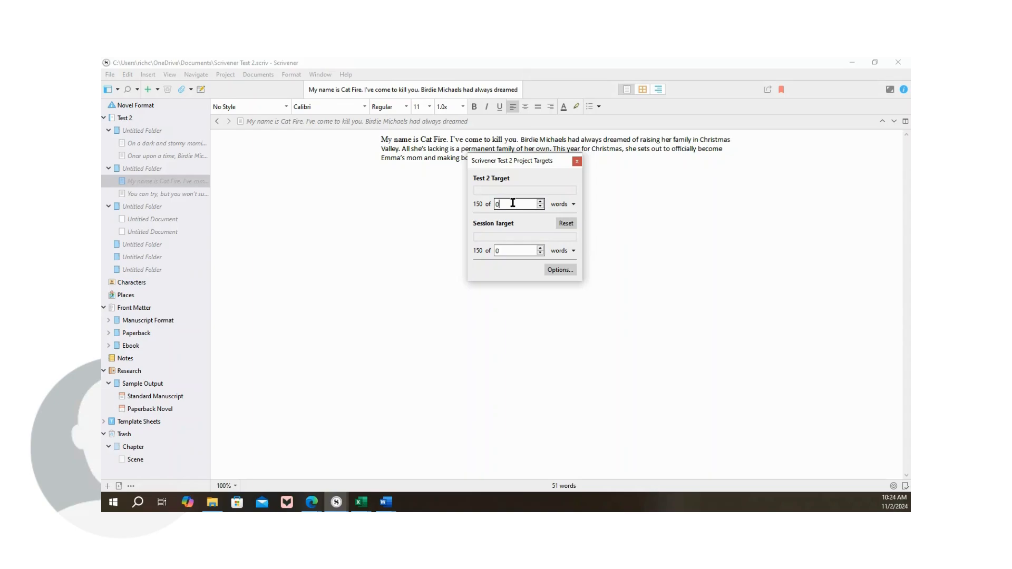
Review the session target options, and enable a draft deadline of Nov 30, 2024 in the project target options.
{"action": "left_click", "coordinate": [560, 270]}
{"action": "left_click", "coordinate": [444, 144]}
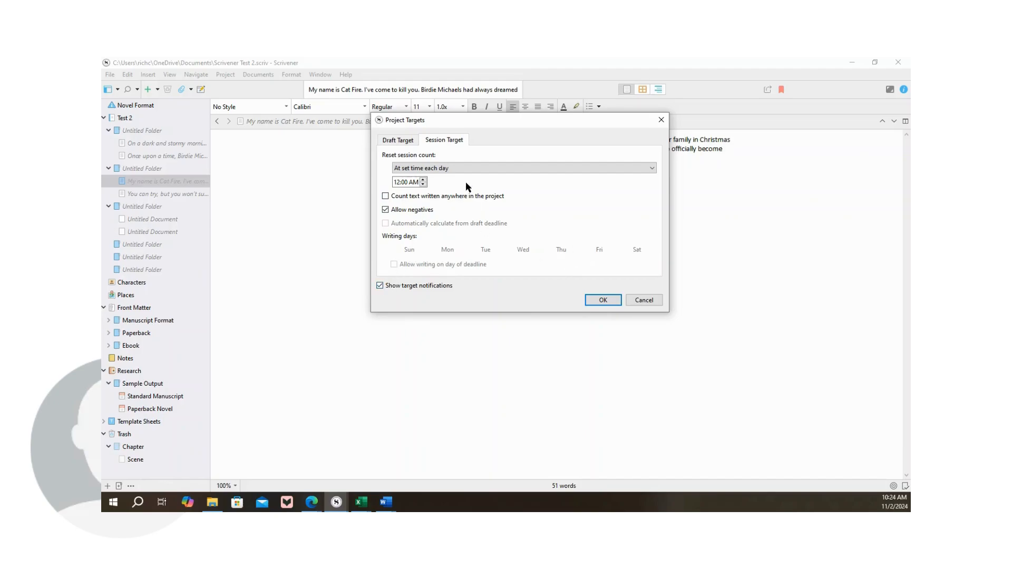
{"action": "left_click", "coordinate": [405, 140]}
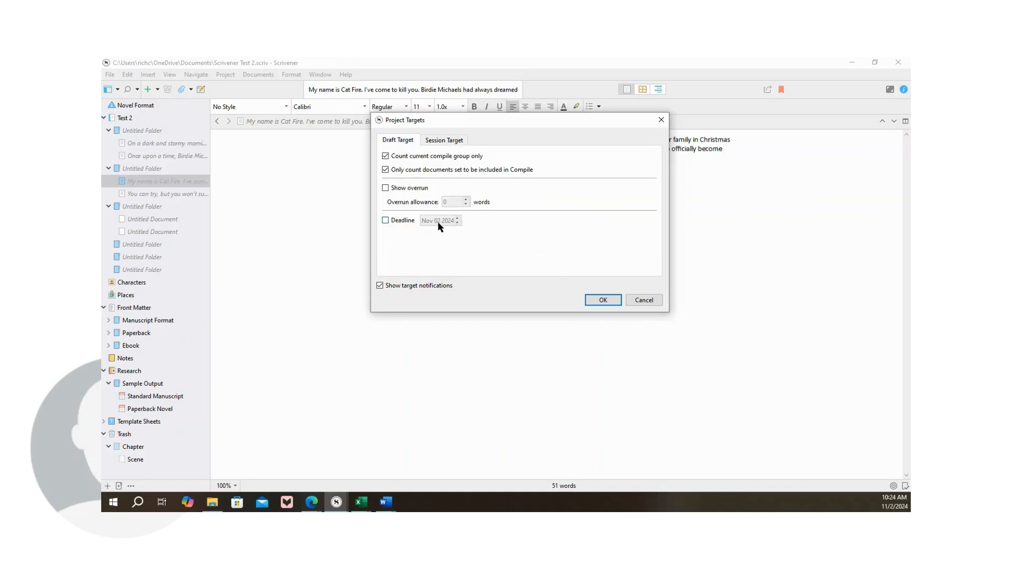
{"action": "left_click", "coordinate": [386, 220]}
{"action": "left_click", "coordinate": [457, 219]}
{"action": "left_click", "coordinate": [457, 224]}
{"action": "left_click", "coordinate": [440, 220]}
{"action": "key", "text": "BackSpace"}
{"action": "key", "text": "BackSpace"}
{"action": "type", "text": "30"}
{"action": "left_click", "coordinate": [603, 300]}
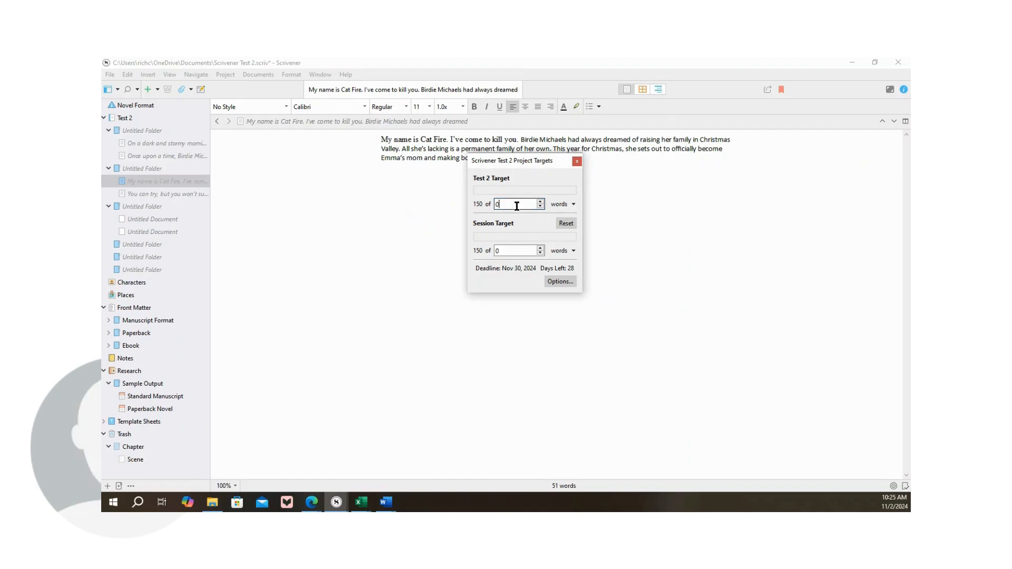
Reset the session count, set the Test 2 target to 2,000 words, and close the project targets.
{"action": "left_click", "coordinate": [566, 223]}
{"action": "key", "text": "BackSpace"}
{"action": "type", "text": "2000"}
{"action": "left_click", "coordinate": [699, 237]}
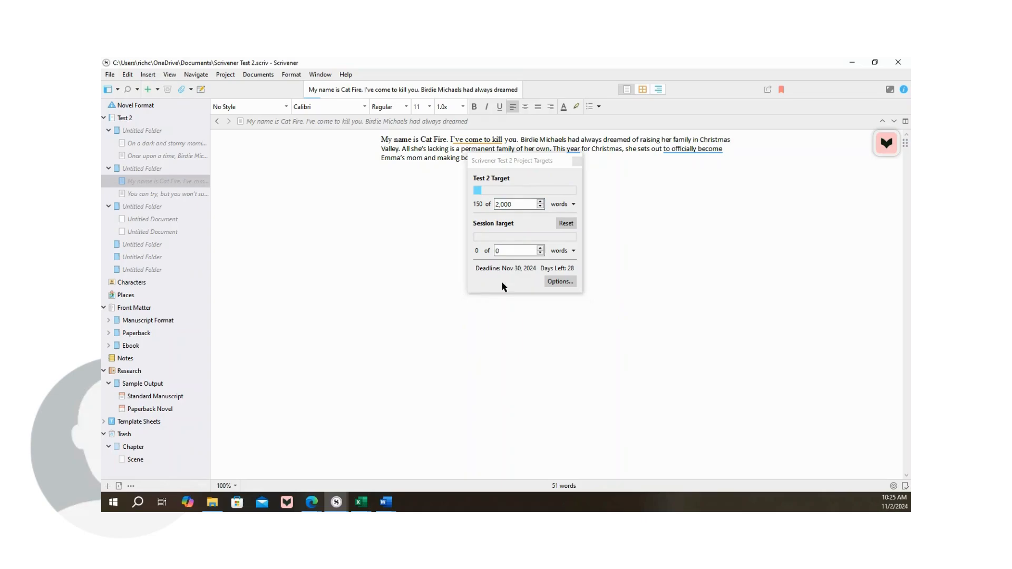
{"action": "left_click", "coordinate": [578, 163]}
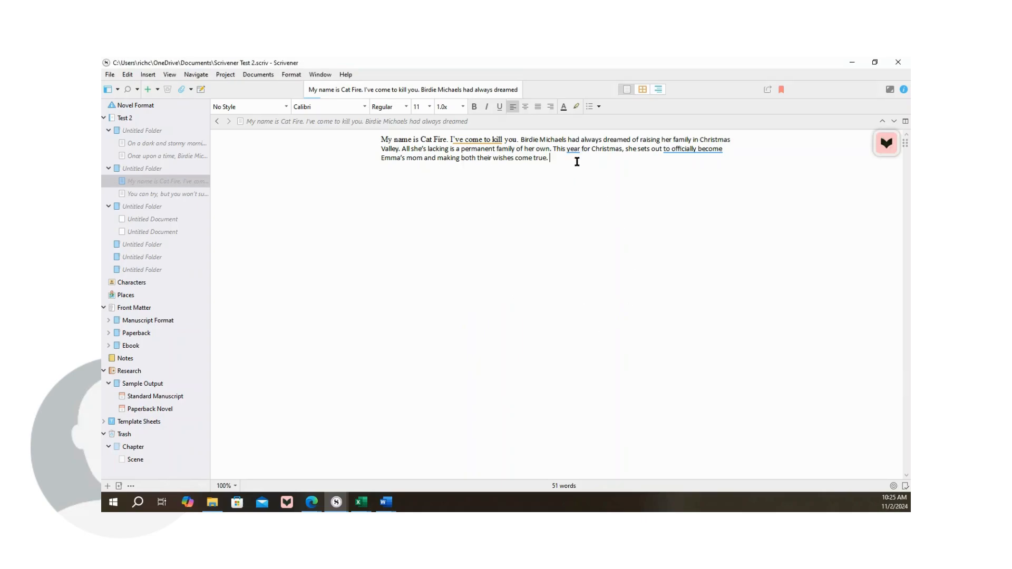
Reopen the project targets, move them clear of the text, and paste the long story text at the end of the "On a dark and stormy morning." document.
{"action": "left_click", "coordinate": [220, 75]}
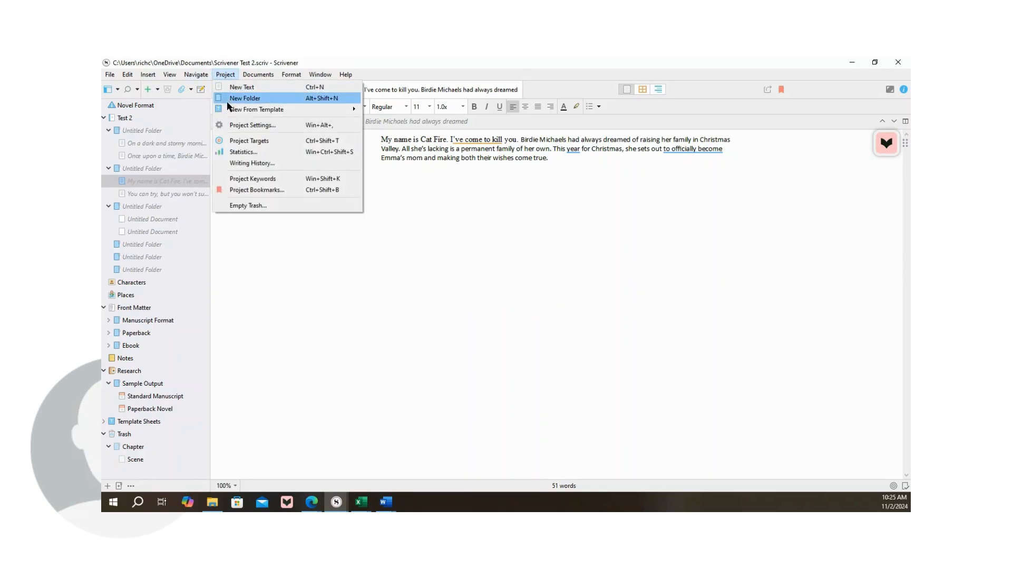
{"action": "left_click", "coordinate": [232, 141]}
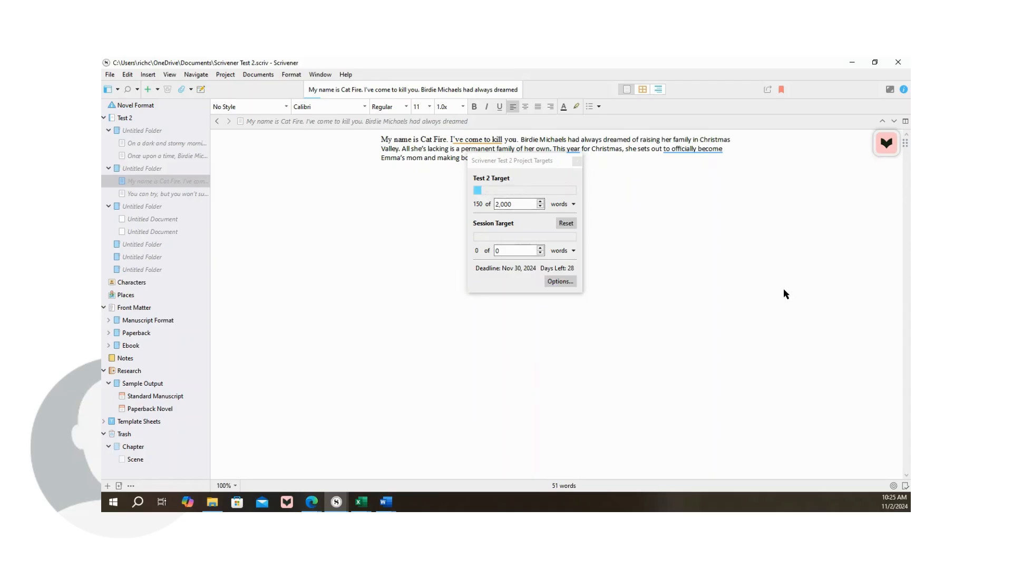
{"action": "left_click", "coordinate": [393, 510]}
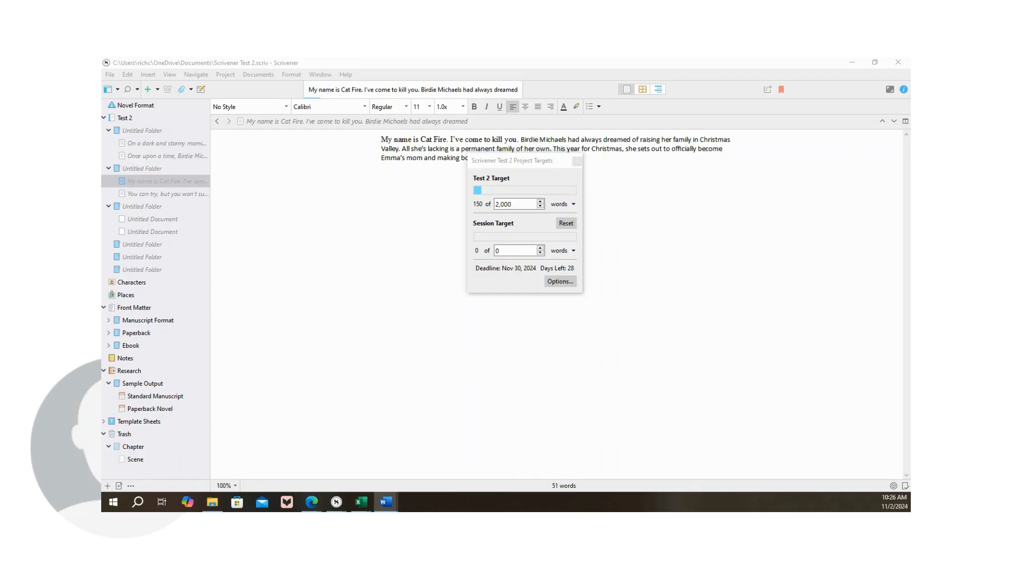
{"action": "left_click", "coordinate": [681, 317]}
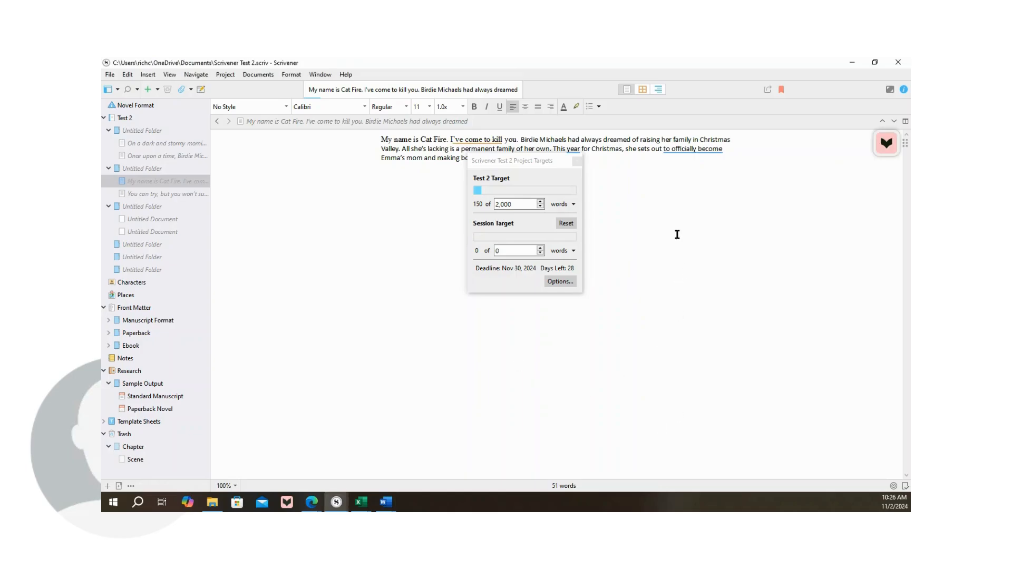
{"action": "left_click", "coordinate": [148, 143]}
{"action": "left_click_drag", "start_coordinate": [569, 164], "coordinate": [806, 211]}
{"action": "left_click", "coordinate": [560, 160]}
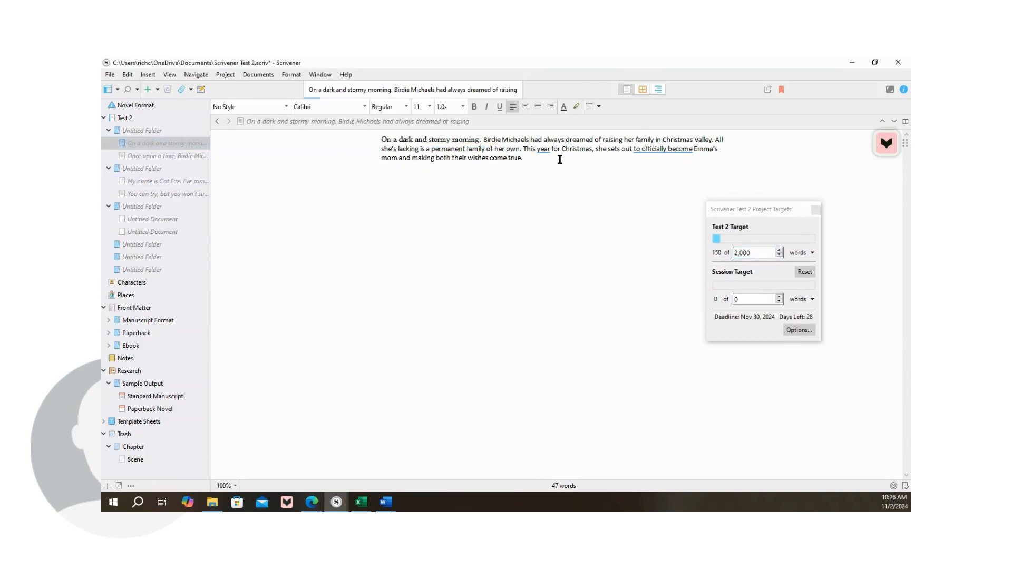
{"action": "key", "text": "ctrl+v"}
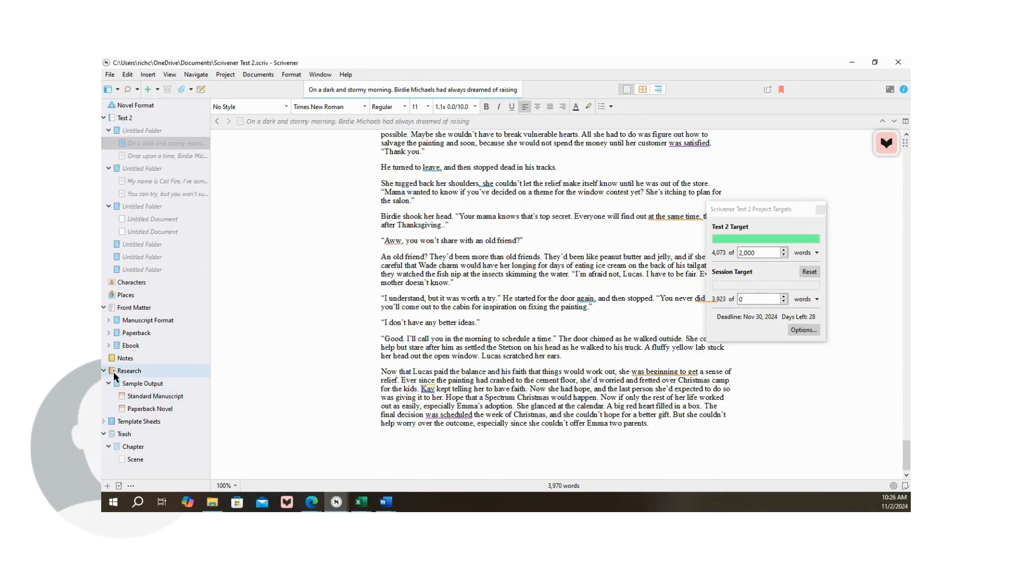
Add a character sketch to the Characters folder and enter "Heroine" as its role in story.
{"action": "left_click", "coordinate": [128, 284]}
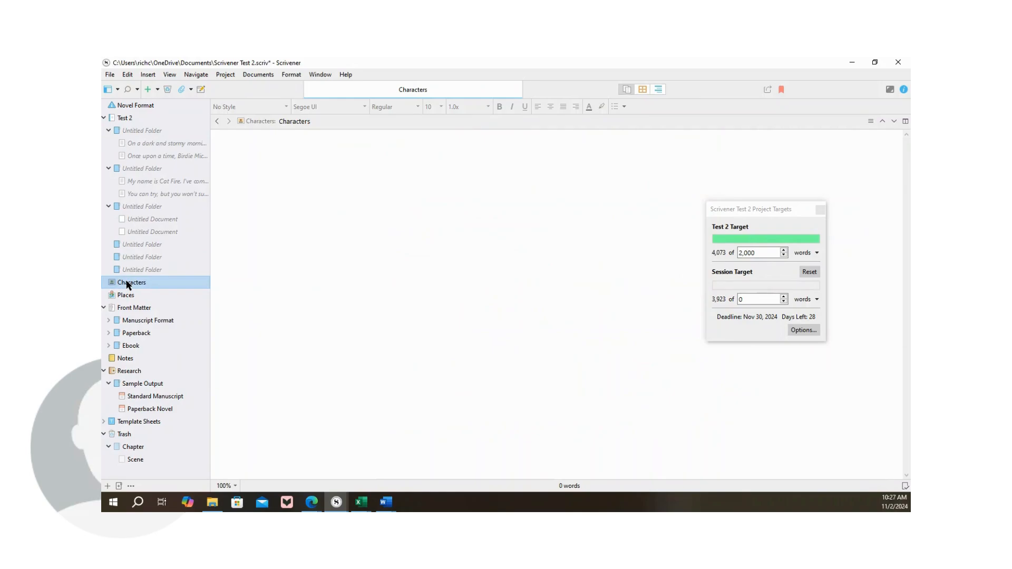
{"action": "left_click", "coordinate": [158, 90]}
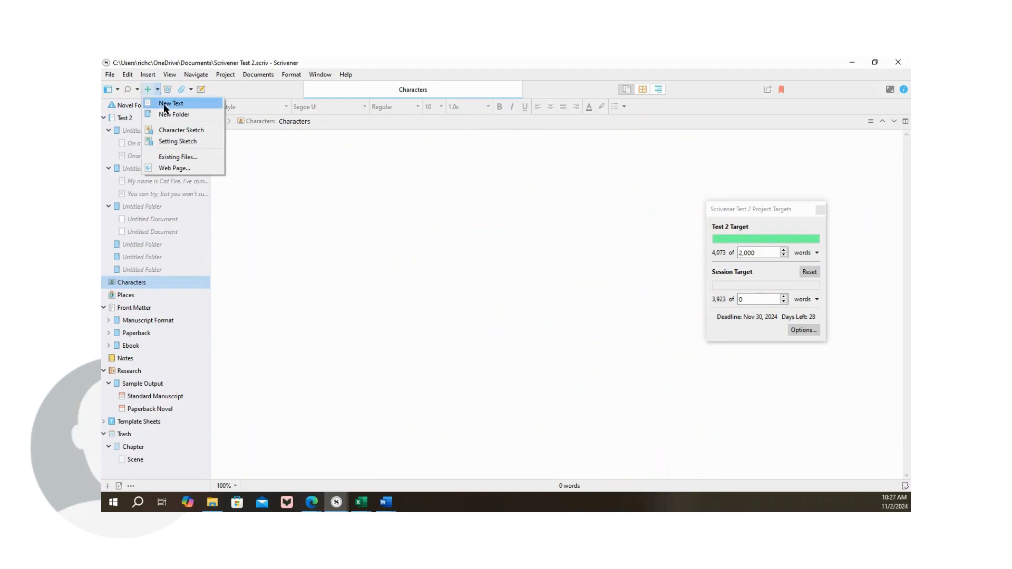
{"action": "left_click", "coordinate": [173, 131]}
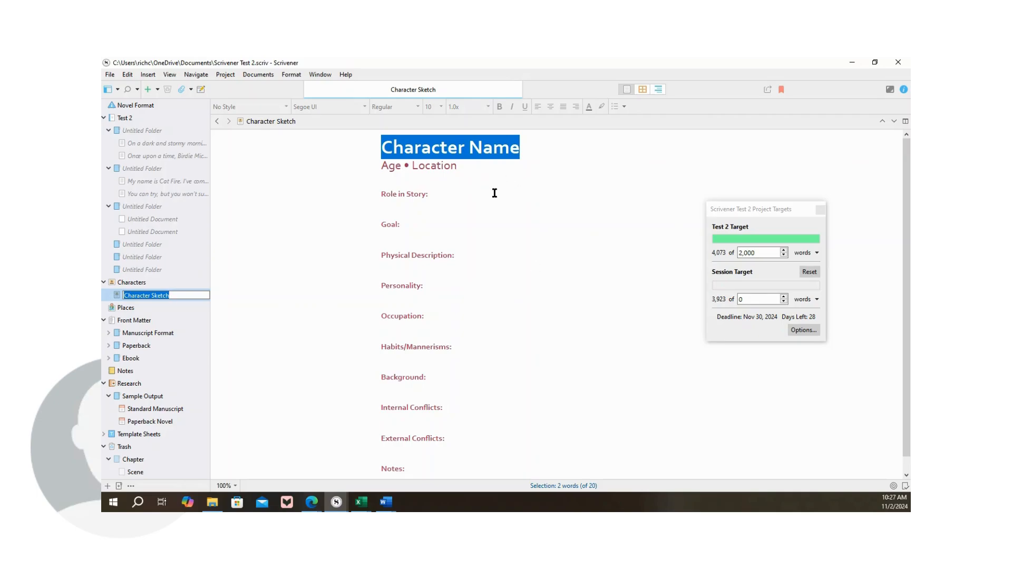
{"action": "left_click", "coordinate": [494, 194]}
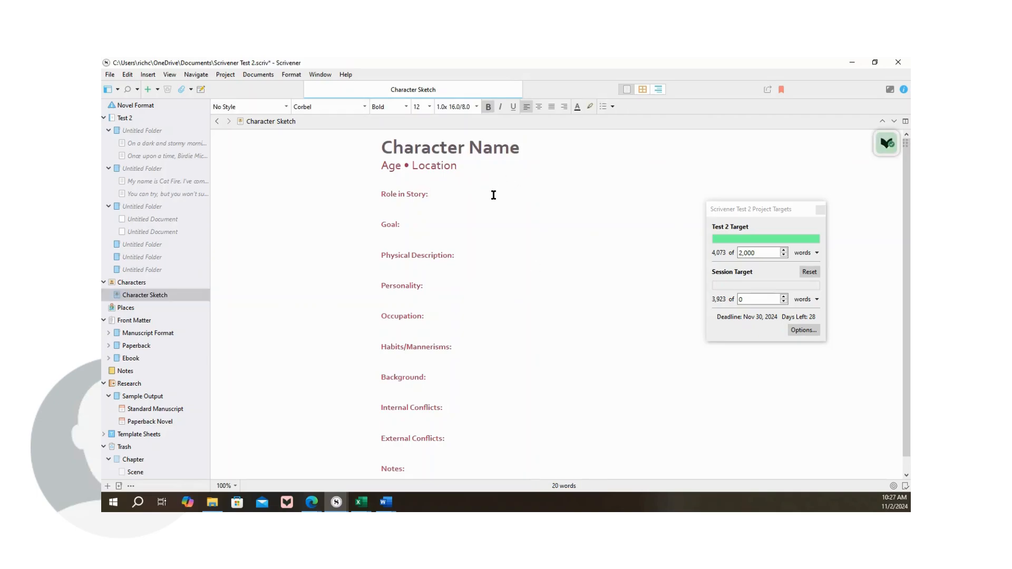
{"action": "type", "text": "Heroine"}
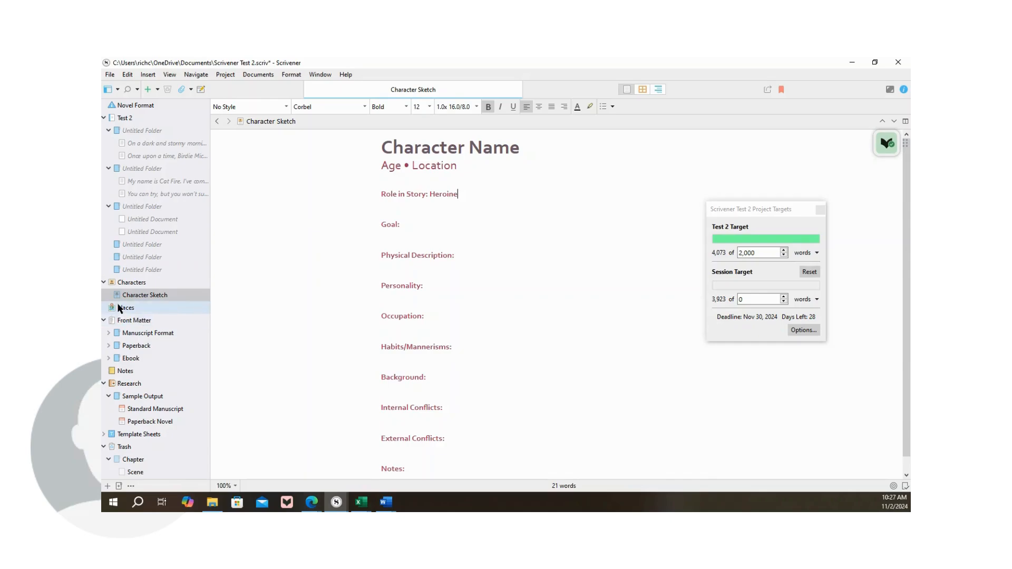
Add a second, blank character sketch to the Characters folder.
{"action": "left_click", "coordinate": [136, 283]}
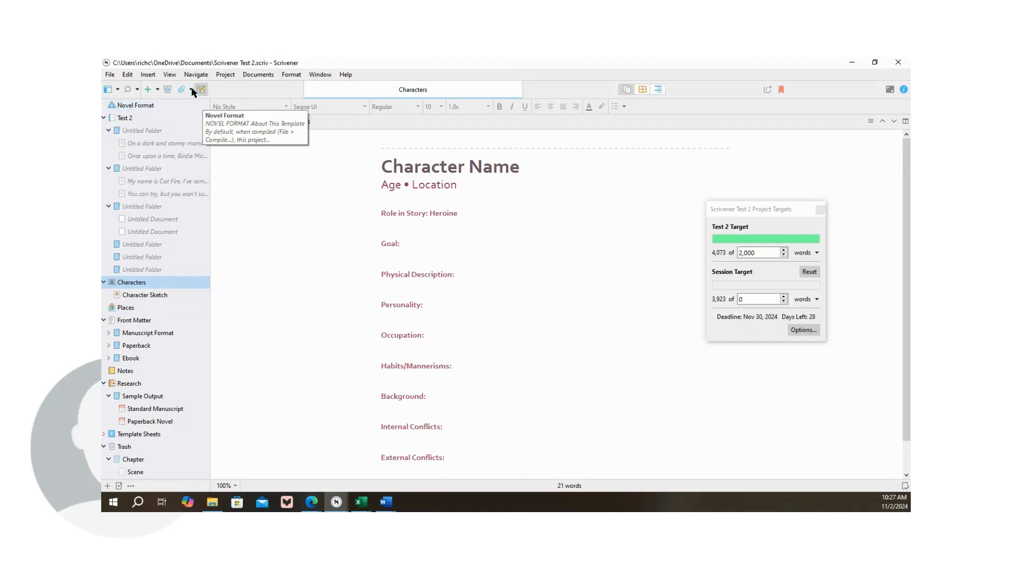
{"action": "left_click", "coordinate": [157, 90]}
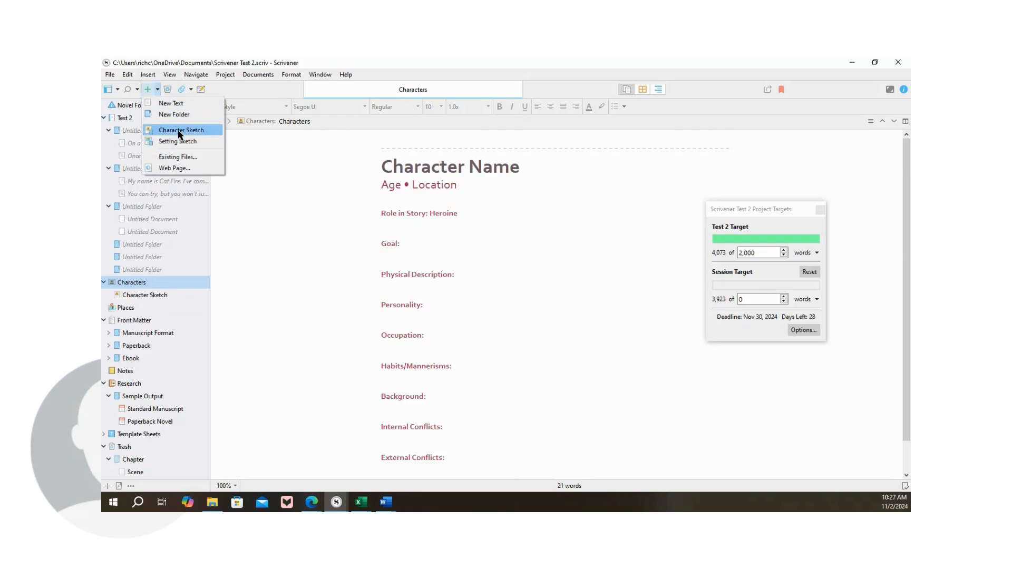
{"action": "left_click", "coordinate": [179, 131]}
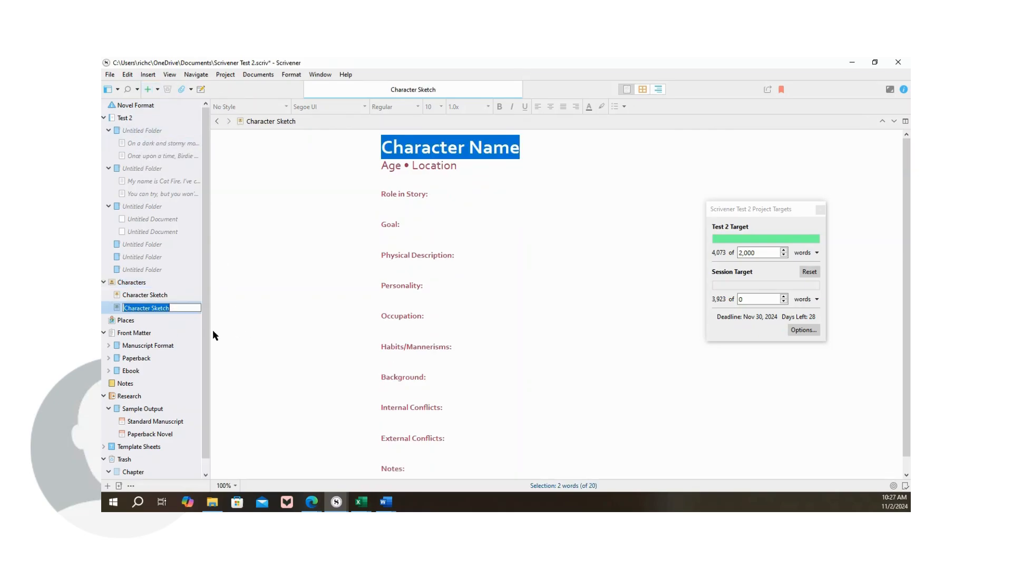
Rename the first character sketch, the one with the Heroine role, as "Birdie".
{"action": "left_click", "coordinate": [179, 293]}
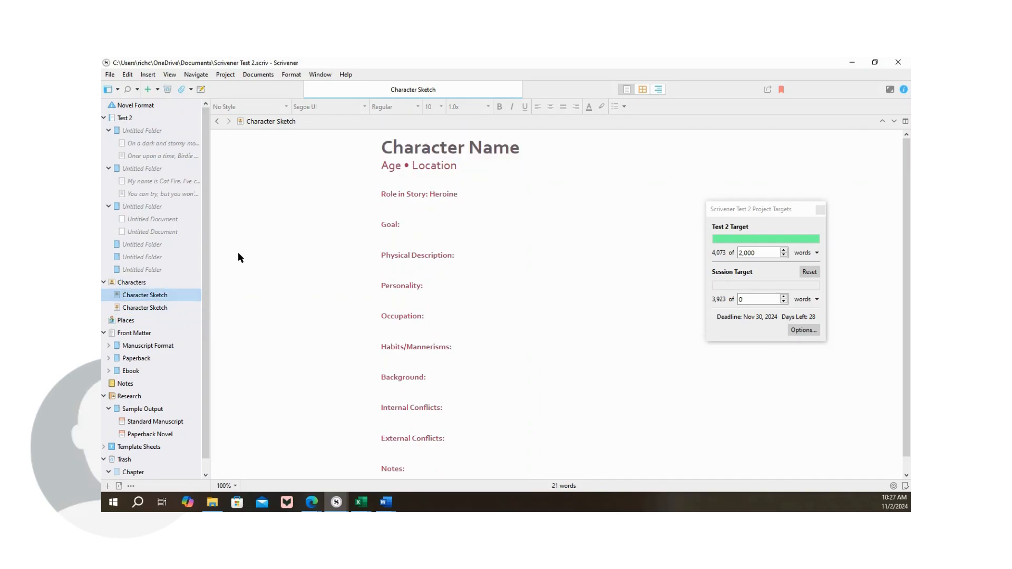
{"action": "left_click", "coordinate": [314, 122]}
{"action": "key", "text": "BackSpace"}
{"action": "key", "text": "BackSpace"}
{"action": "key", "text": "BackSpace"}
{"action": "key", "text": "BackSpace"}
{"action": "key", "text": "BackSpace"}
{"action": "key", "text": "BackSpace"}
{"action": "key", "text": "BackSpace"}
{"action": "key", "text": "BackSpace"}
{"action": "key", "text": "BackSpace"}
{"action": "key", "text": "BackSpace"}
{"action": "key", "text": "BackSpace"}
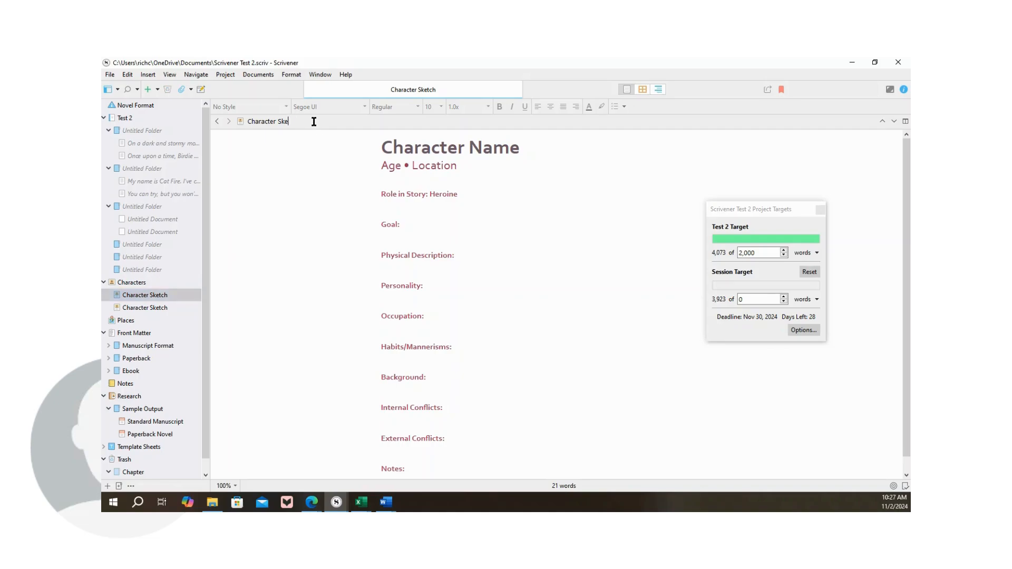
{"action": "key", "text": "BackSpace"}
{"action": "key", "text": "BackSpace"}
{"action": "key", "text": "BackSpace"}
{"action": "key", "text": "BackSpace"}
{"action": "key", "text": "BackSpace"}
{"action": "type", "text": "Birdie"}
Rename the second, blank character sketch as "Lucas".
{"action": "left_click", "coordinate": [159, 307]}
{"action": "left_click", "coordinate": [320, 121]}
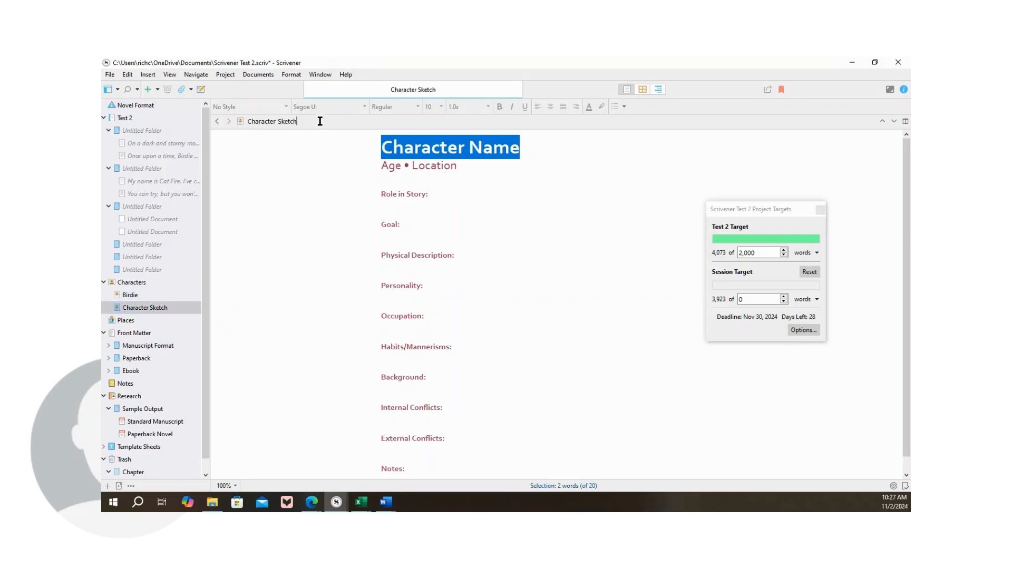
{"action": "key", "text": "BackSpace"}
{"action": "key", "text": "BackSpace"}
{"action": "key", "text": "BackSpace"}
{"action": "key", "text": "BackSpace"}
{"action": "key", "text": "BackSpace"}
{"action": "key", "text": "BackSpace"}
{"action": "key", "text": "BackSpace"}
{"action": "key", "text": "BackSpace"}
{"action": "key", "text": "BackSpace"}
{"action": "key", "text": "BackSpace"}
{"action": "key", "text": "BackSpace"}
{"action": "key", "text": "BackSpace"}
{"action": "key", "text": "BackSpace"}
{"action": "key", "text": "BackSpace"}
{"action": "type", "text": "Lucas"}
Add a setting sketch to the Places folder.
{"action": "left_click", "coordinate": [132, 320]}
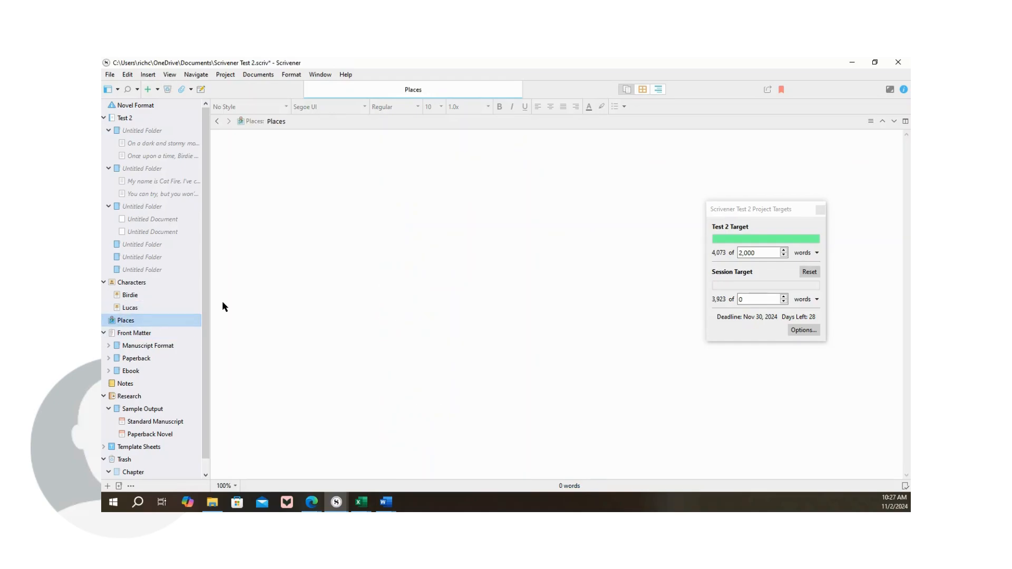
{"action": "left_click", "coordinate": [157, 90]}
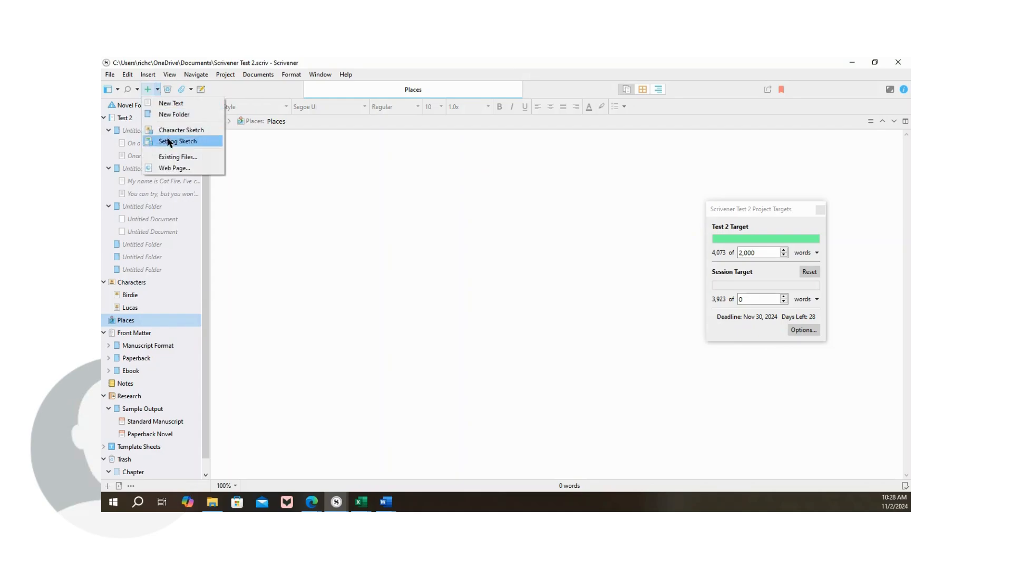
{"action": "left_click", "coordinate": [168, 141]}
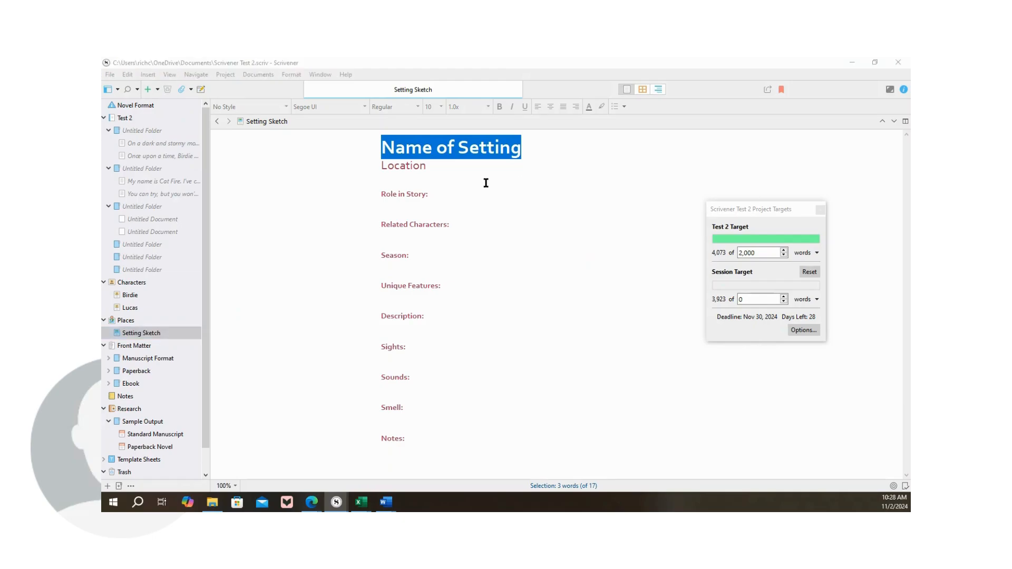
Replace the "Name of Setting" heading in the setting sketch with "Neosho Valley, Kansas".
{"action": "left_click", "coordinate": [454, 167]}
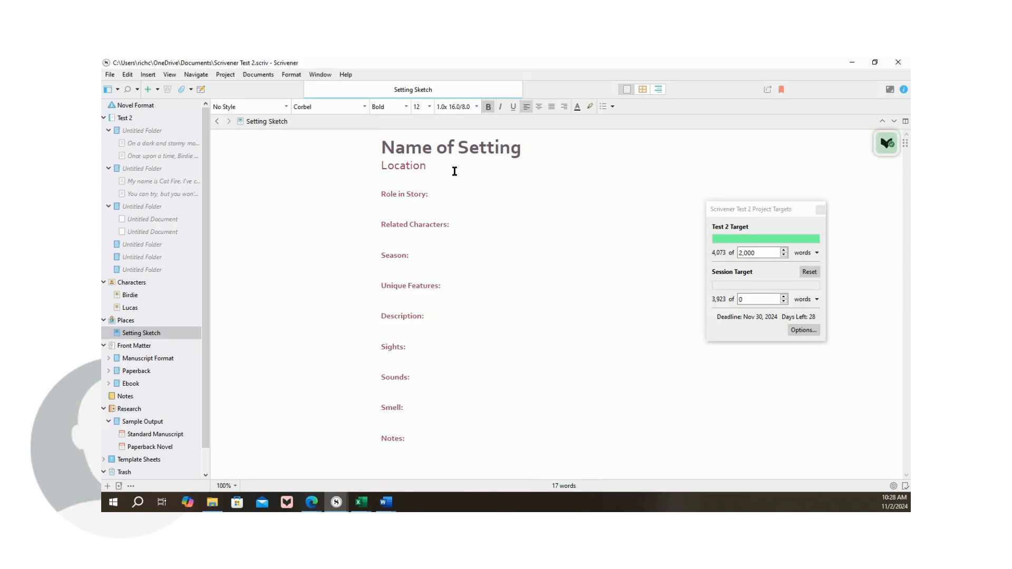
{"action": "left_click", "coordinate": [537, 154]}
{"action": "key", "text": "BackSpace"}
{"action": "key", "text": "BackSpace"}
{"action": "key", "text": "BackSpace"}
{"action": "key", "text": "BackSpace"}
{"action": "key", "text": "BackSpace"}
{"action": "key", "text": "BackSpace"}
{"action": "key", "text": "BackSpace"}
{"action": "key", "text": "BackSpace"}
{"action": "key", "text": "BackSpace"}
{"action": "key", "text": "BackSpace"}
{"action": "key", "text": "BackSpace"}
{"action": "key", "text": "BackSpace"}
{"action": "key", "text": "BackSpace"}
{"action": "key", "text": "BackSpace"}
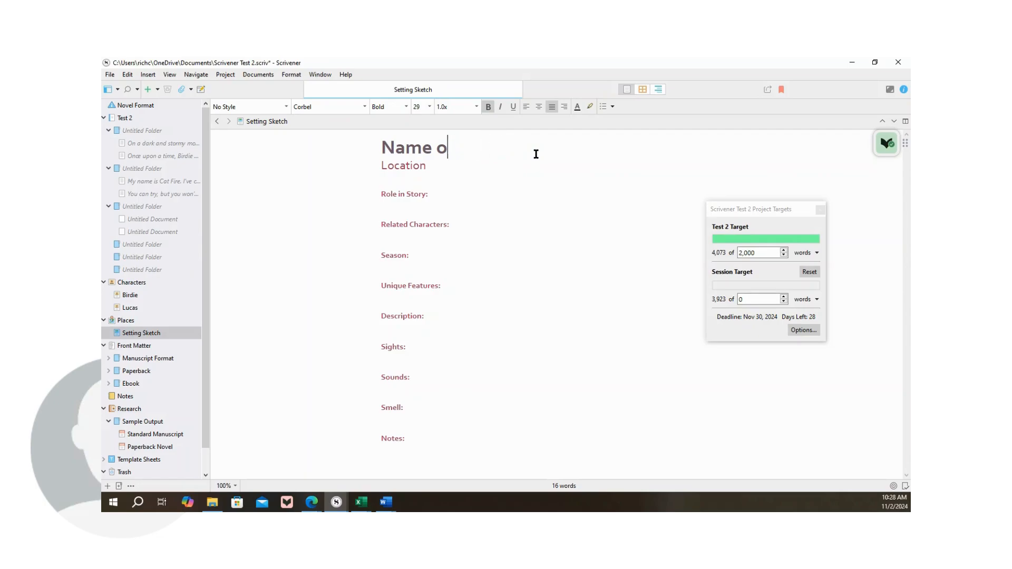
{"action": "type", "text": "eosha"}
{"action": "key", "text": "BackSpace"}
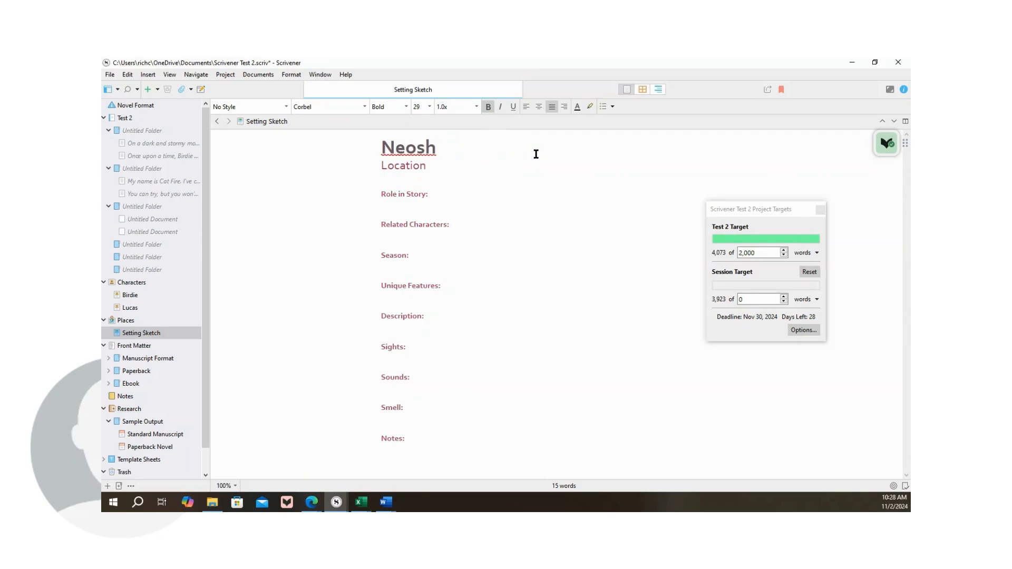
{"action": "type", "text": "o Vae"}
{"action": "key", "text": "BackSpace"}
{"action": "type", "text": "lley, Kansas"}
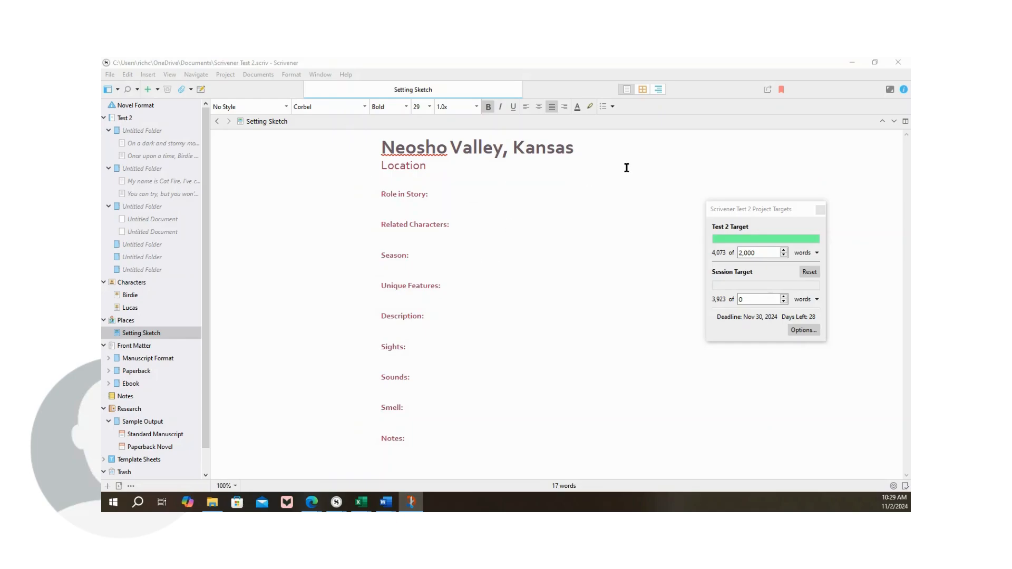
Insert blank lines below the "Neosho Valley, Kansas" heading and paste the copied Council Grove map there.
{"action": "left_click", "coordinate": [615, 148]}
{"action": "key", "text": "Return"}
{"action": "key", "text": "Return"}
{"action": "key", "text": "Return"}
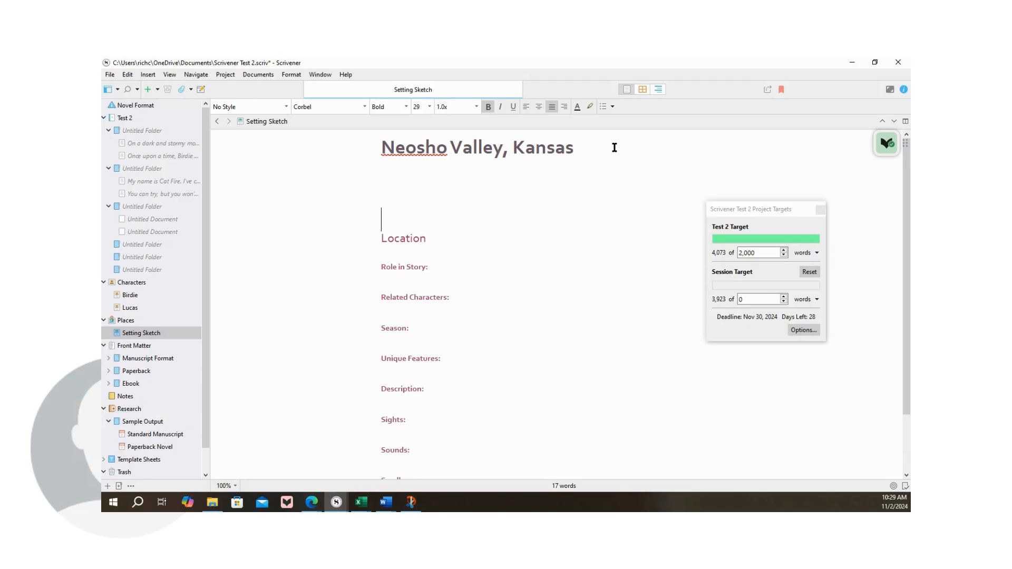
{"action": "key", "text": "ctrl+v"}
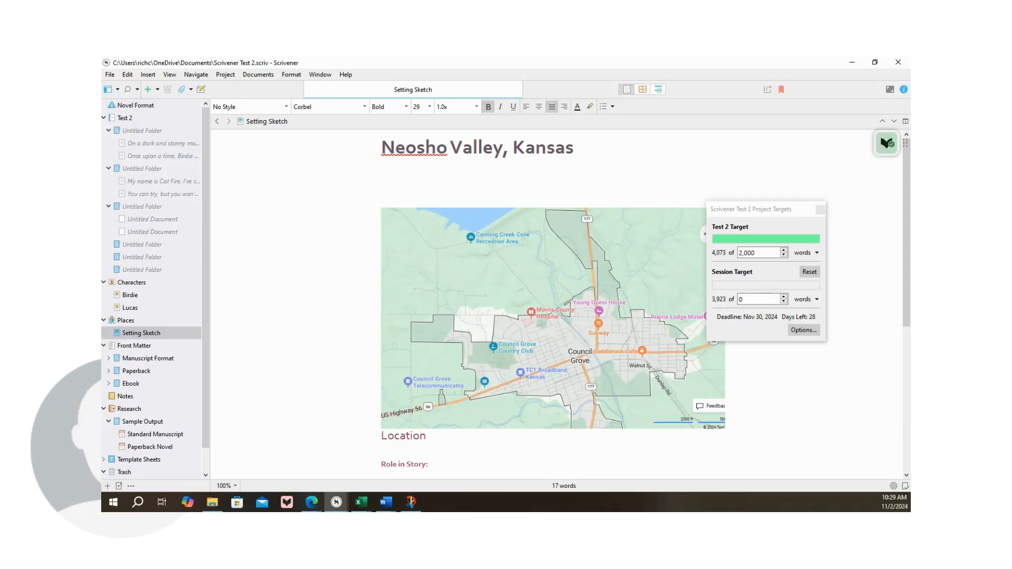
Bring the Snip & Sketch window into view and switch to the Bing Maps page for Council Grove, filling the screen with it.
{"action": "mouse_move", "coordinate": [784, 117]}
{"action": "left_mouse_down"}
{"action": "mouse_move", "coordinate": [693, 151]}
{"action": "mouse_move", "coordinate": [568, 150]}
{"action": "left_mouse_up"}
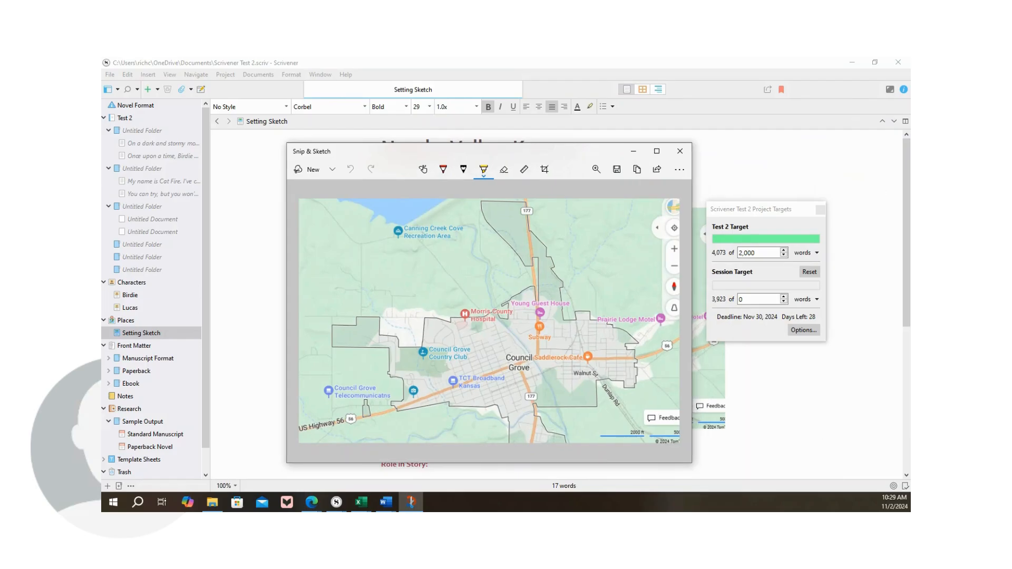
{"action": "key", "text": "alt+Tab"}
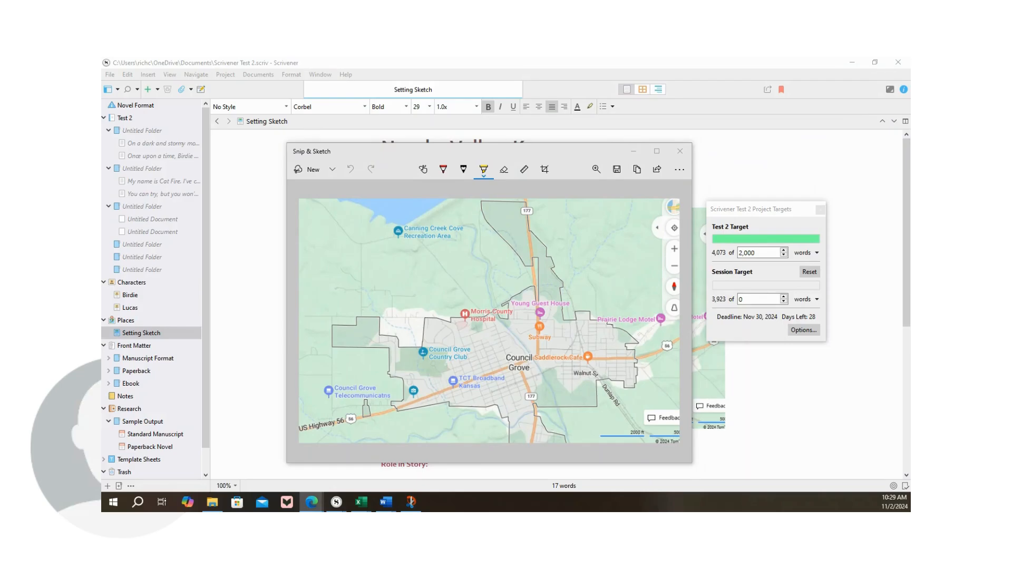
{"action": "mouse_move", "coordinate": [899, 173]}
{"action": "left_mouse_down"}
{"action": "mouse_move", "coordinate": [780, 173]}
{"action": "mouse_move", "coordinate": [596, 146]}
{"action": "mouse_move", "coordinate": [552, 128]}
{"action": "left_mouse_up"}
{"action": "left_click", "coordinate": [690, 128]}
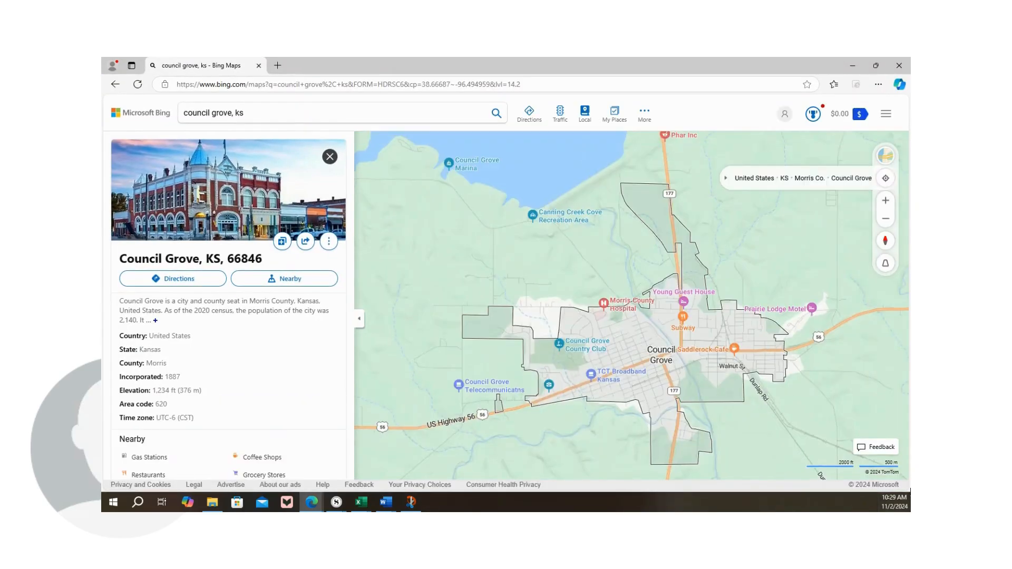
Switch to Snip & Sketch, capture a new snip of the Council Grove map area, and copy it.
{"action": "left_click", "coordinate": [411, 502]}
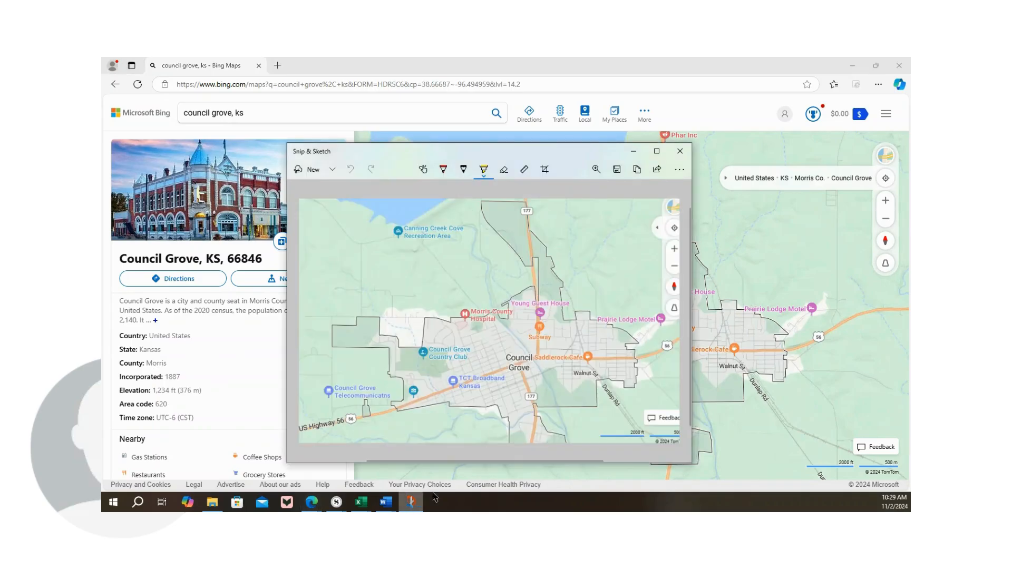
{"action": "left_click", "coordinate": [313, 174]}
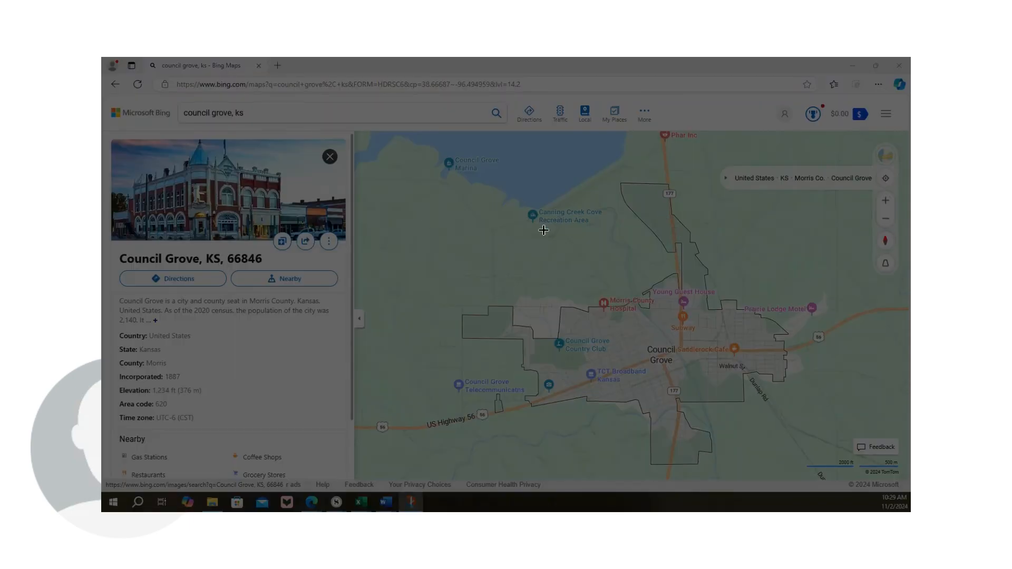
{"action": "left_click_drag", "start_coordinate": [366, 140], "coordinate": [865, 471]}
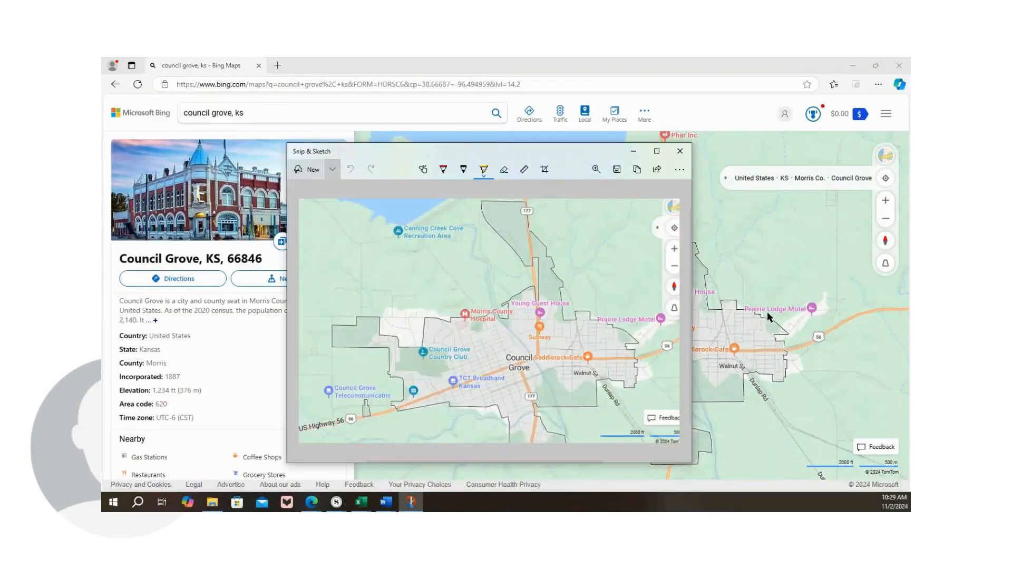
{"action": "left_click", "coordinate": [639, 170]}
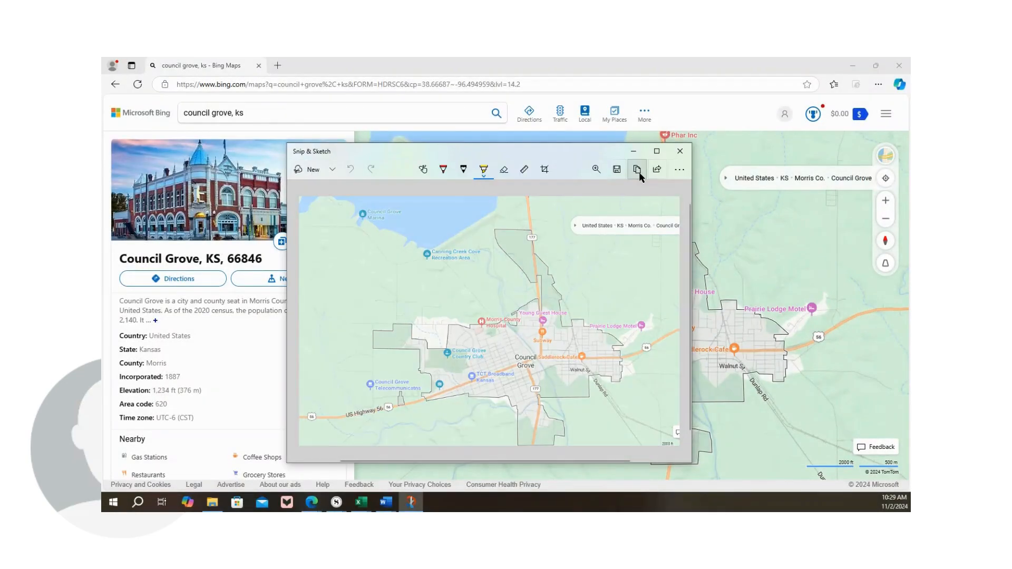
Switch back to Scrivener's setting sketch, add blank lines below the first map, paste the new map snip, and save the project.
{"action": "left_click", "coordinate": [336, 504]}
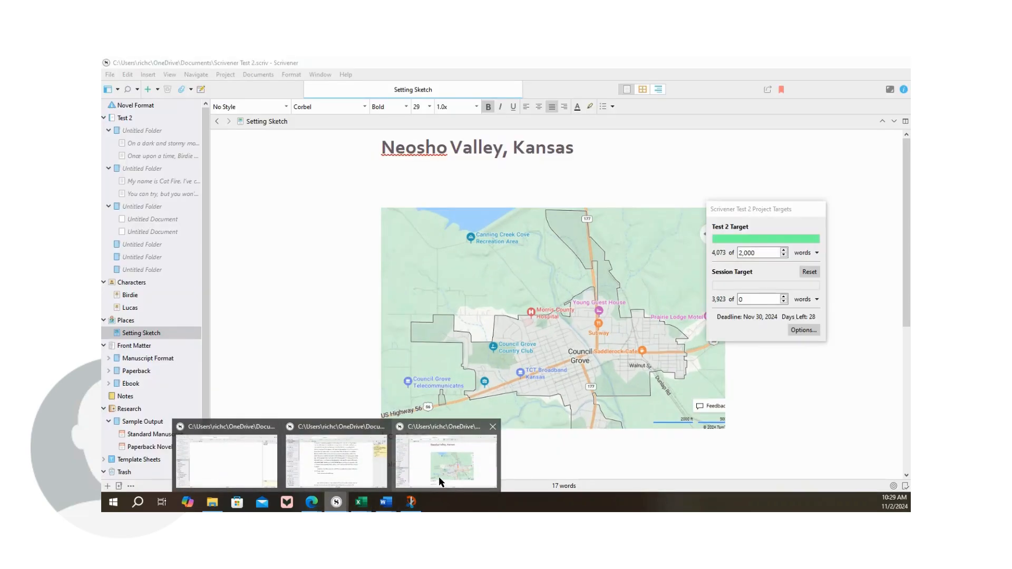
{"action": "left_click", "coordinate": [441, 482]}
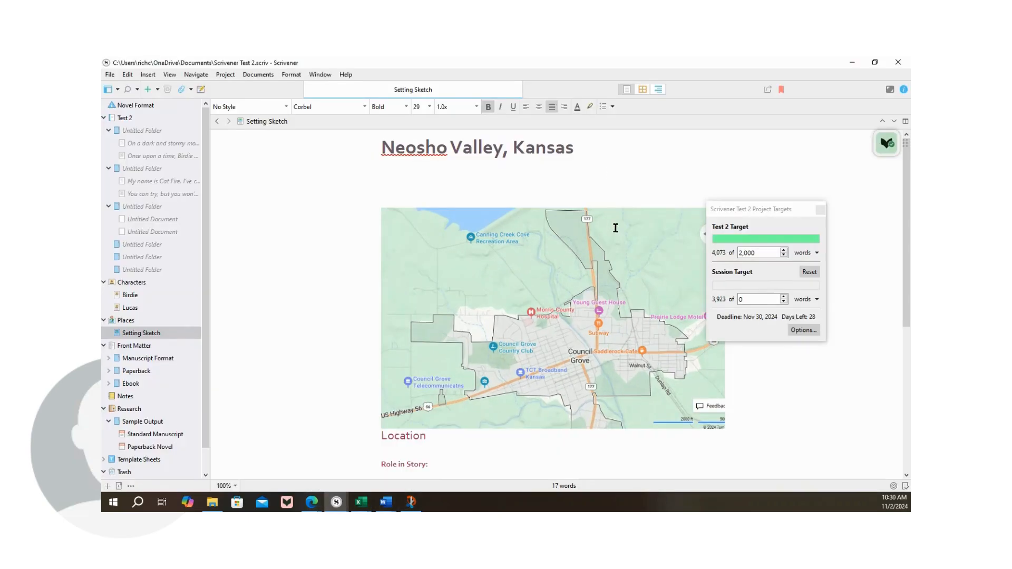
{"action": "key", "text": "BackSpace"}
{"action": "key", "text": "BackSpace"}
{"action": "key", "text": "BackSpace"}
{"action": "key", "text": "BackSpace"}
{"action": "key", "text": "BackSpace"}
{"action": "key", "text": "BackSpace"}
{"action": "key", "text": "BackSpace"}
{"action": "key", "text": "BackSpace"}
{"action": "key", "text": "BackSpace"}
{"action": "key", "text": "BackSpace"}
{"action": "key", "text": "BackSpace"}
{"action": "key", "text": "BackSpace"}
{"action": "key", "text": "BackSpace"}
{"action": "key", "text": "BackSpace"}
{"action": "key", "text": "BackSpace"}
{"action": "key", "text": "BackSpace"}
{"action": "key", "text": "BackSpace"}
{"action": "key", "text": "BackSpace"}
{"action": "key", "text": "BackSpace"}
{"action": "key", "text": "BackSpace"}
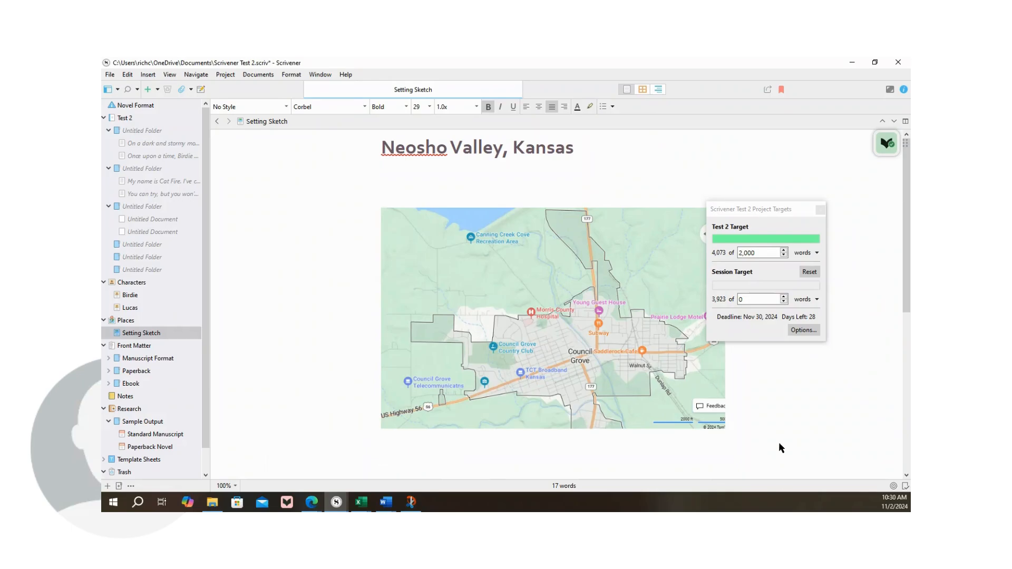
{"action": "key", "text": "ctrl+v"}
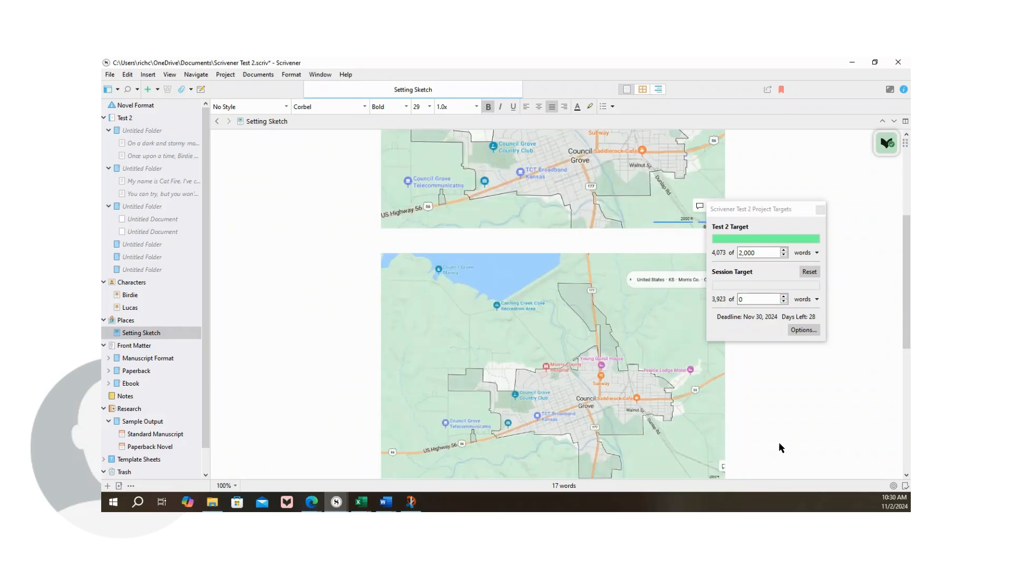
{"action": "key", "text": "ctrl+s"}
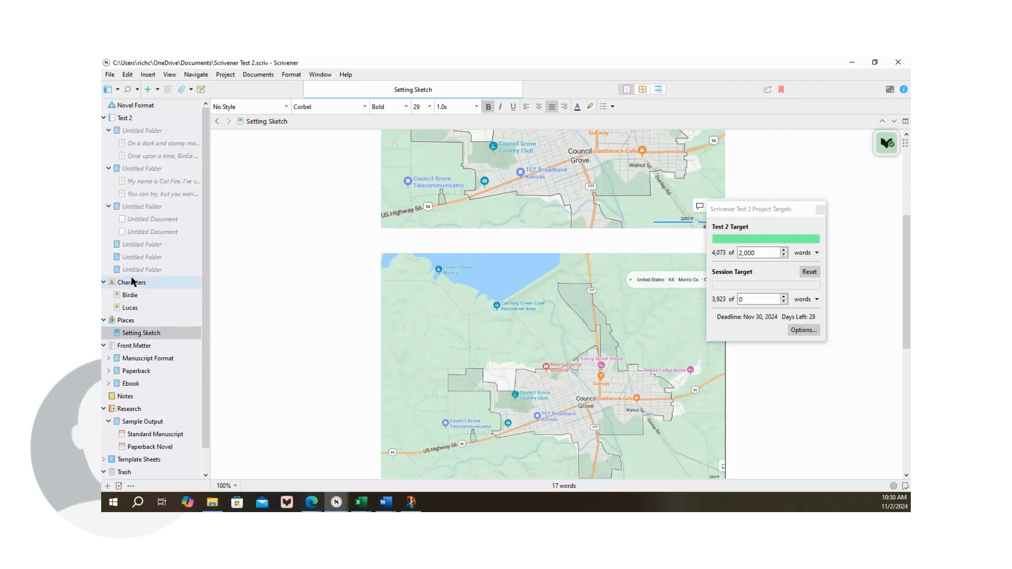
Open the Birdie character sketch and replace its "Character Name" heading with "Birdie".
{"action": "left_click", "coordinate": [135, 298]}
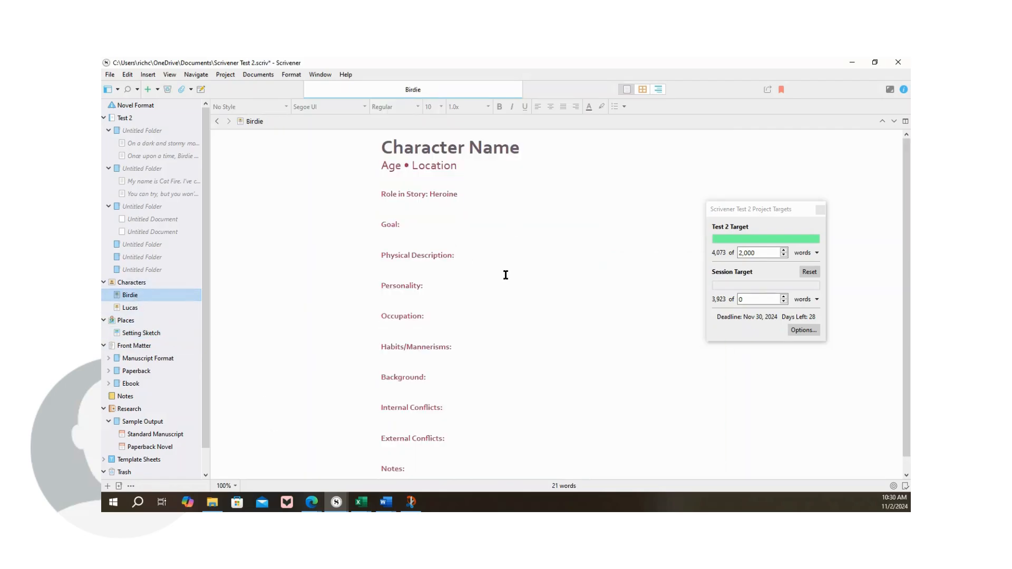
{"action": "left_click", "coordinate": [522, 149]}
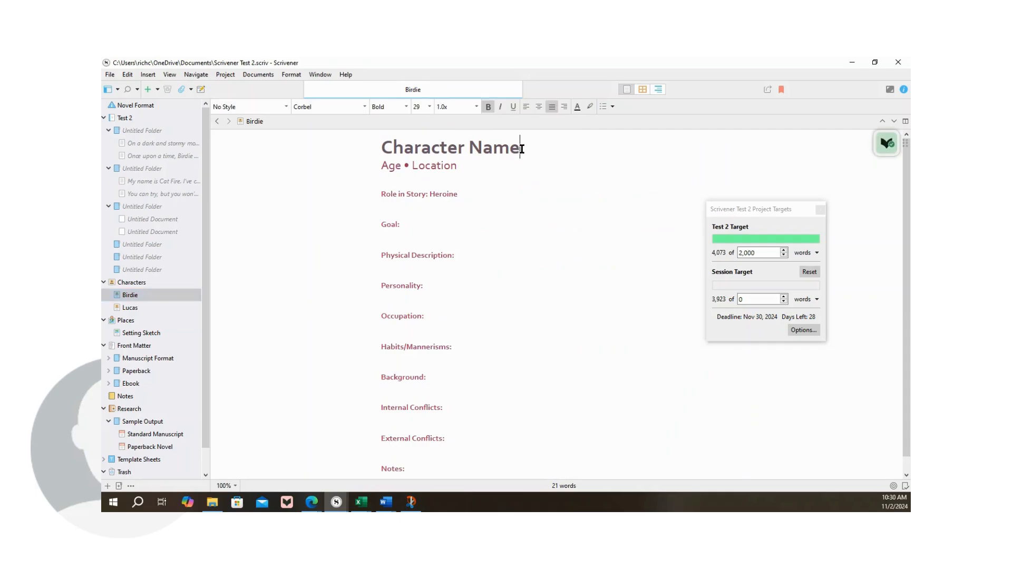
{"action": "key", "text": "BackSpace"}
{"action": "key", "text": "BackSpace"}
{"action": "key", "text": "BackSpace"}
{"action": "key", "text": "BackSpace"}
{"action": "key", "text": "BackSpace"}
{"action": "key", "text": "BackSpace"}
{"action": "key", "text": "BackSpace"}
{"action": "key", "text": "BackSpace"}
{"action": "key", "text": "BackSpace"}
{"action": "key", "text": "BackSpace"}
{"action": "key", "text": "BackSpace"}
{"action": "key", "text": "BackSpace"}
{"action": "key", "text": "BackSpace"}
{"action": "key", "text": "BackSpace"}
{"action": "type", "text": "Birdie"}
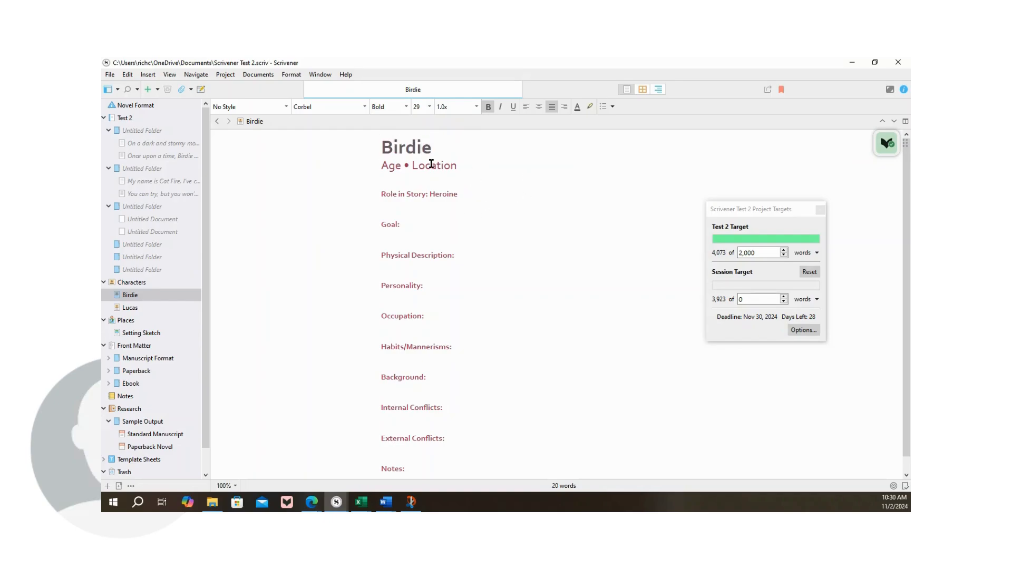
Switch to the Edge window showing Bing Maps, search for "blond female", and open the first image result.
{"action": "mouse_move", "coordinate": [318, 505]}
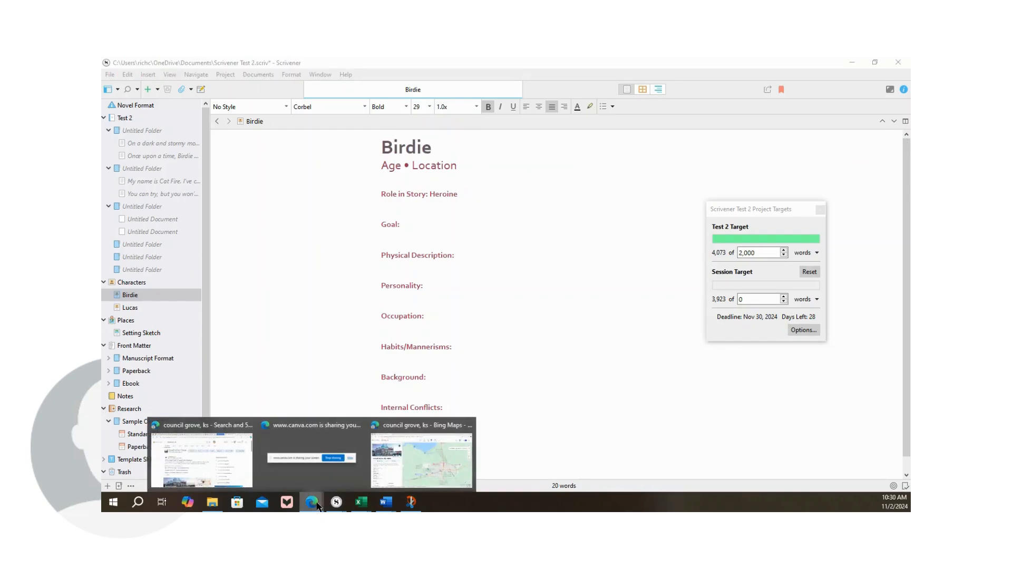
{"action": "left_click", "coordinate": [445, 458]}
{"action": "left_click", "coordinate": [368, 85]}
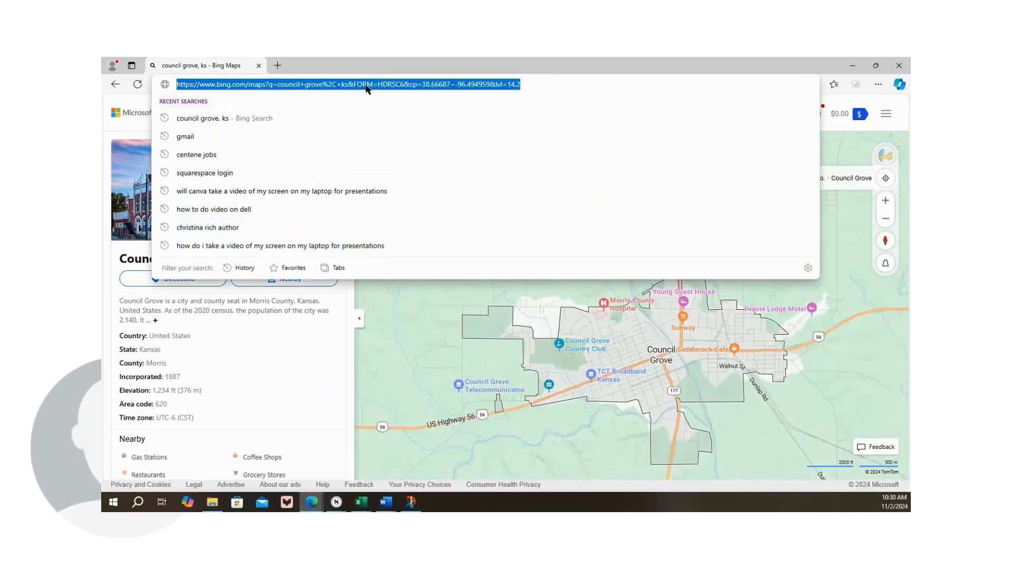
{"action": "type", "text": "blond fe"}
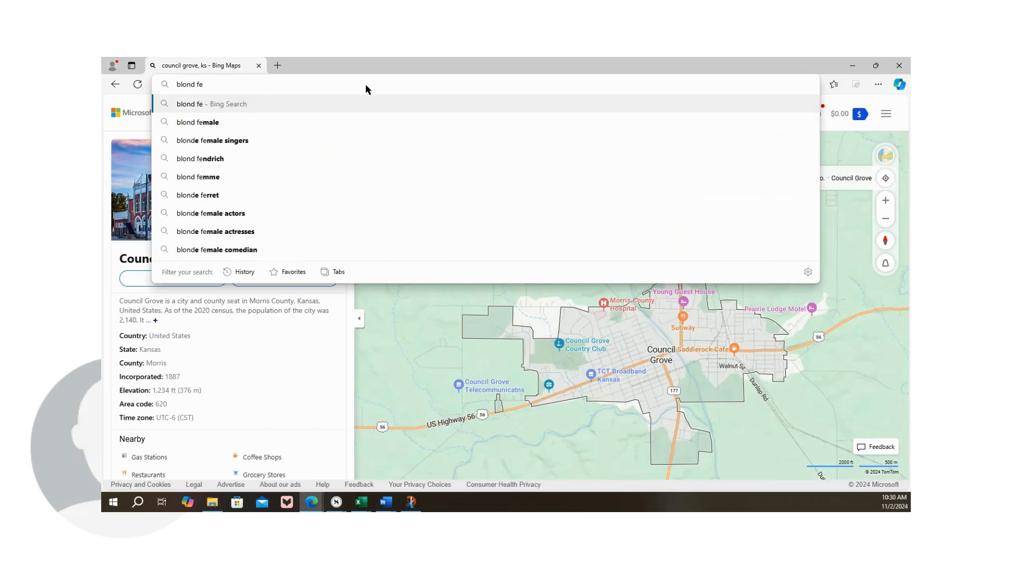
{"action": "left_click", "coordinate": [290, 121]}
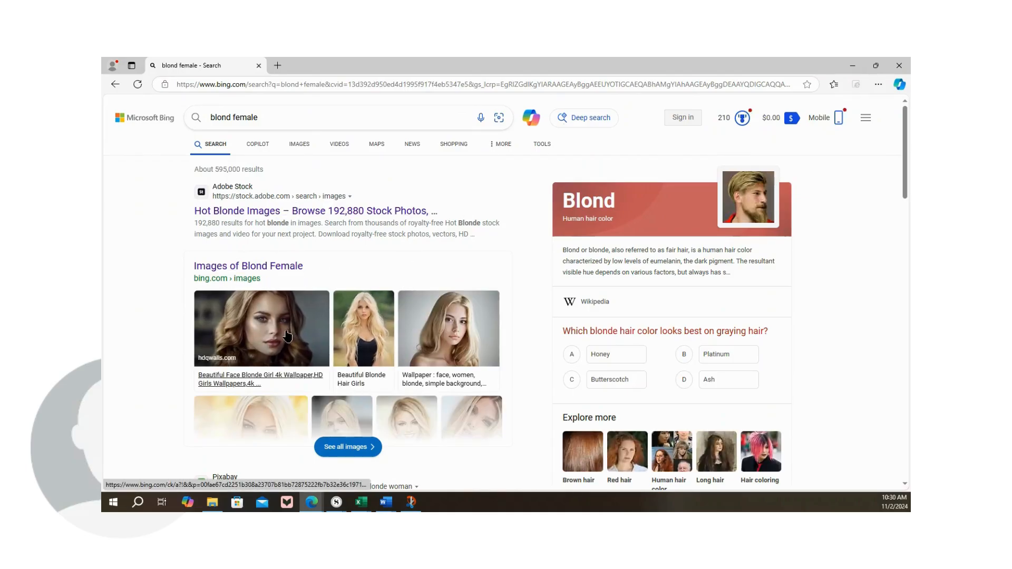
{"action": "left_click", "coordinate": [288, 335]}
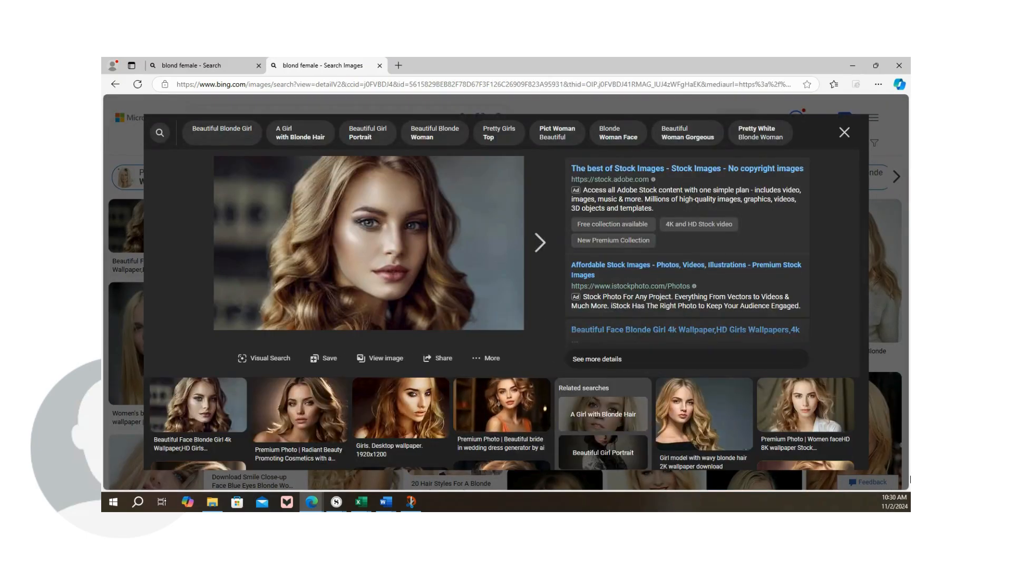
Switch to Snip & Sketch and capture a new snip of the enlarged portrait of the blonde woman.
{"action": "left_click", "coordinate": [411, 502]}
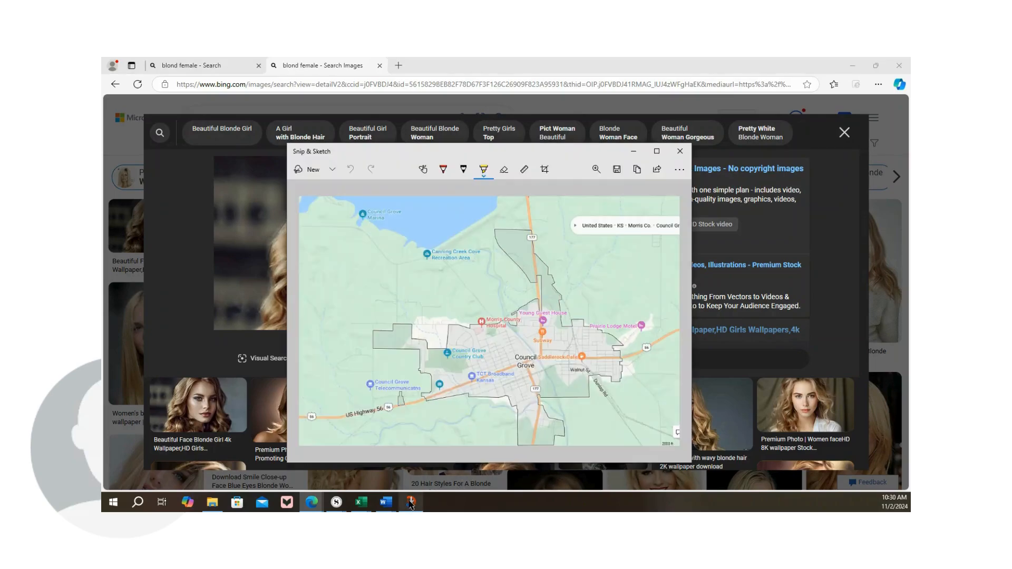
{"action": "left_click", "coordinate": [316, 170]}
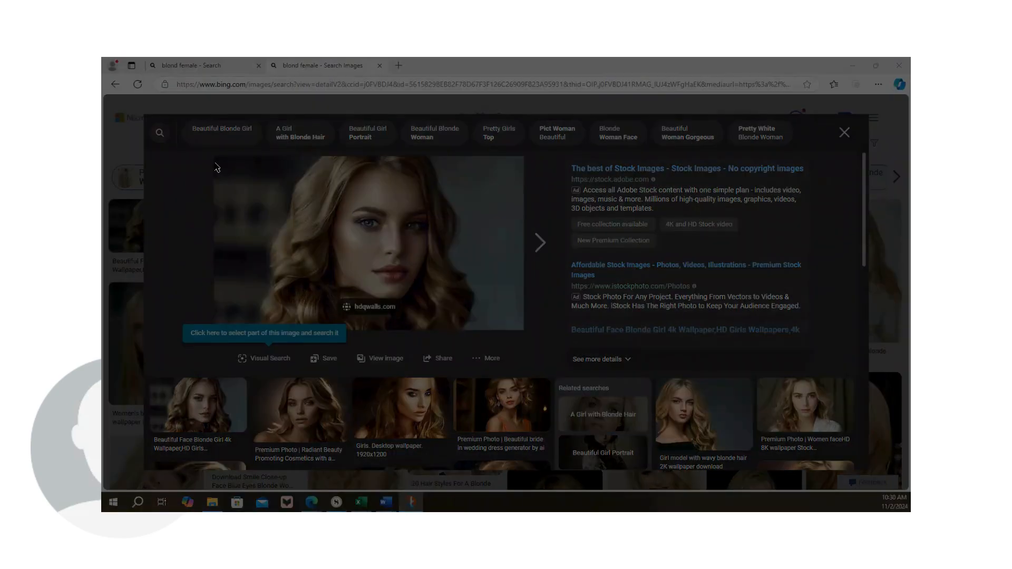
{"action": "left_click_drag", "start_coordinate": [214, 156], "coordinate": [525, 331]}
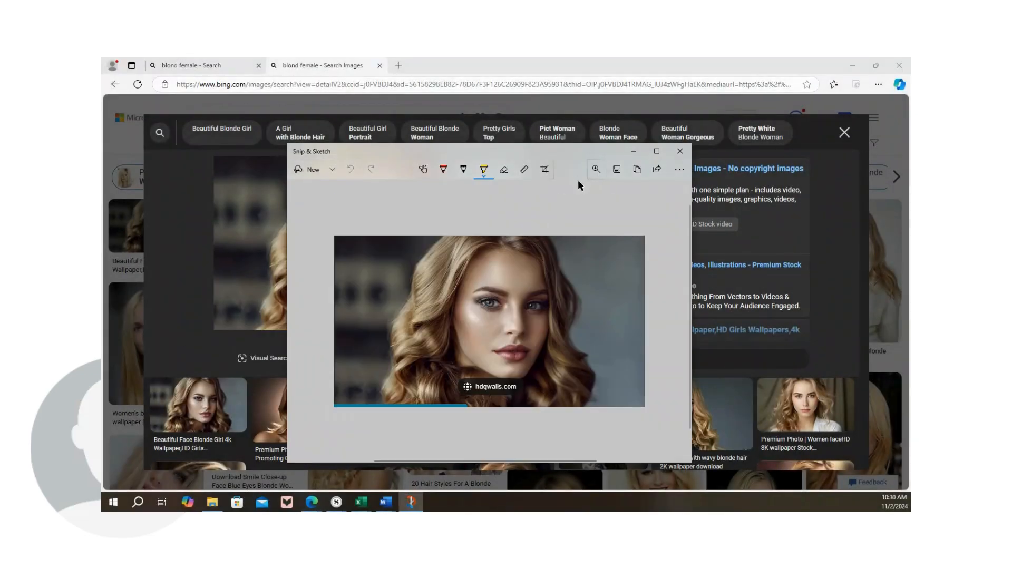
Copy the portrait snip, switch to Scrivener's Birdie character sketch, add blank lines below the "Birdie" heading, and paste the portrait there.
{"action": "left_click", "coordinate": [638, 174]}
{"action": "left_click", "coordinate": [337, 502]}
{"action": "left_click", "coordinate": [423, 467]}
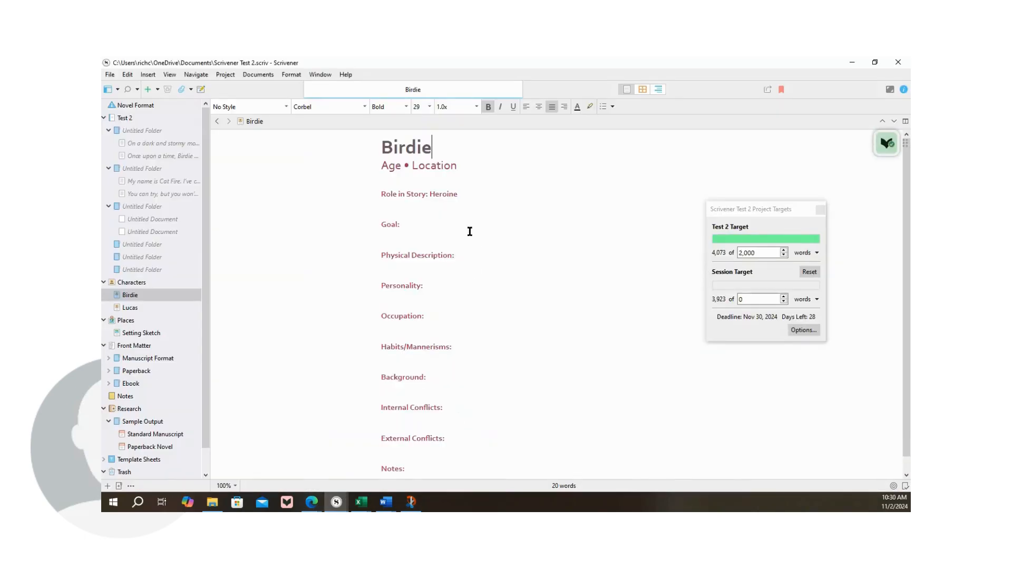
{"action": "key", "text": "Return"}
{"action": "key", "text": "Return"}
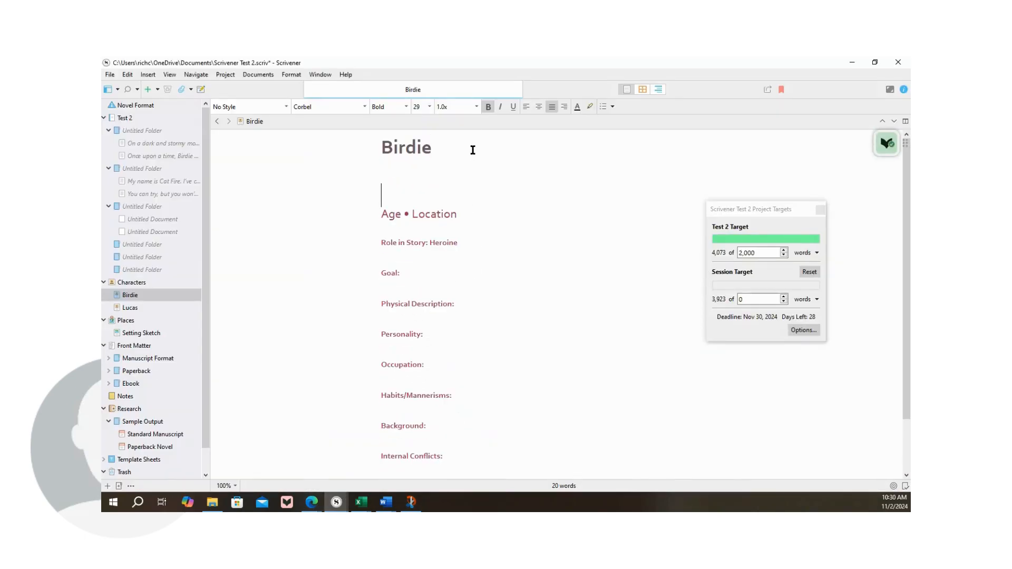
{"action": "key", "text": "ctrl+v"}
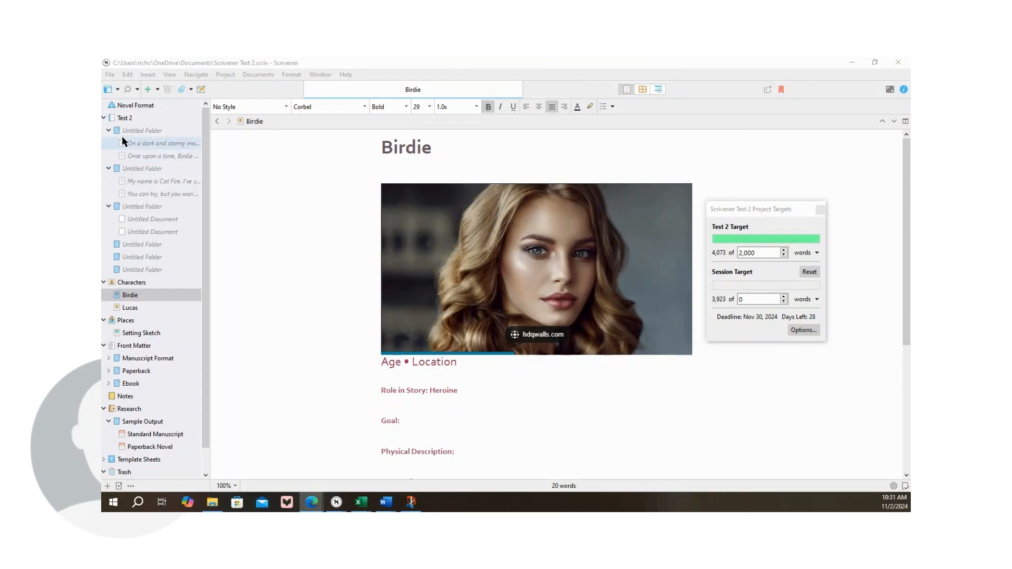
Nest the "You can try, but you won't succeed." scene under the "On a dark and stormy morning" scene, and display the whole Test 2 manuscript.
{"action": "left_click", "coordinate": [148, 194]}
{"action": "left_click_drag", "start_coordinate": [156, 199], "coordinate": [162, 144]}
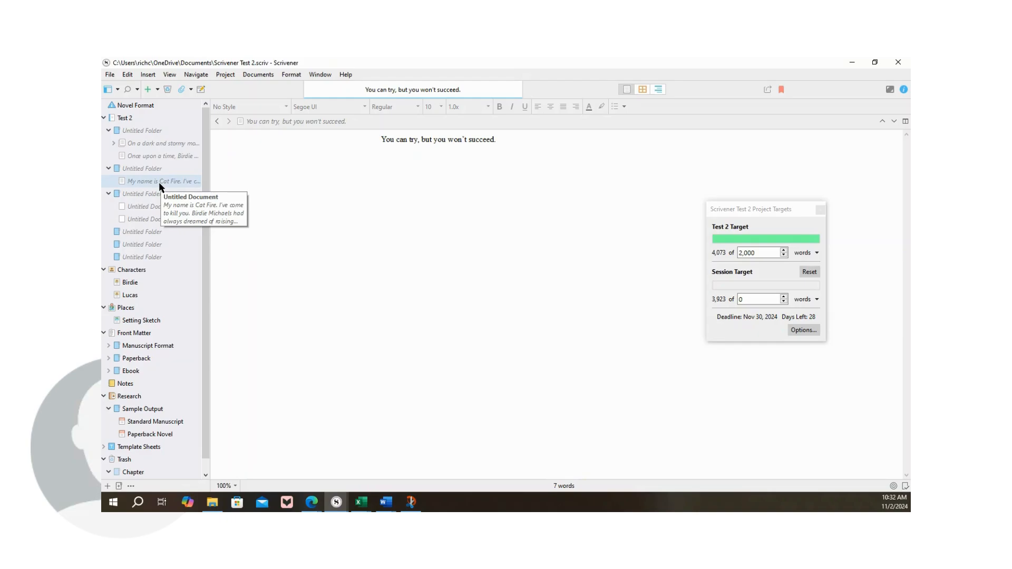
{"action": "left_click", "coordinate": [132, 117]}
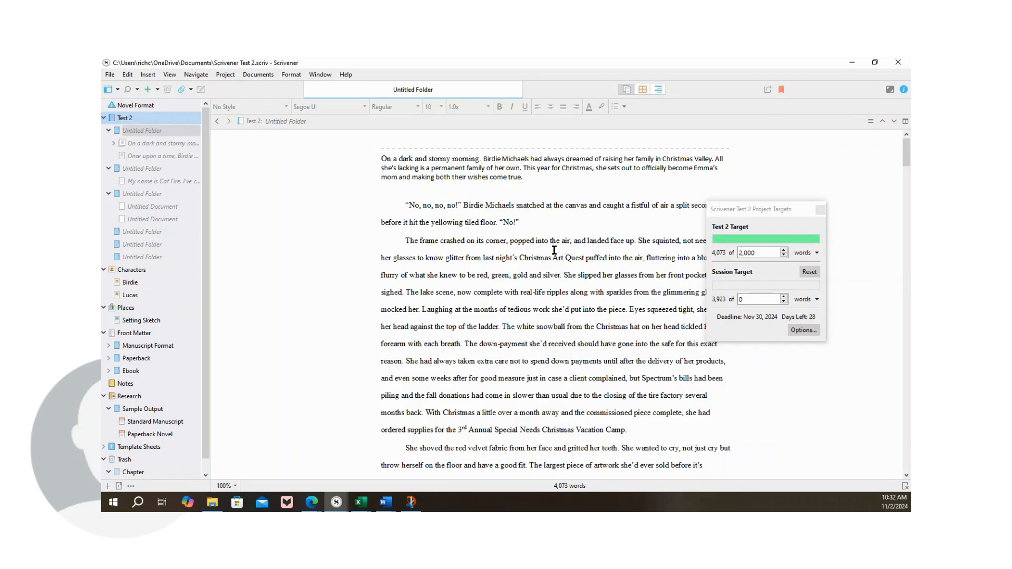
{"action": "key", "text": "alt+Tab"}
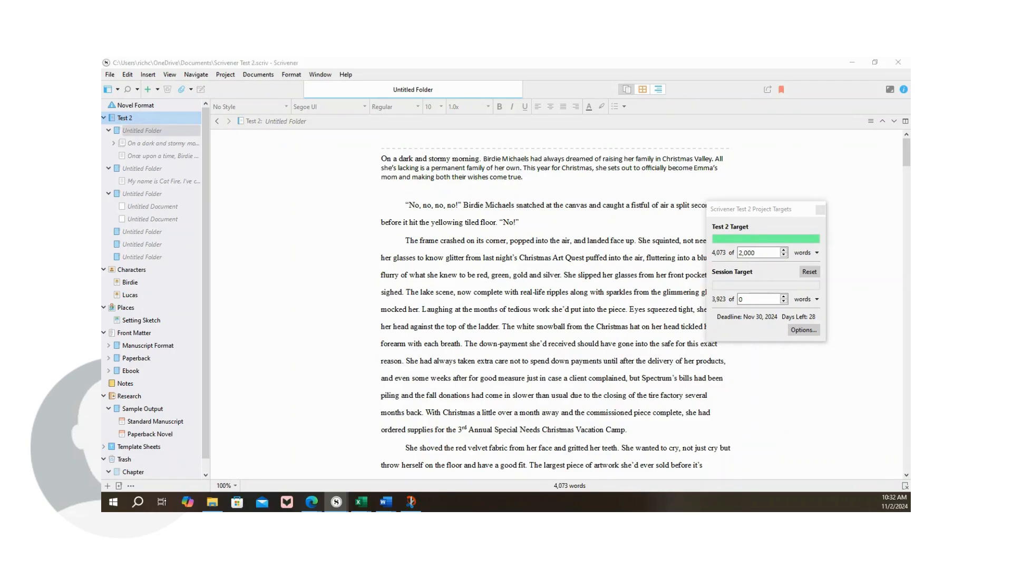